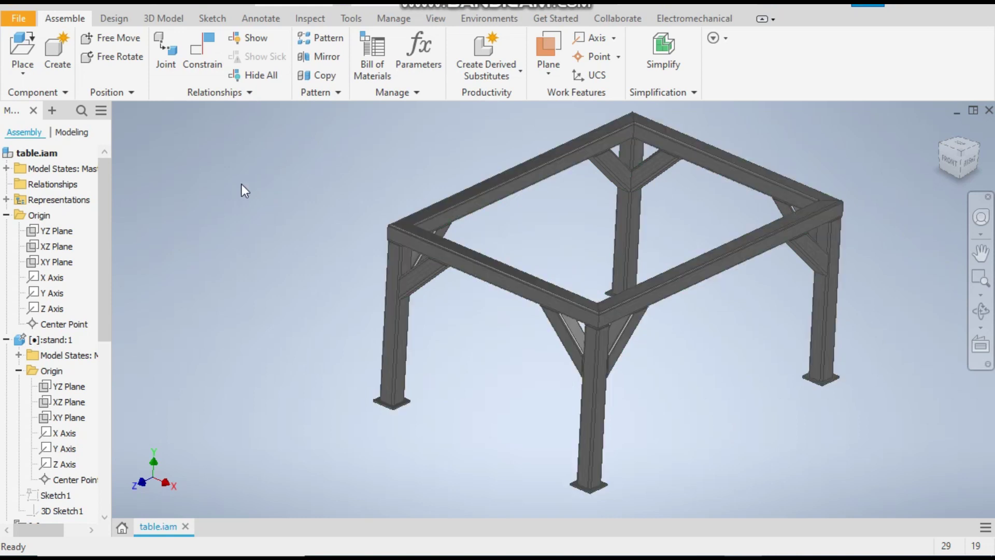
click(110, 21)
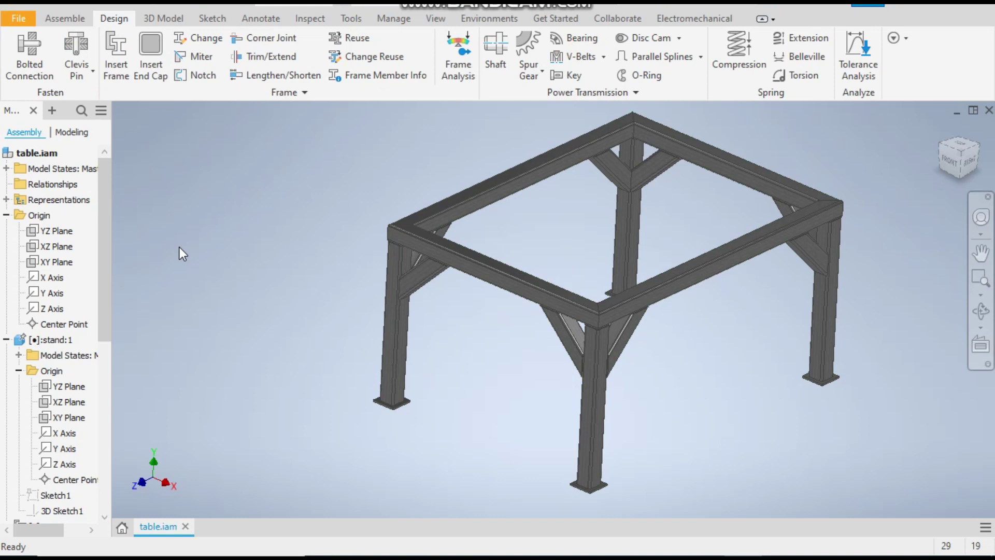
click(70, 20)
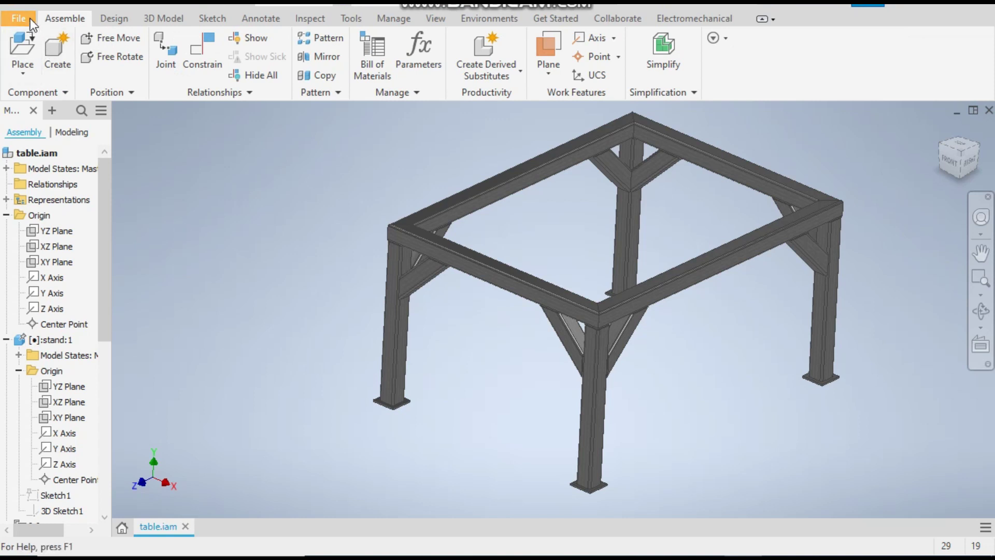
Step: Create a new assembly from the metric Standard (mm).iam template and start an in-place component named stand12
click(32, 4)
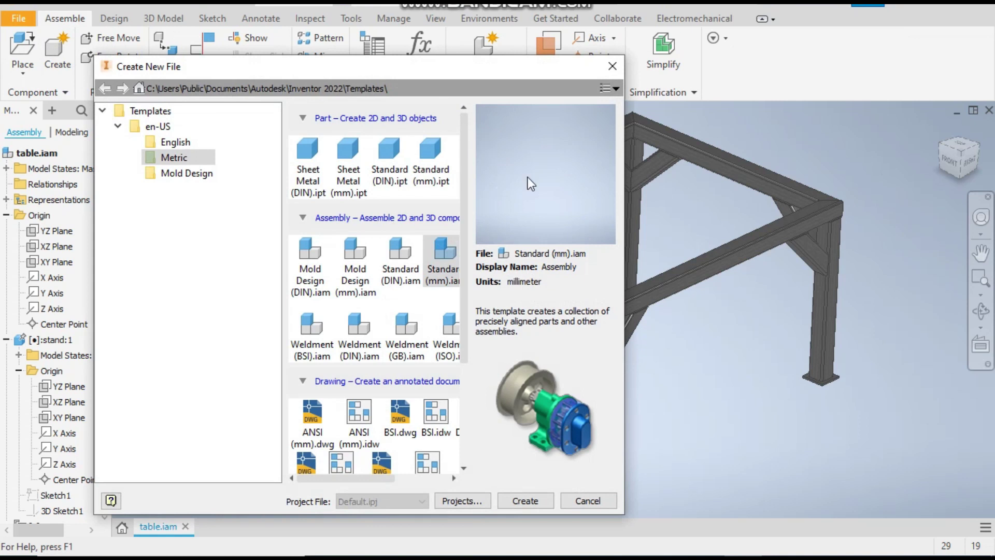
double_click(439, 245)
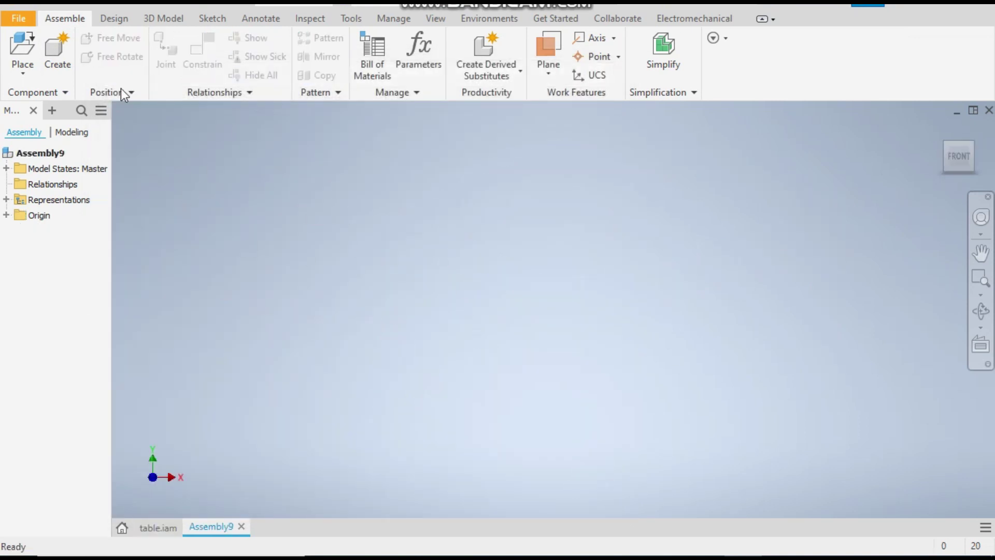
click(57, 50)
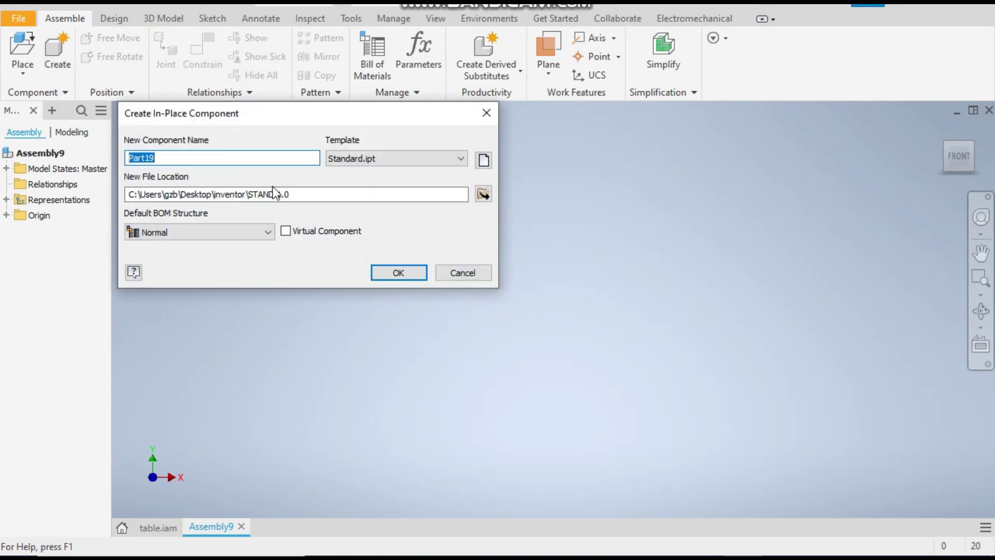
text(stan)
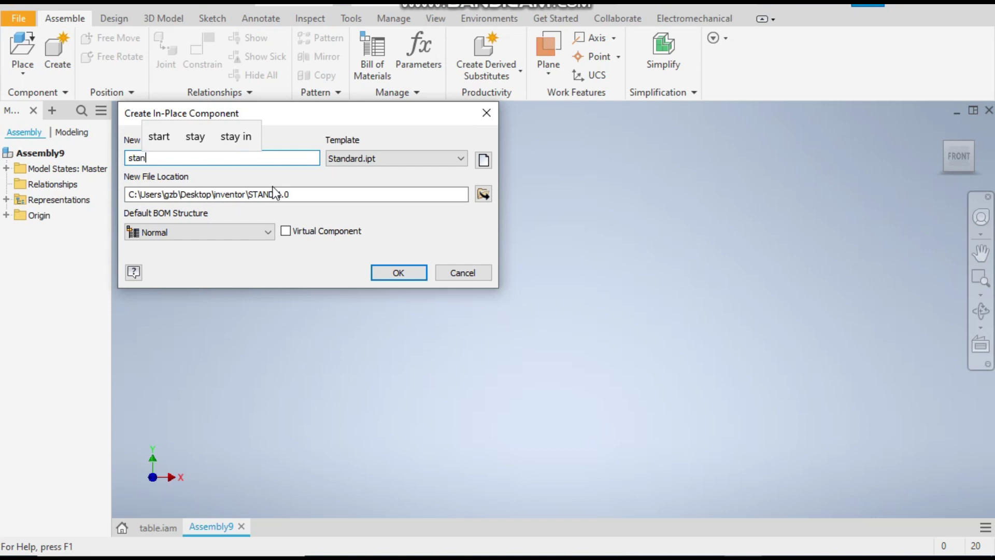
text(d12)
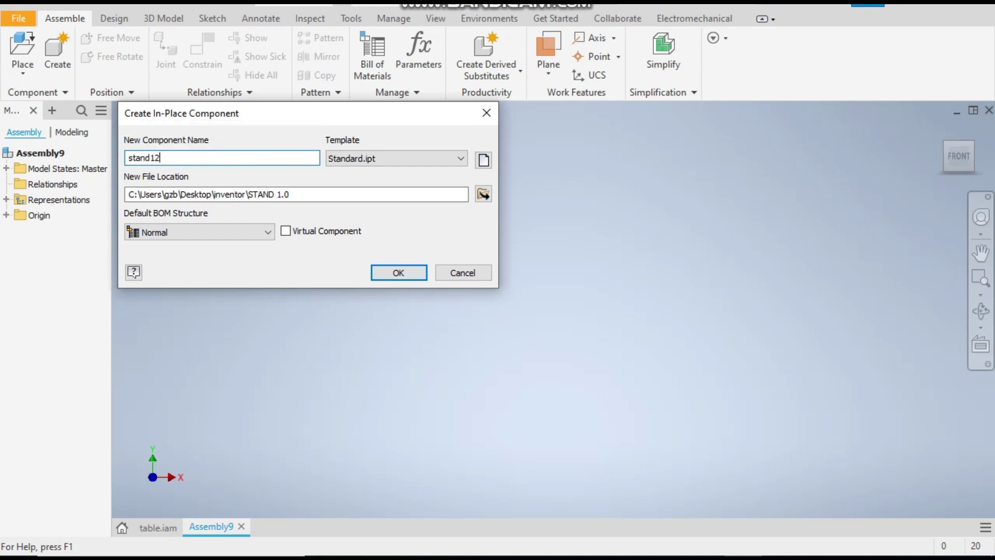
Step: Create a folder named stand12 inside the inventor folder and set it as the new component's file location
click(484, 194)
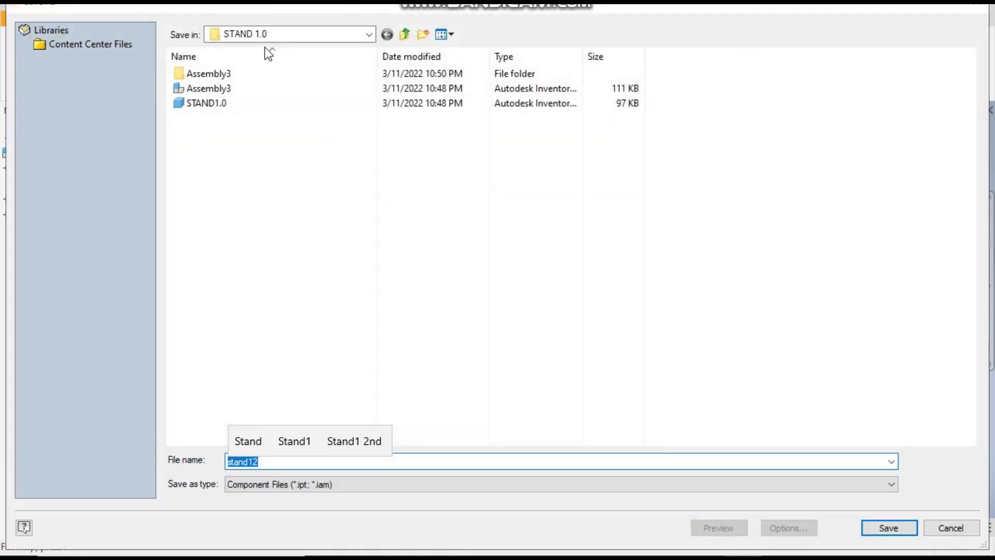
click(404, 35)
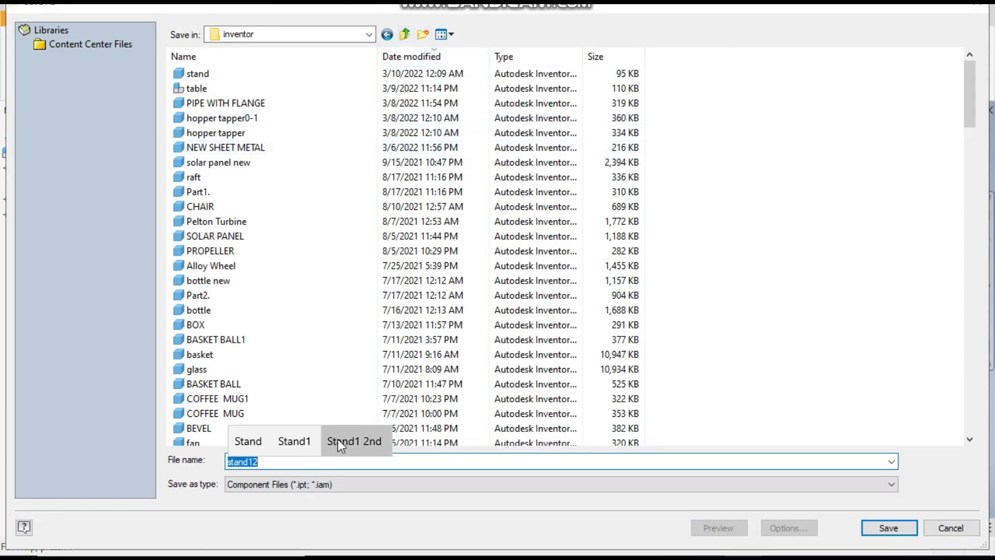
click(430, 39)
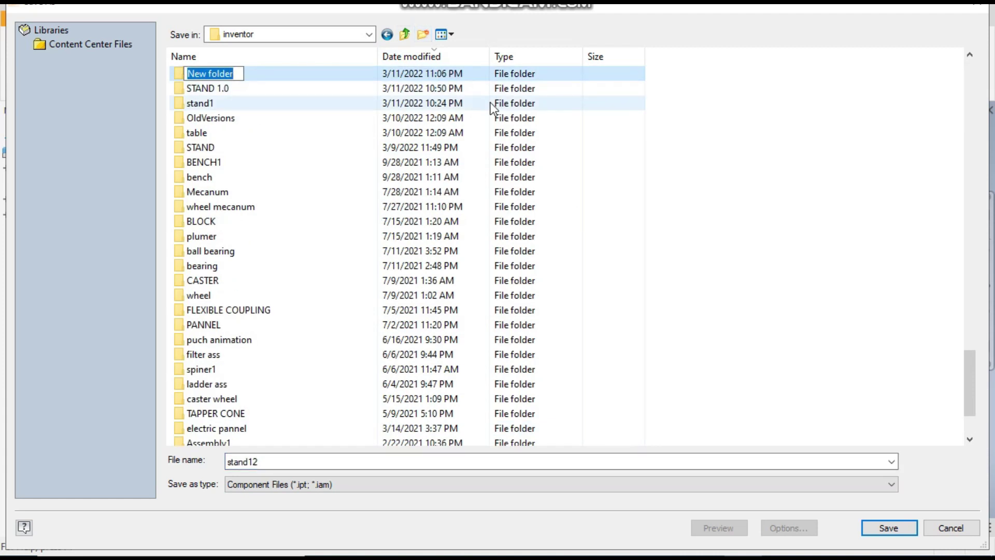
text(stand)
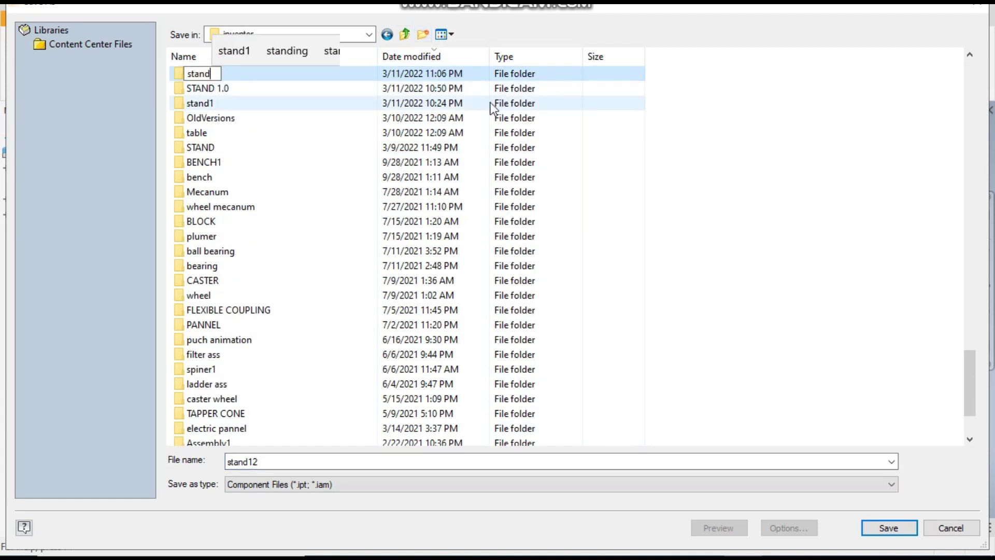
text(12)
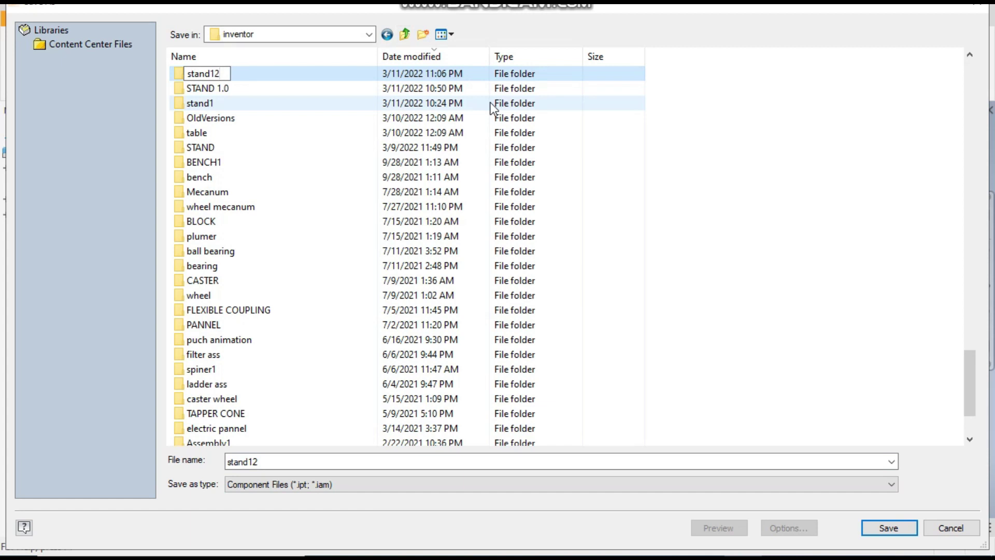
key(Return)
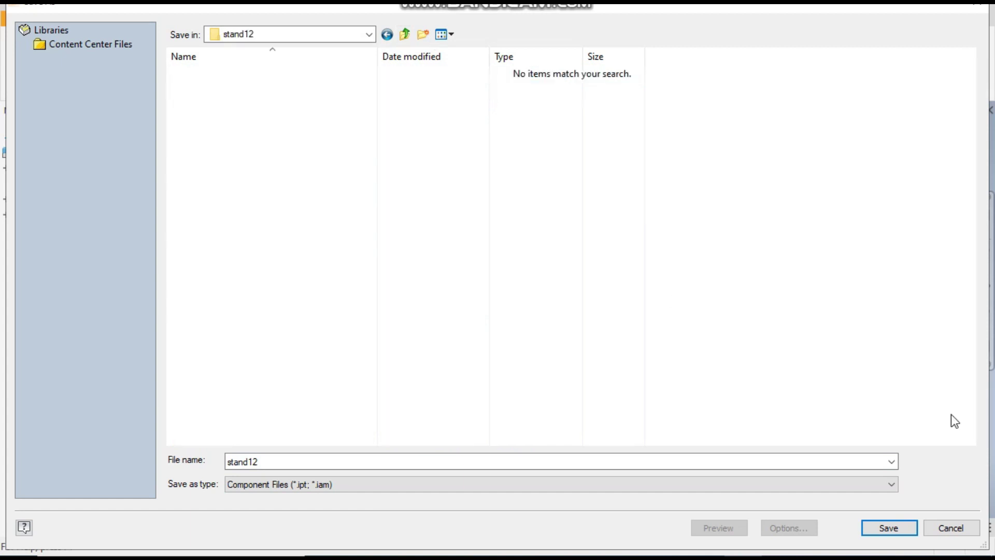
click(888, 528)
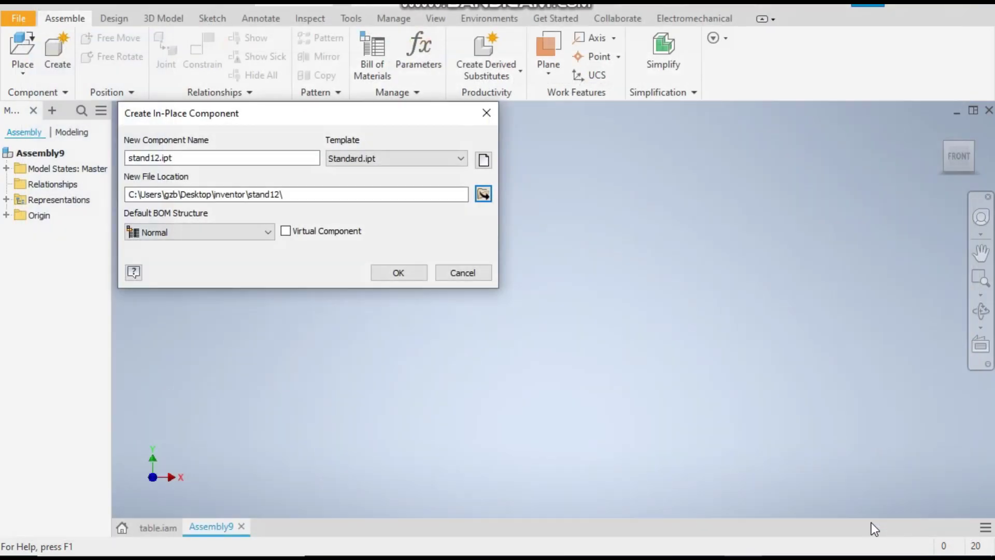
Step: Place the stand12 part in the assembly and start a 2D sketch on its horizontal XZ plane
click(404, 276)
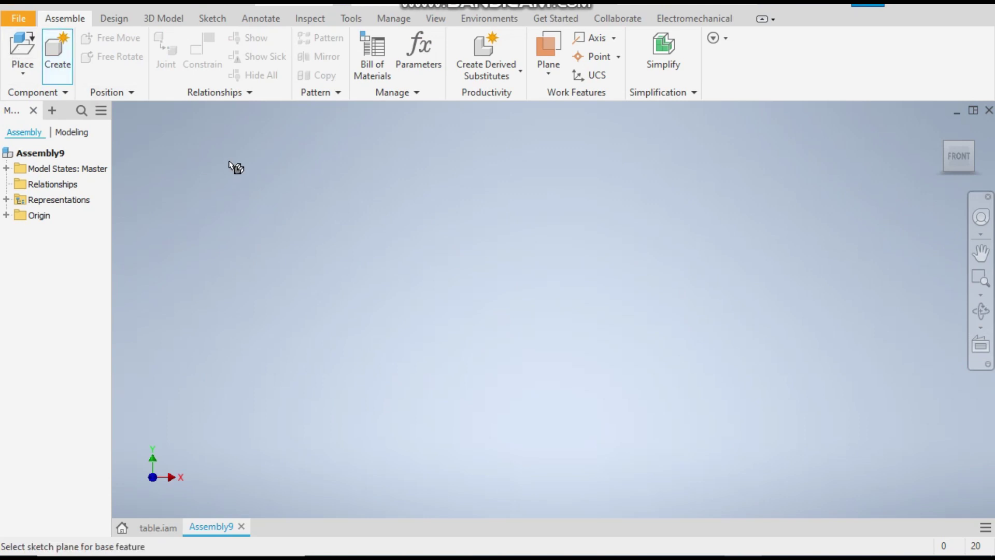
click(276, 195)
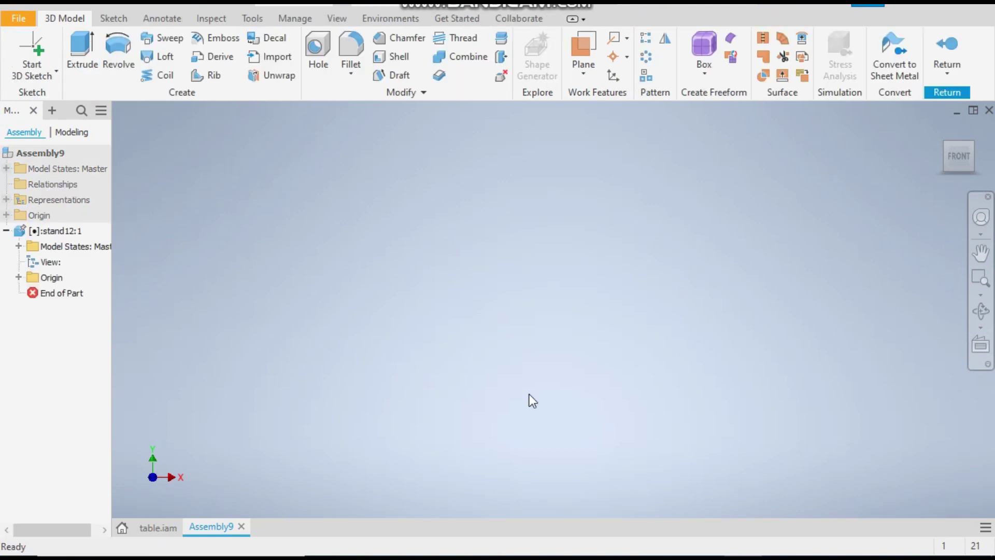
click(29, 79)
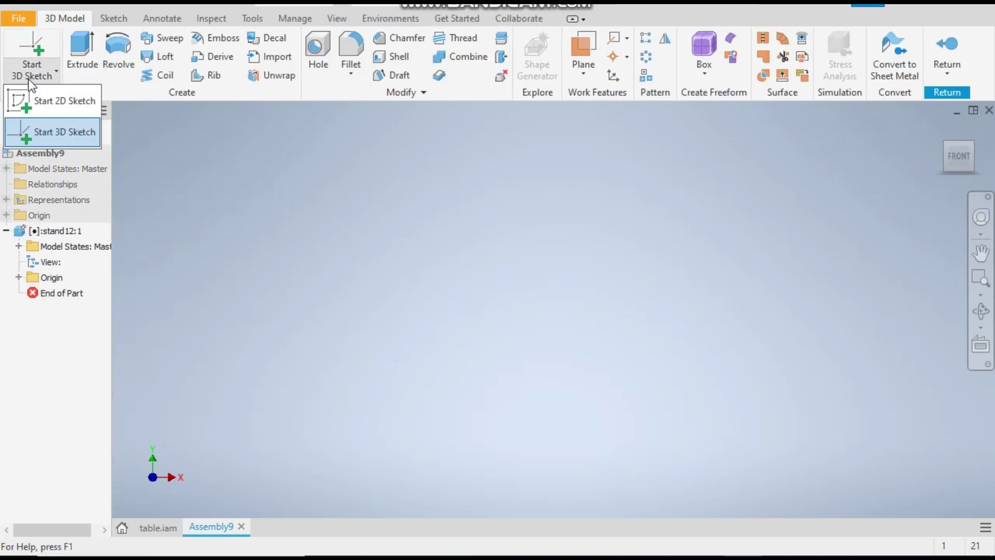
click(42, 98)
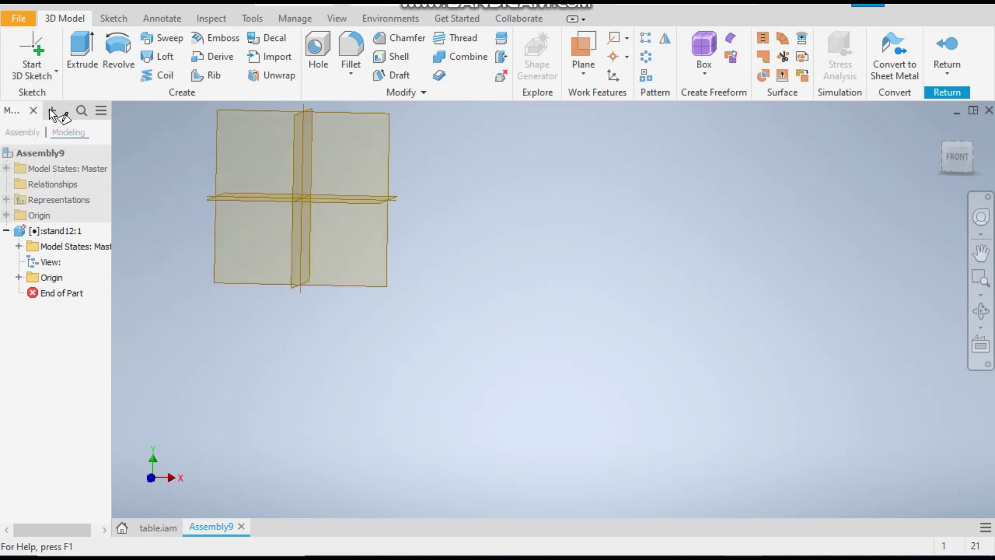
click(409, 303)
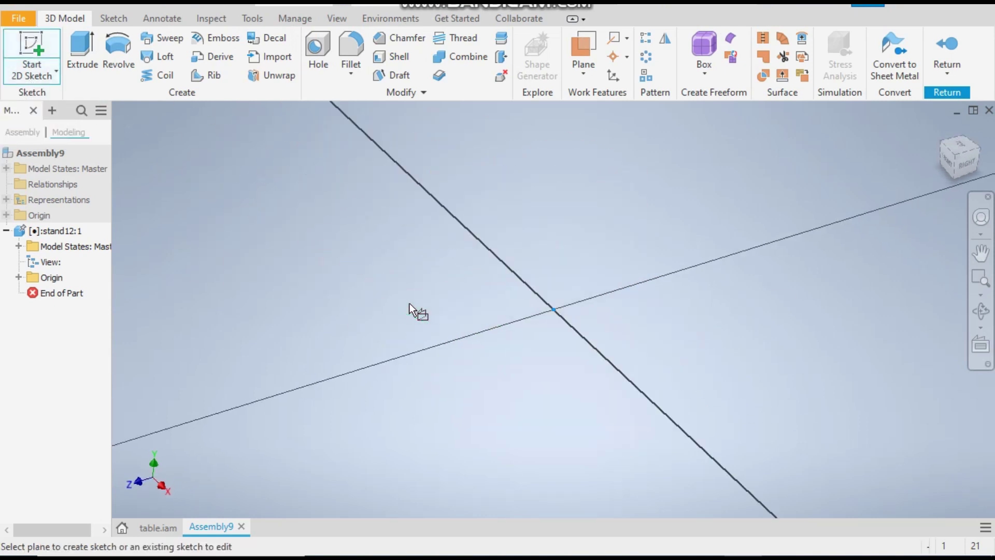
click(978, 136)
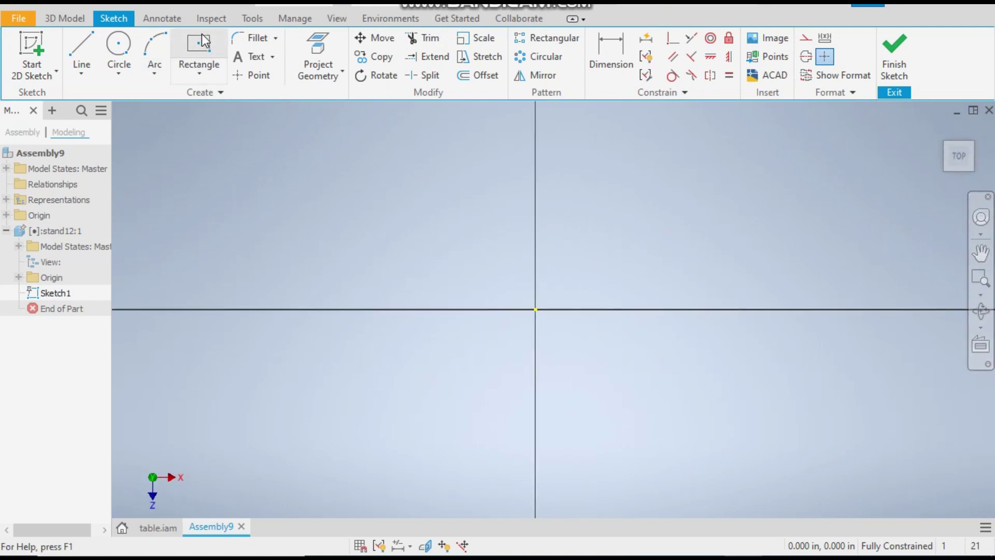
Step: Sketch a center rectangle about 15.8 in by 9.3 in, centered on the origin
click(194, 52)
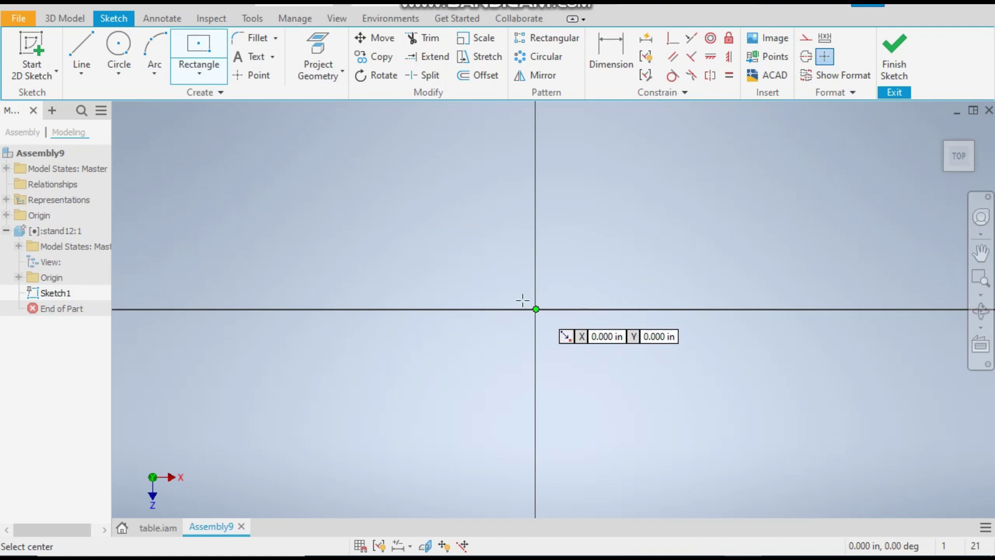
click(200, 73)
click(240, 171)
click(536, 310)
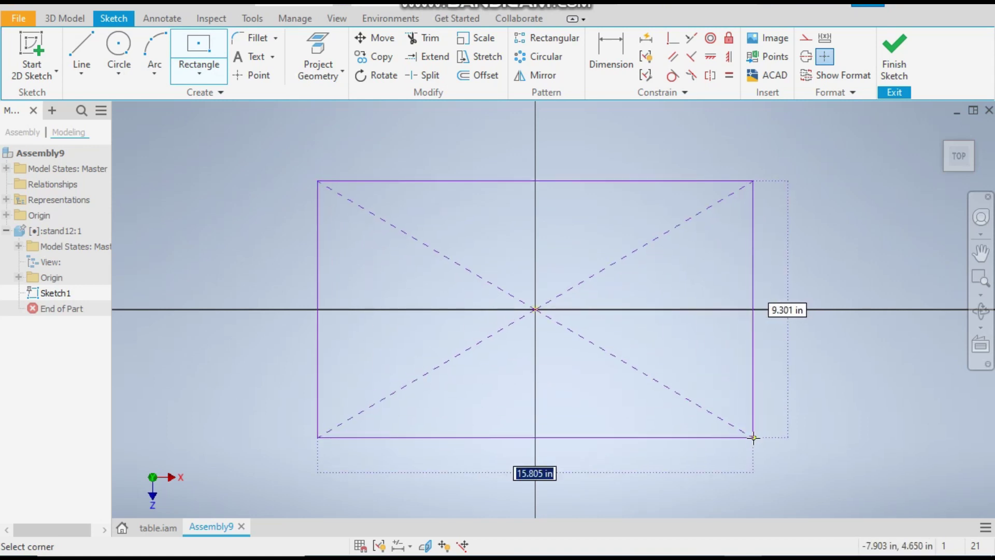
click(754, 438)
right_click(626, 294)
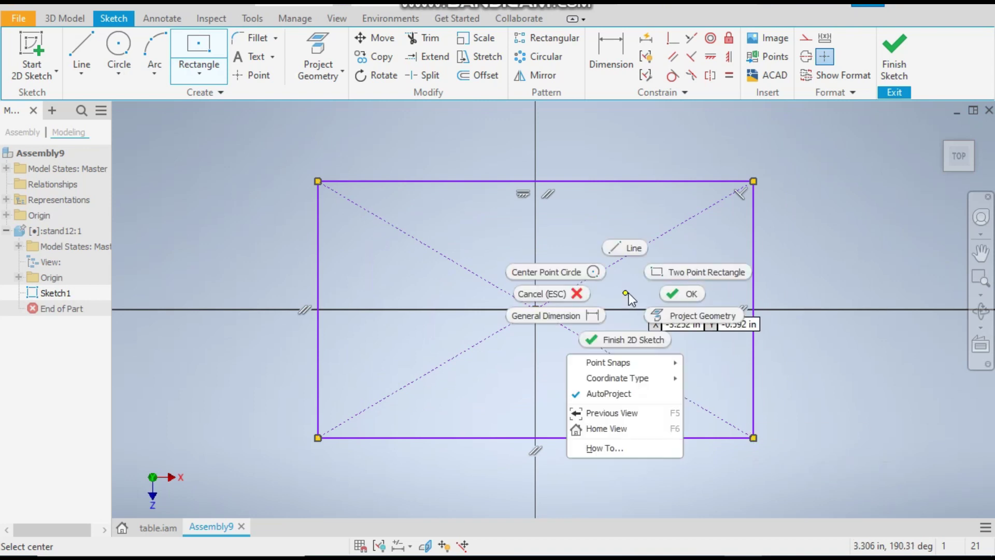
click(666, 294)
Step: Change the length unit of the stand12 part's document settings to millimeter
click(262, 19)
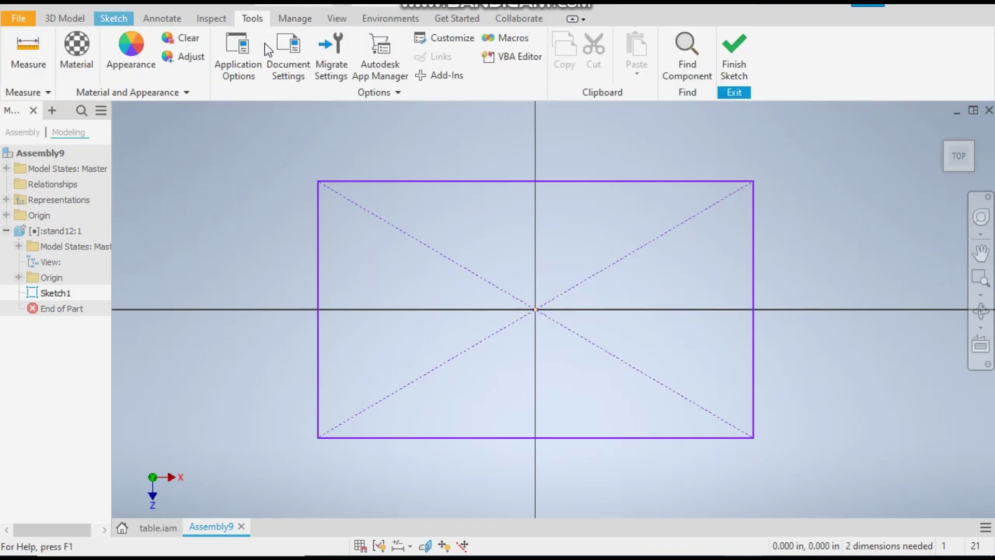
click(297, 55)
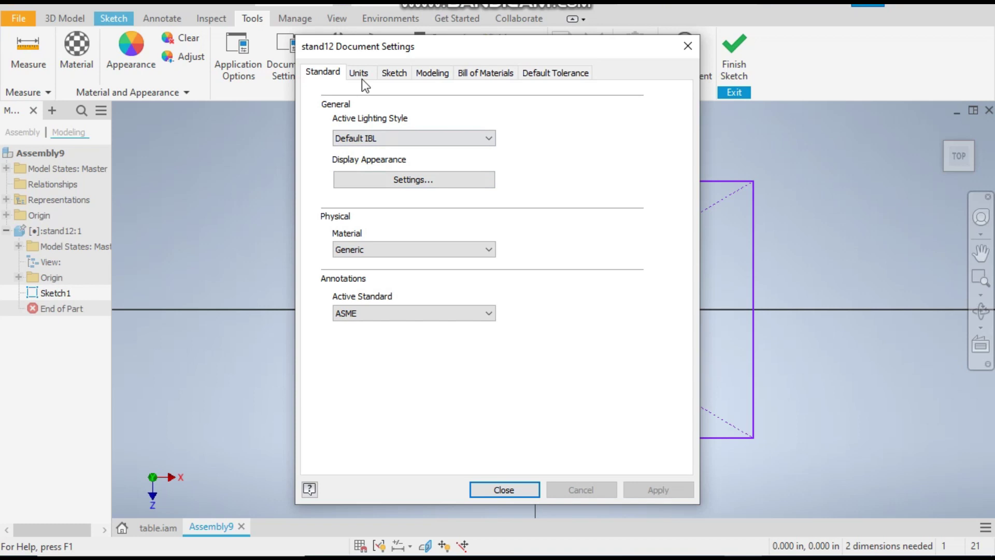
click(362, 77)
click(378, 128)
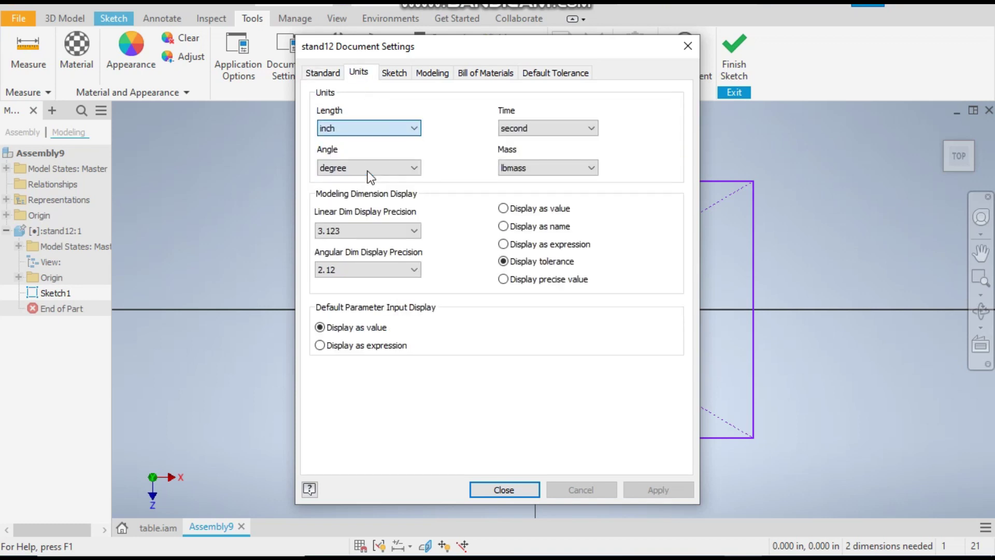
scroll(369, 176, down, 5)
click(660, 493)
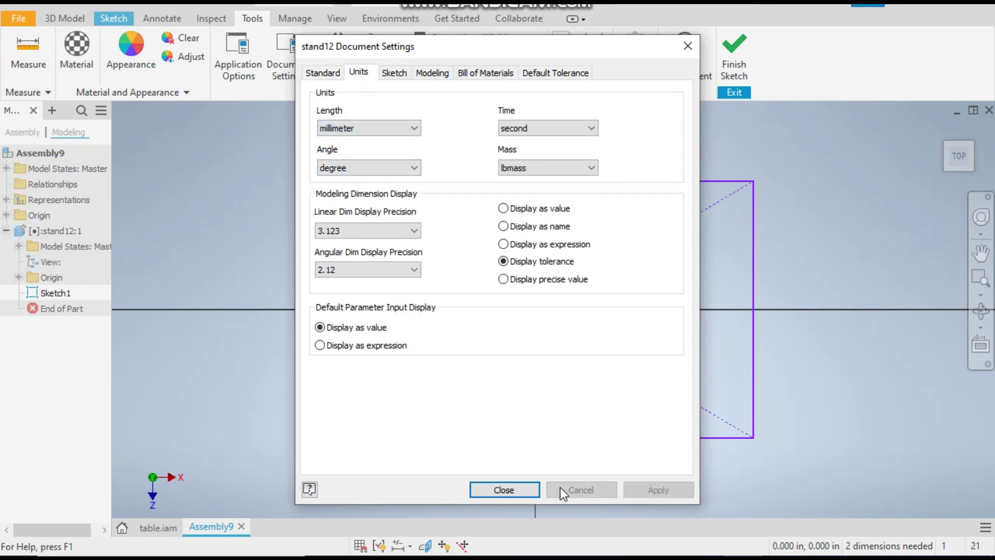
click(525, 490)
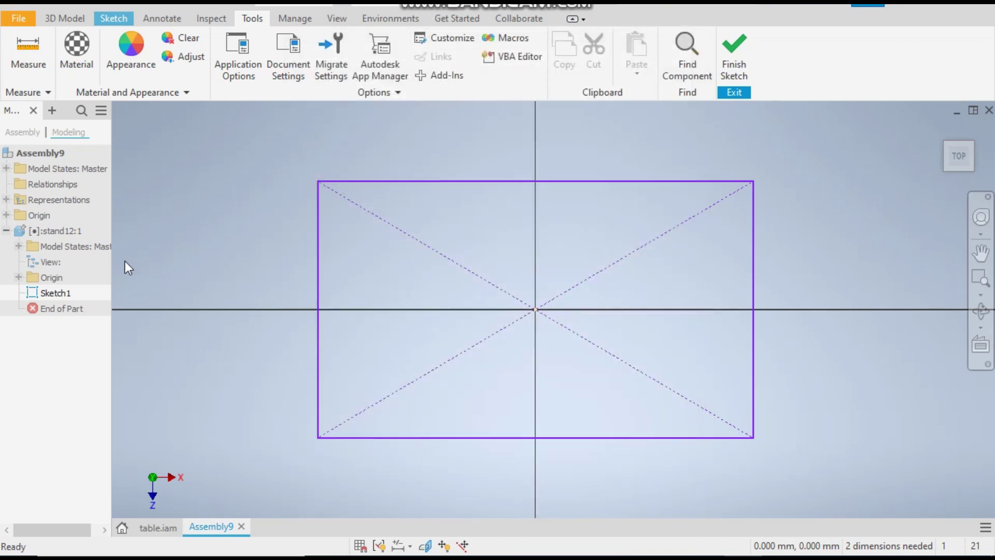
Step: Dimension the rectangle's long side along X and set it to 1000 mm
click(45, 22)
click(116, 22)
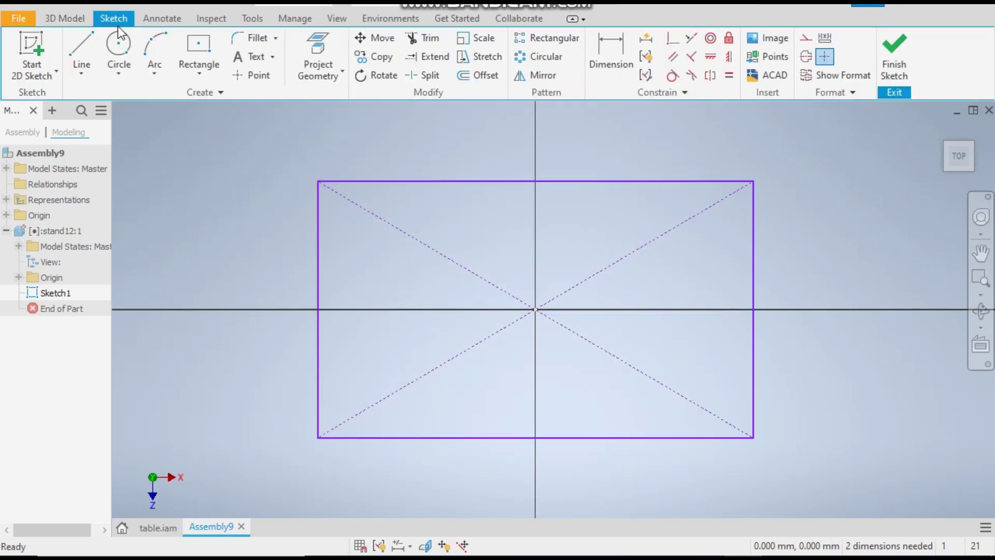
key(d)
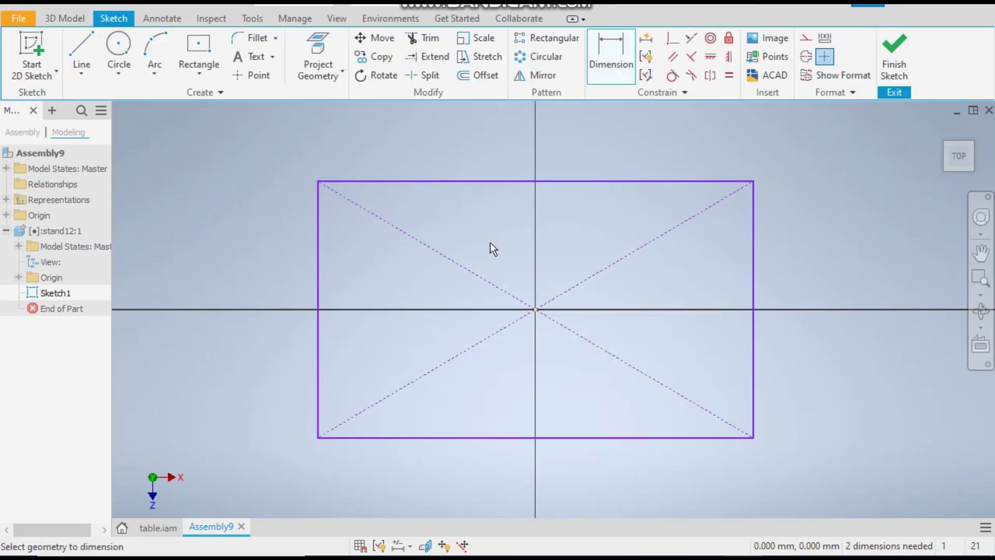
click(485, 181)
click(490, 152)
text(1000)
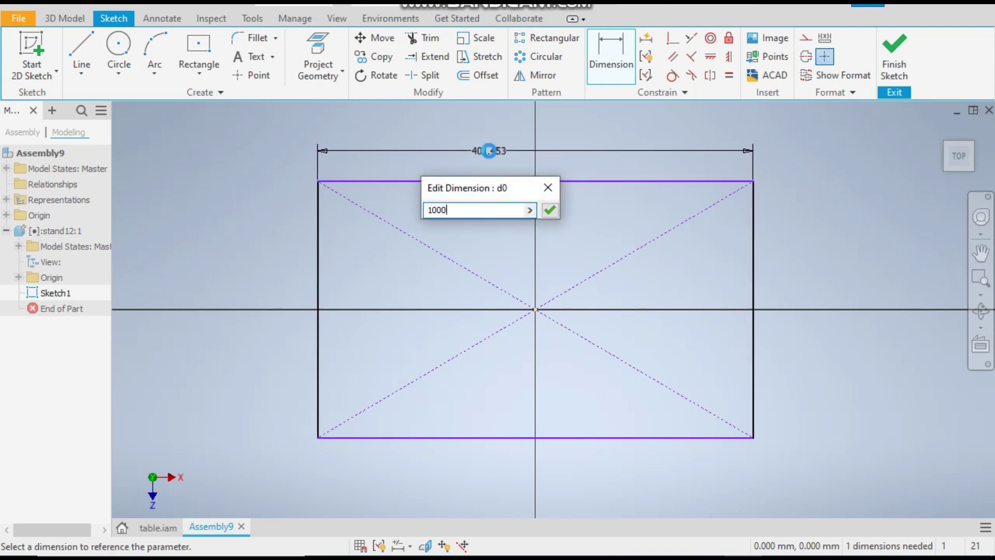
key(Return)
scroll(434, 151, down, 6)
scroll(396, 162, up, 3)
Step: Dimension the rectangle's short side and set it to 750 mm
click(366, 203)
click(302, 208)
text(750)
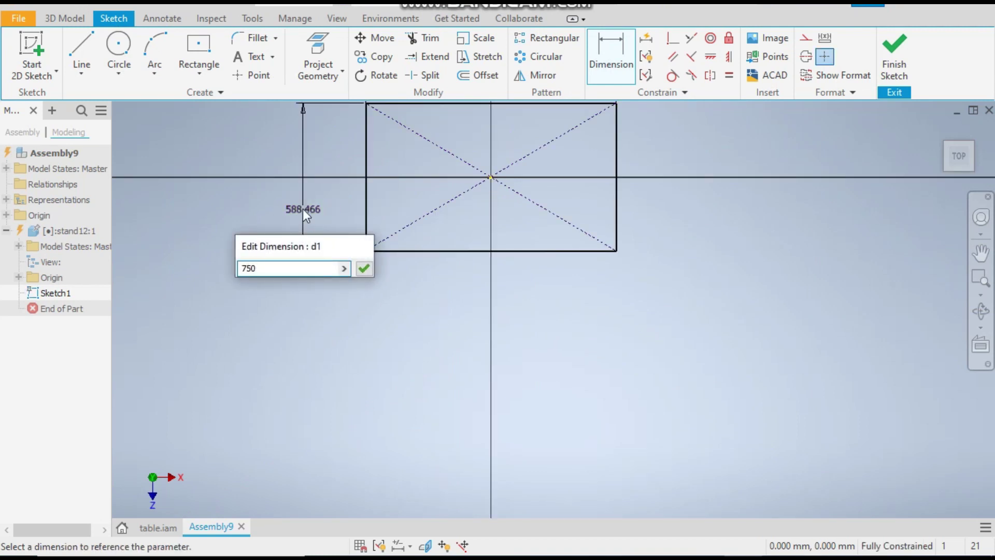
key(Return)
scroll(280, 206, down, 3)
scroll(341, 116, up, 3)
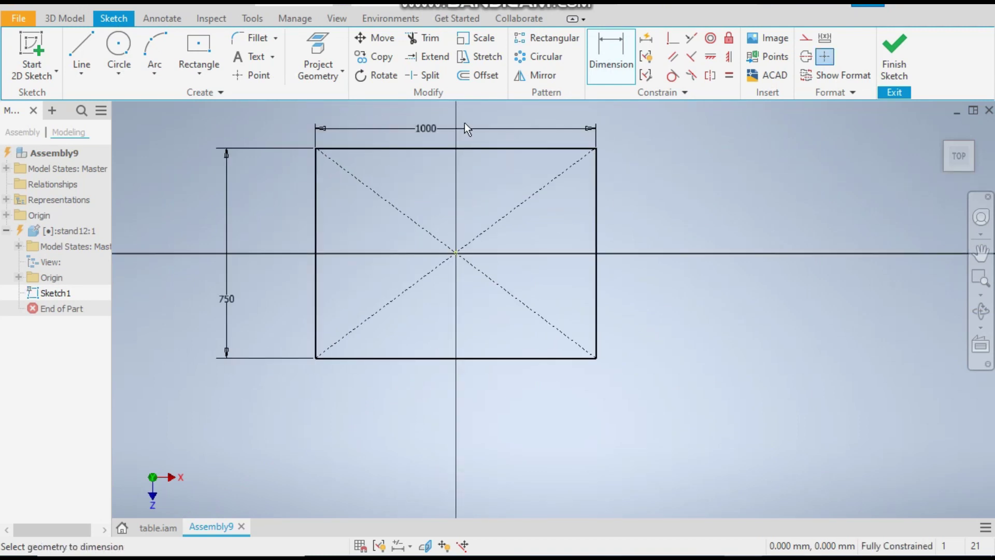
Step: Finish the 2D rectangle sketch and start a new 3D sketch in the stand12 part
click(902, 73)
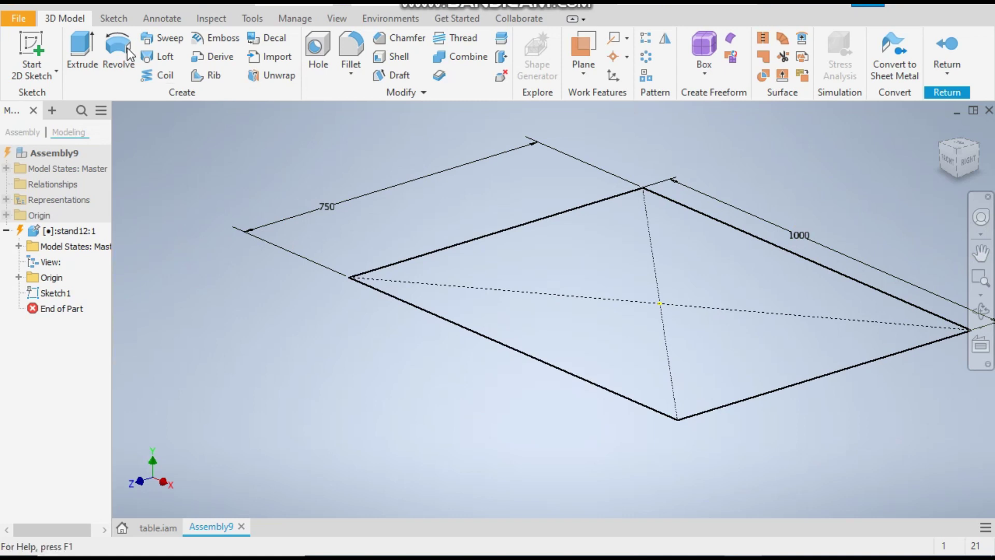
click(27, 74)
click(51, 133)
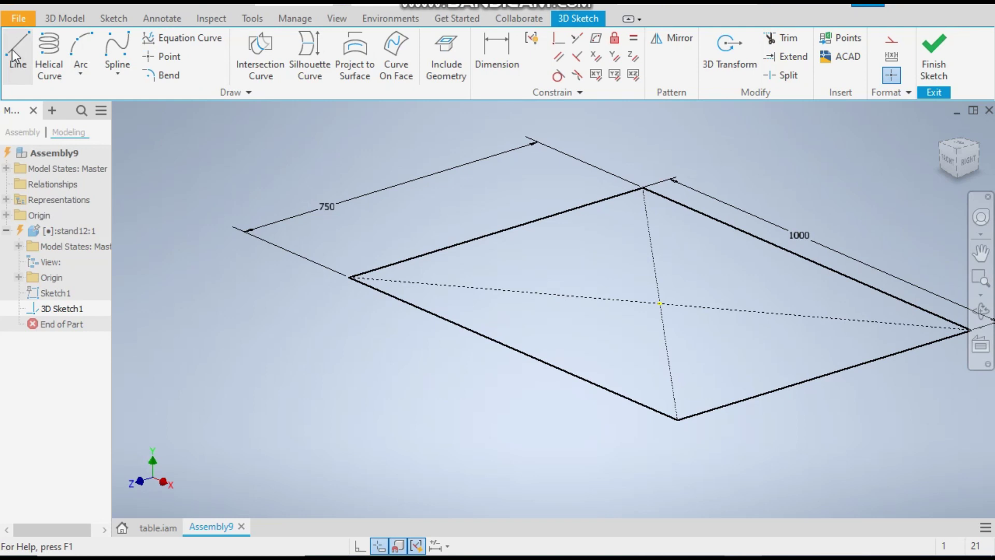
Step: Draw a 500 mm vertical line straight down from the rectangle's front-left corner as the first leg
click(16, 46)
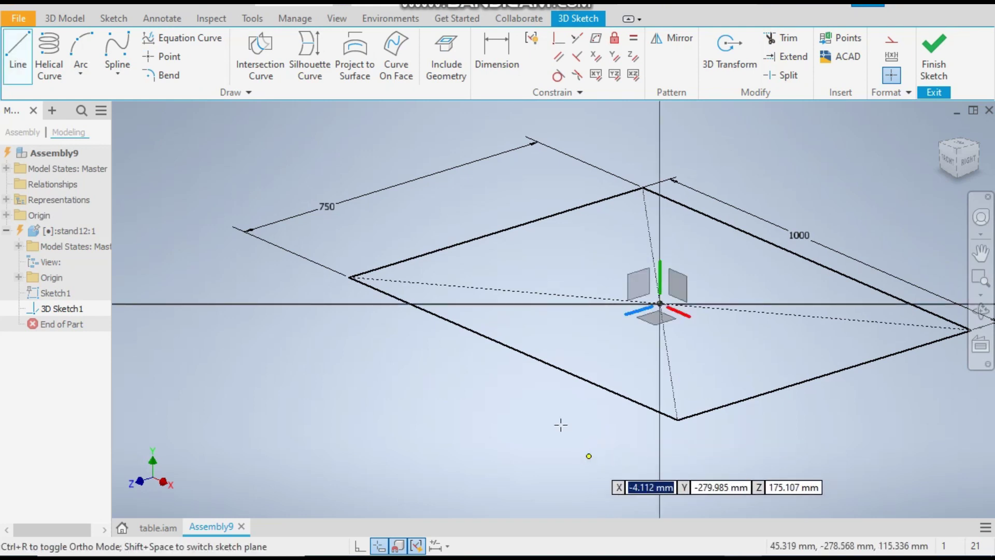
click(348, 279)
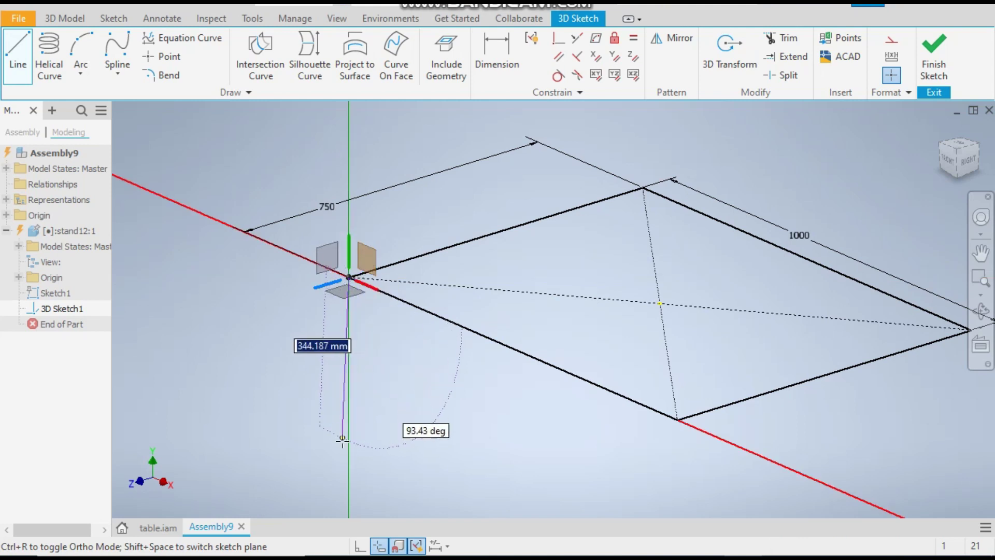
text(500)
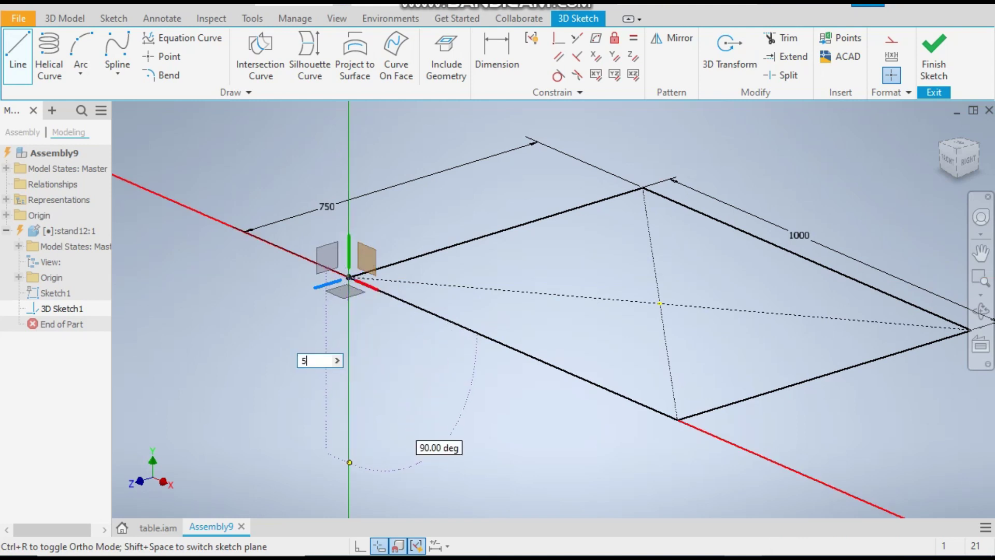
key(Return)
right_click(355, 380)
click(417, 382)
Step: Draw a second vertical leg line about 352 mm long down from the rectangle's front-right corner
scroll(269, 345, down, 3)
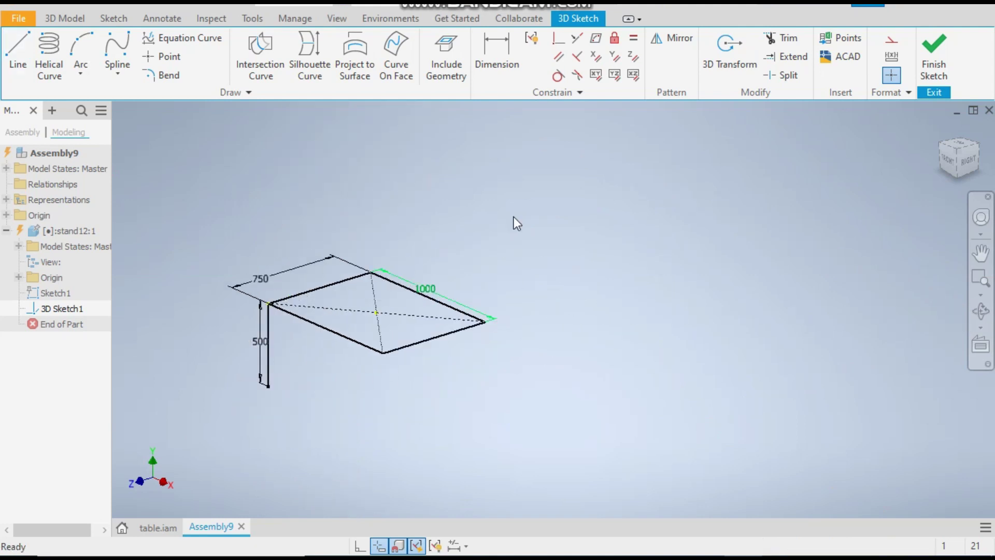
click(18, 50)
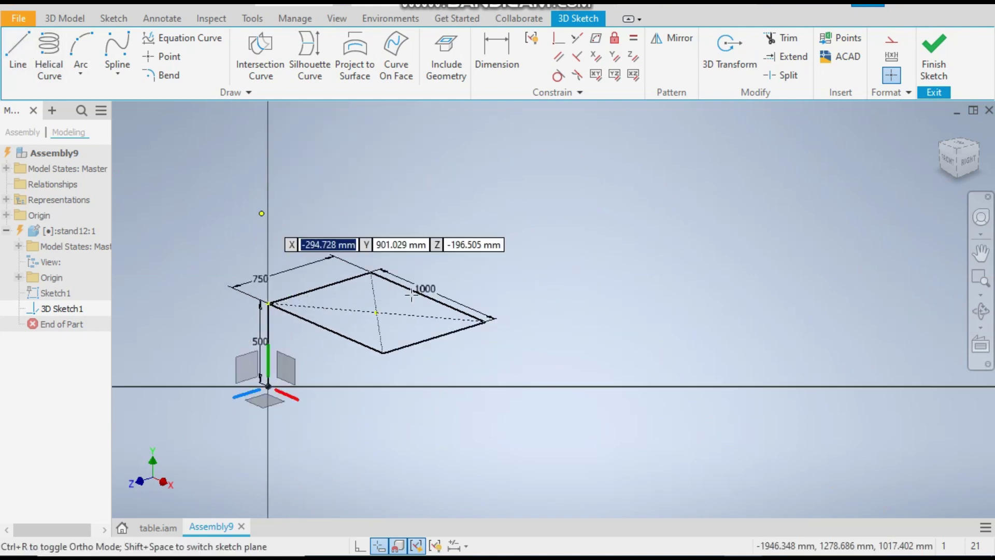
click(382, 352)
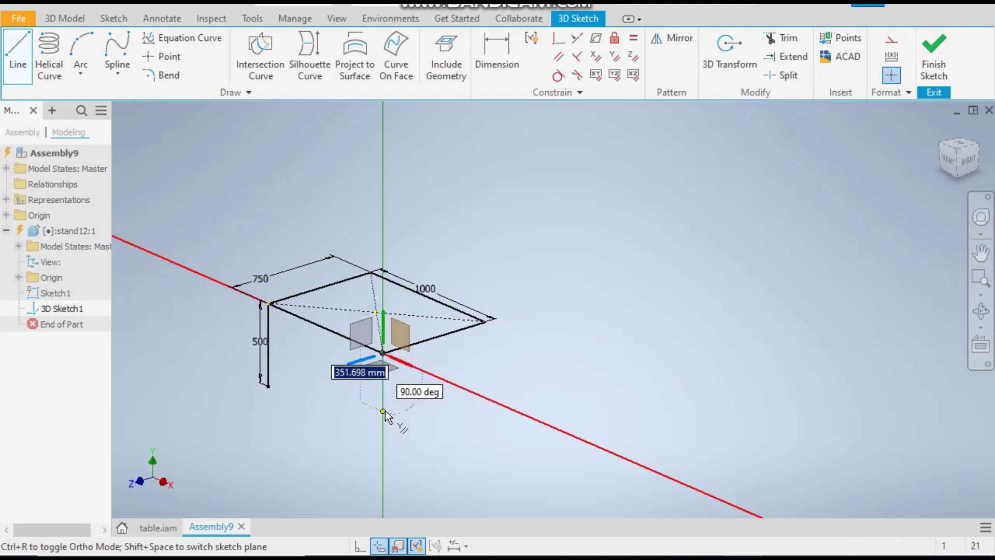
click(385, 410)
right_click(384, 410)
click(435, 409)
Step: Draw a third vertical leg line down from the rectangle's back-right corner
scroll(459, 324, up, 3)
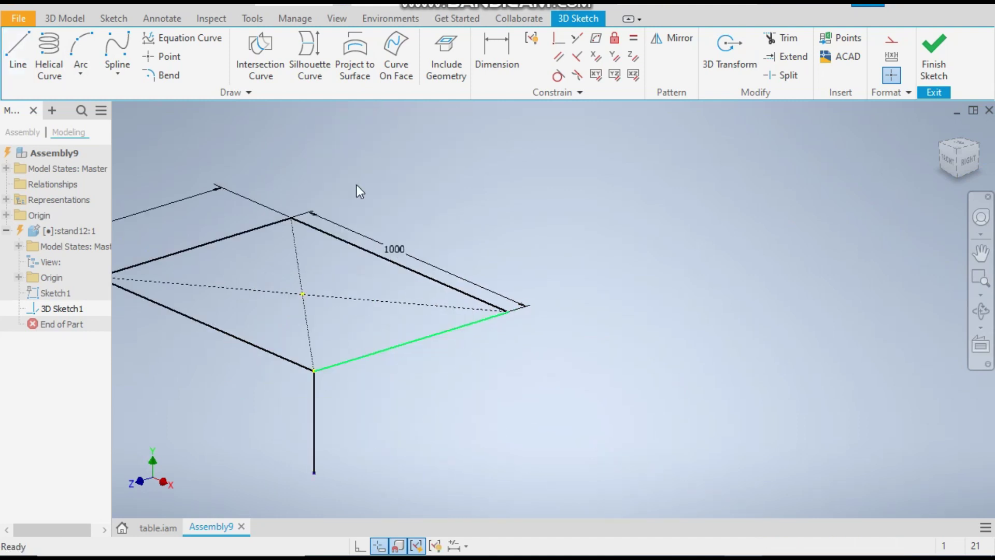
click(17, 50)
click(522, 314)
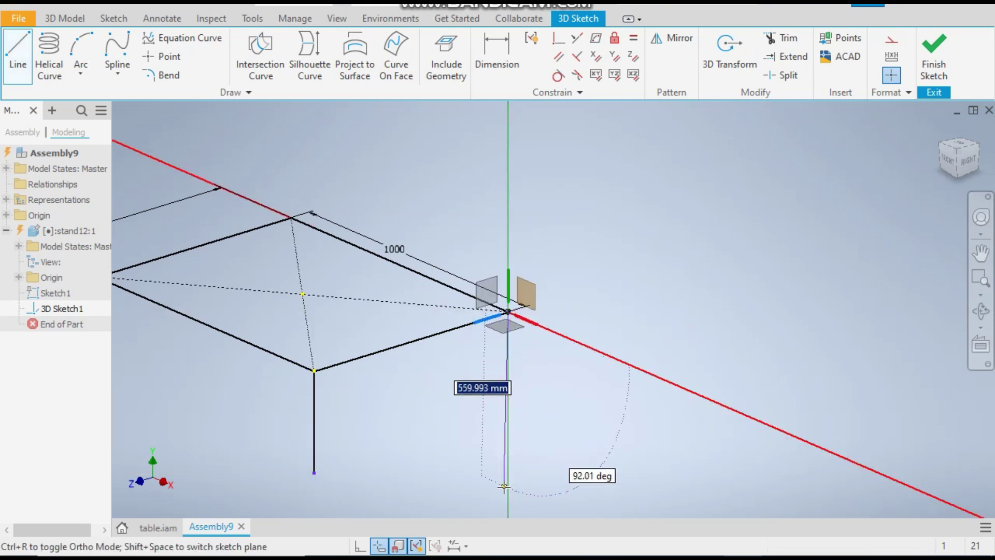
click(511, 501)
right_click(511, 502)
click(568, 486)
Step: Draw a fourth vertical leg line down from the rectangle's back-left corner
scroll(571, 360, down, 3)
click(16, 47)
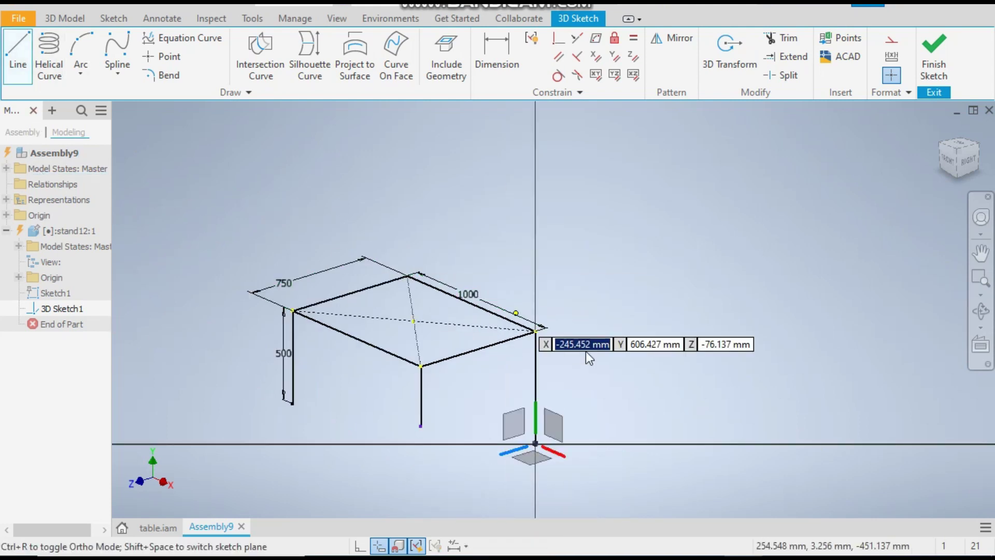
click(407, 278)
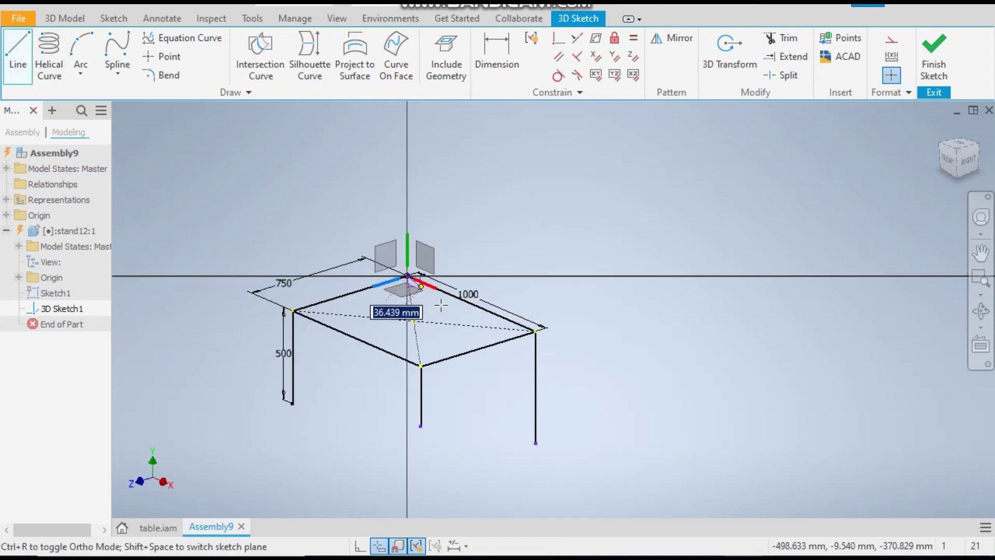
click(408, 463)
right_click(431, 469)
click(440, 462)
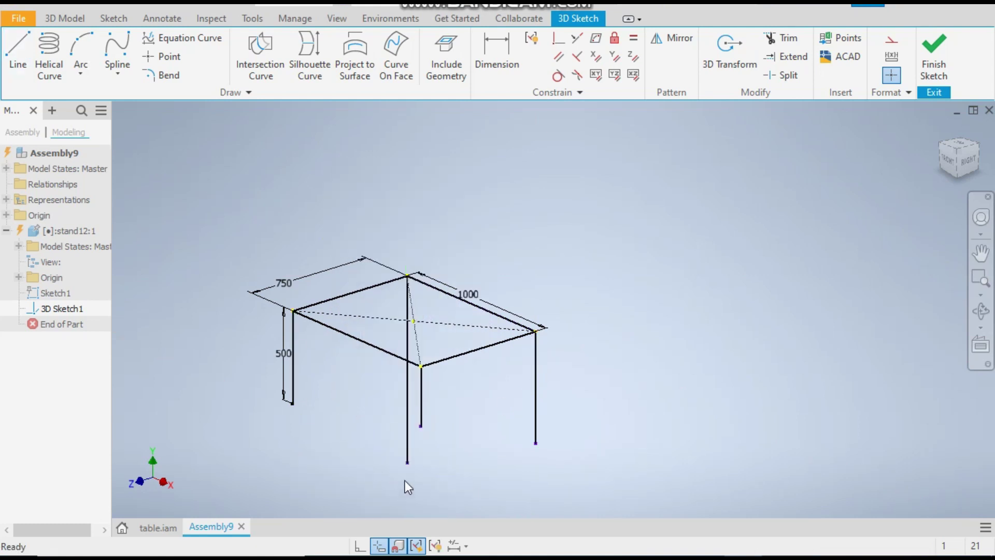
Step: Roughly adjust the back-left and front-right leg ends and constrain all legs equal in length to the 500 mm leg
drag(408, 444, 409, 372)
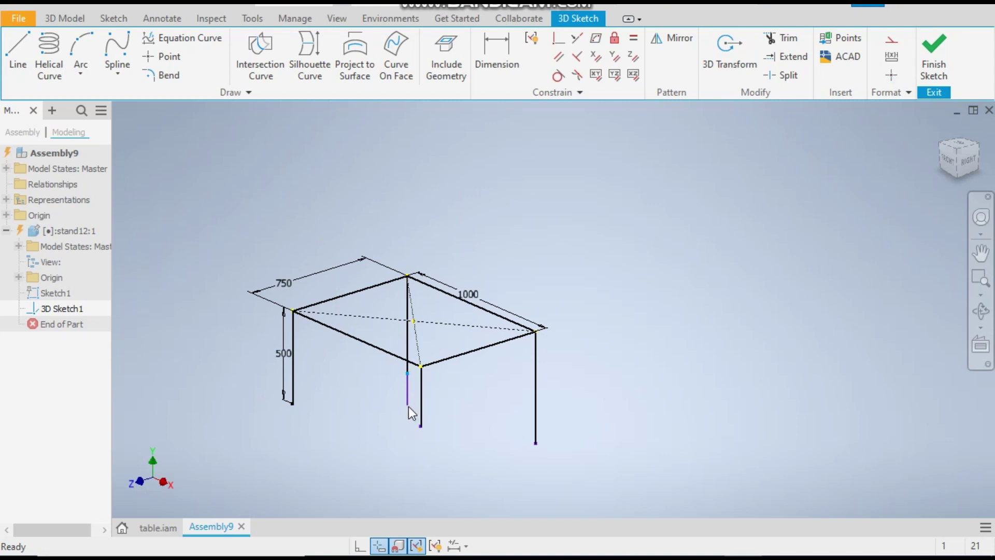
drag(421, 428, 427, 472)
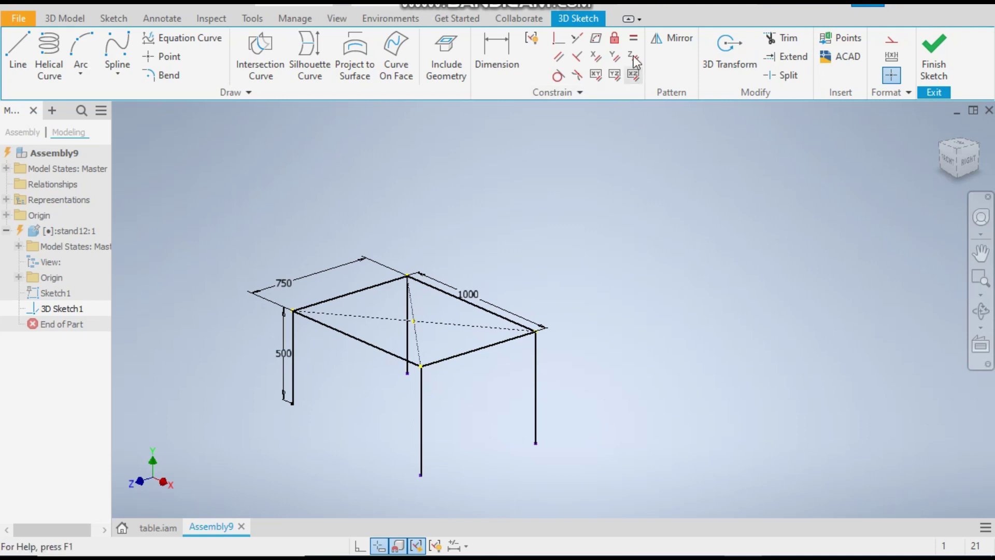
click(634, 38)
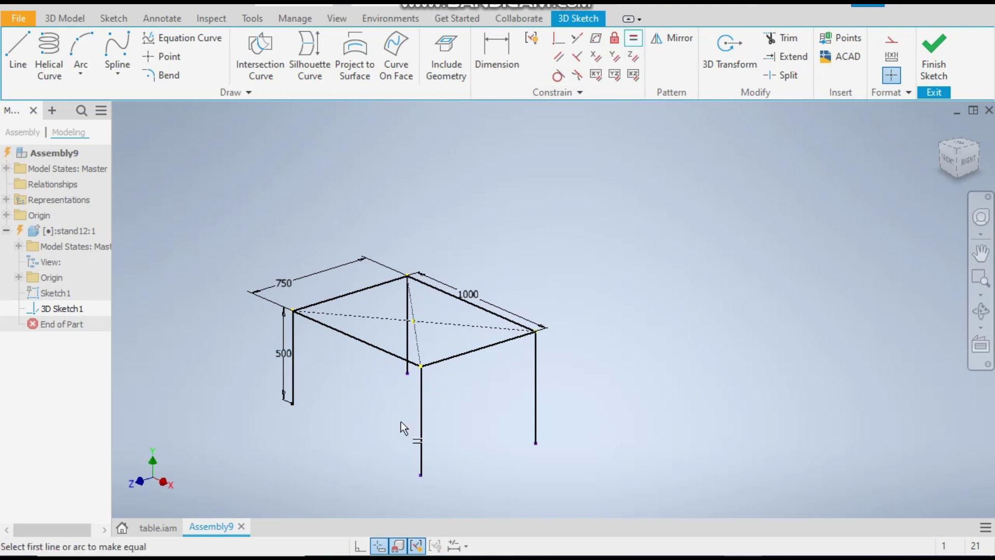
click(293, 378)
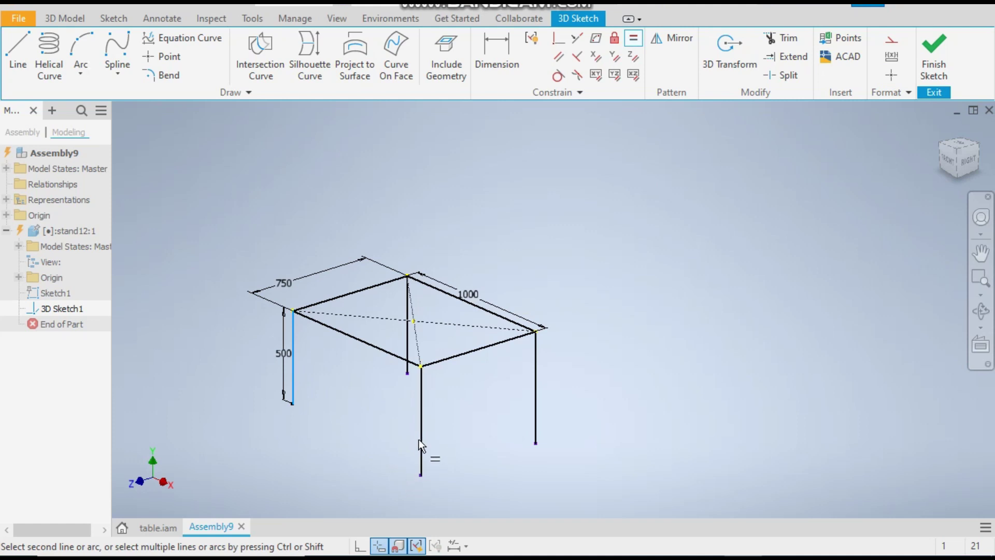
click(421, 424)
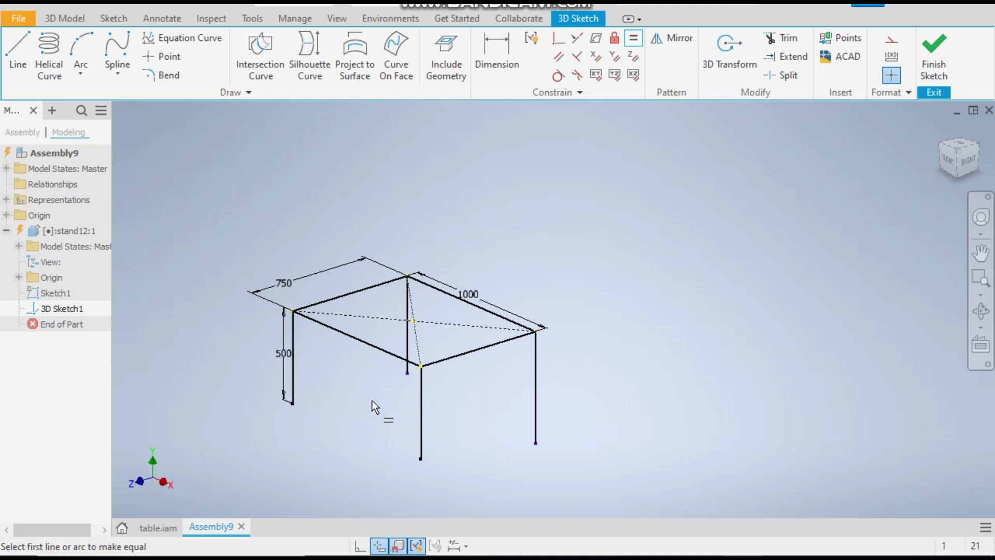
click(419, 415)
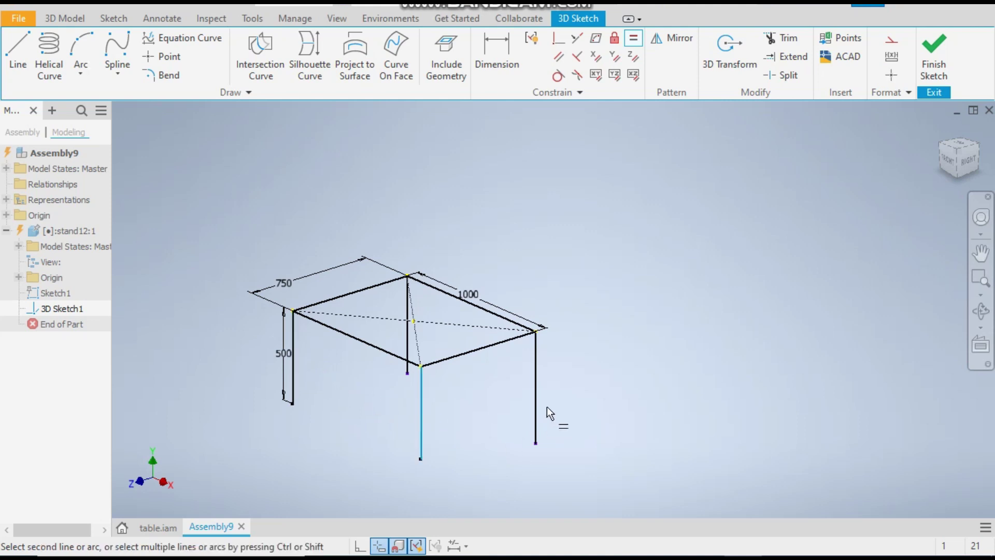
click(536, 400)
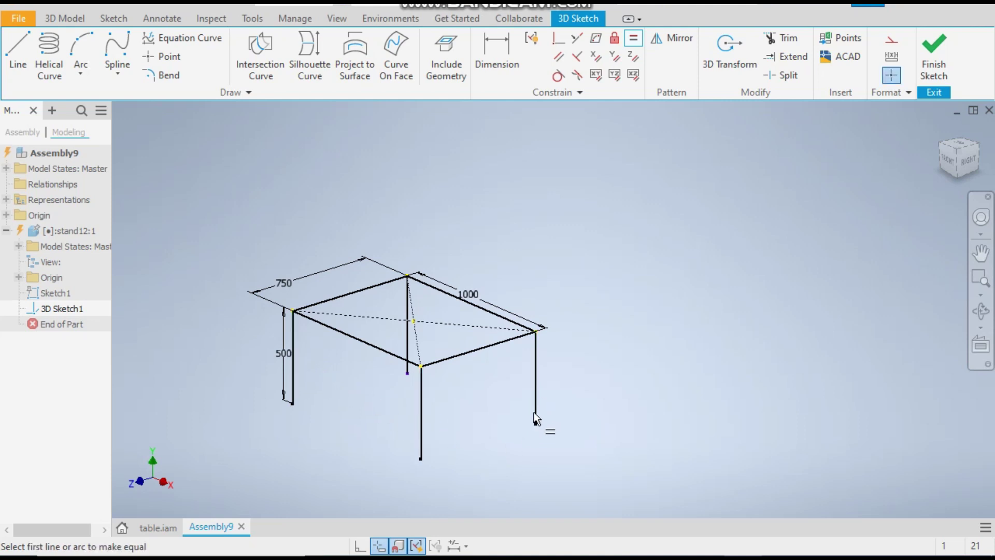
click(407, 341)
click(292, 363)
right_click(490, 247)
click(537, 250)
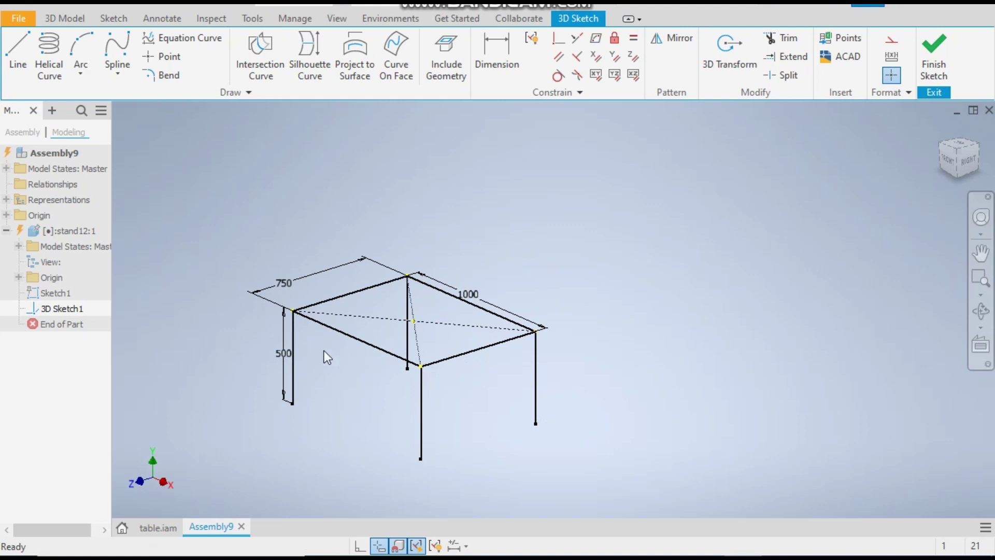
Step: In the front view, draw a 200 mm line along the front 1000 mm edge, starting at its left corner
scroll(313, 344, up, 3)
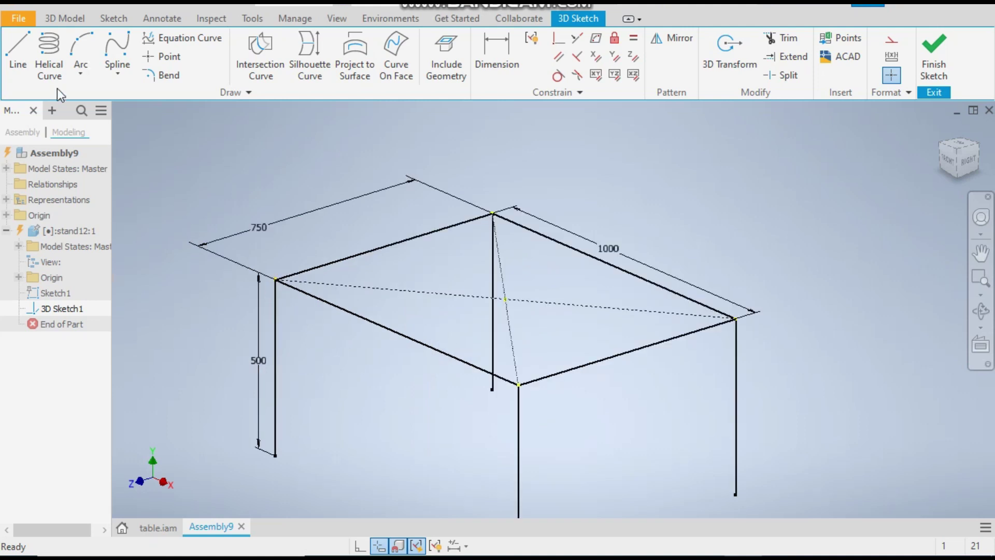
click(18, 52)
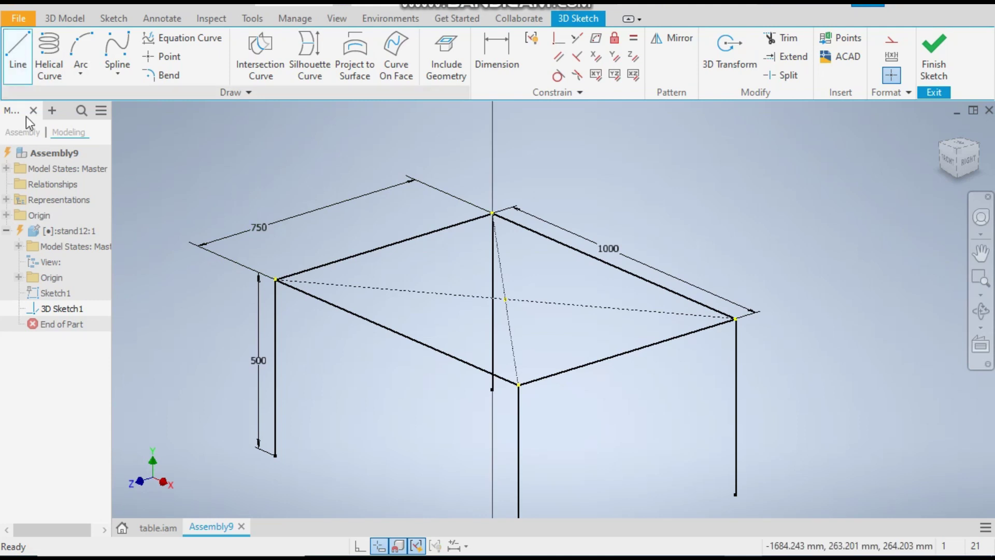
click(943, 160)
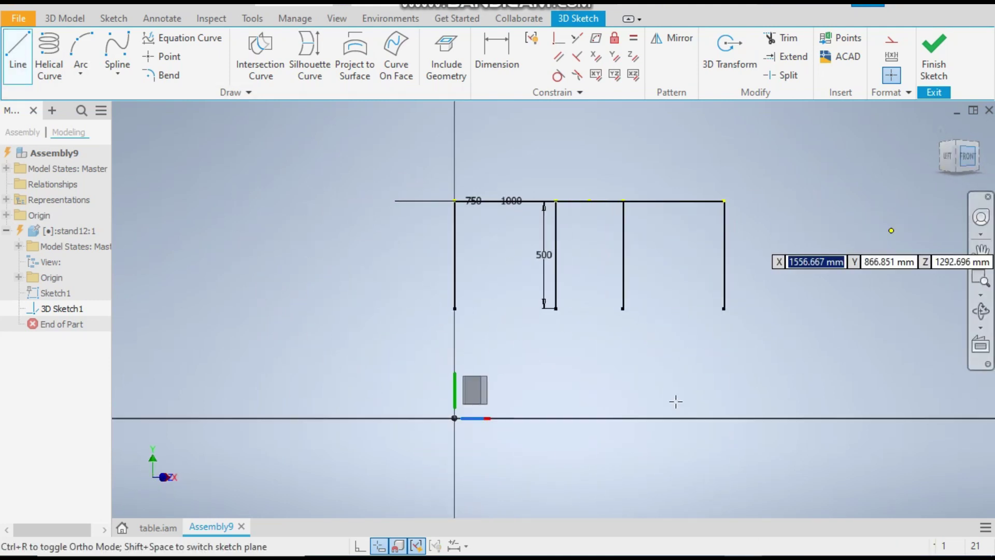
click(155, 528)
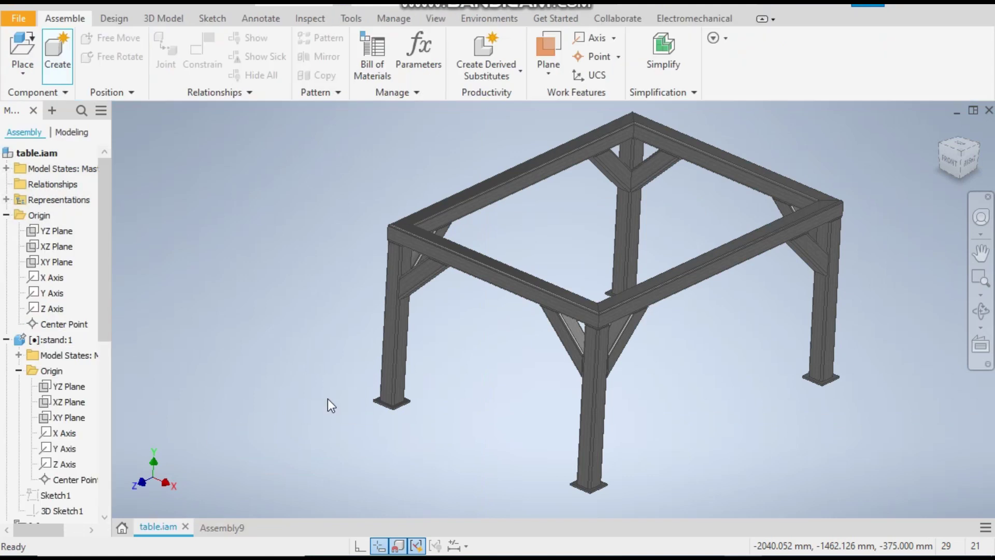
click(223, 528)
scroll(529, 210, up, 4)
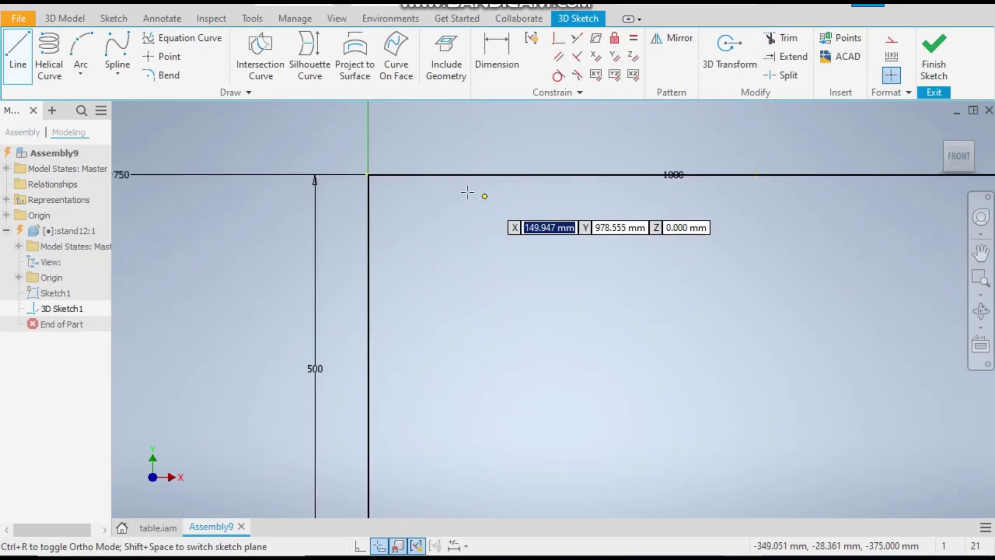
click(368, 174)
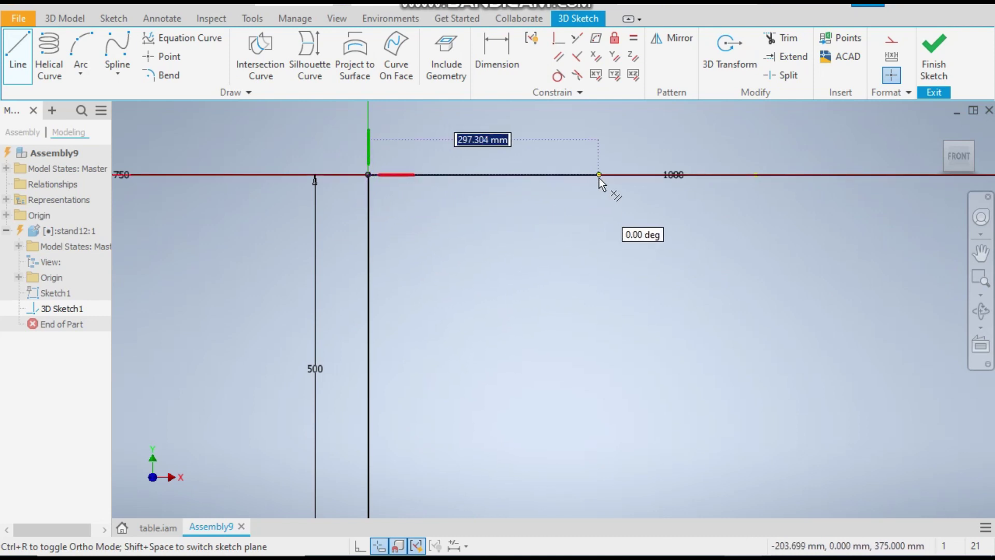
text(200)
key(Return)
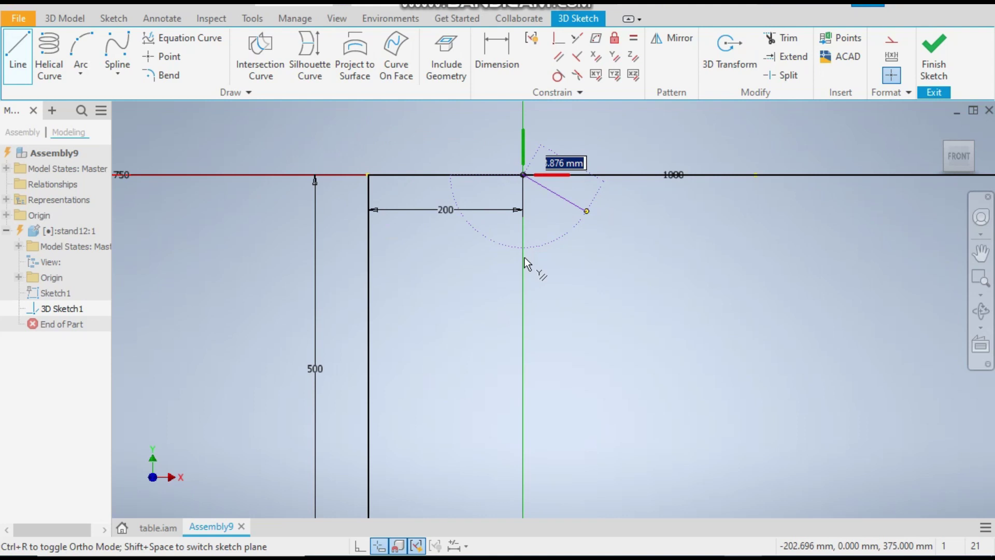
Step: Continue with a diagonal brace line down to the front-left leg and close the triangle at the top corner
click(368, 314)
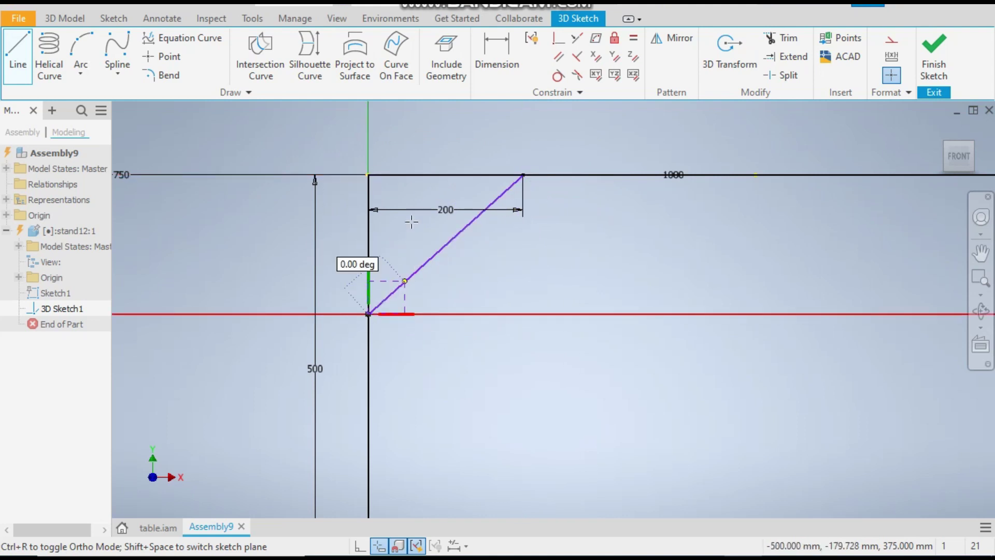
click(368, 175)
right_click(386, 194)
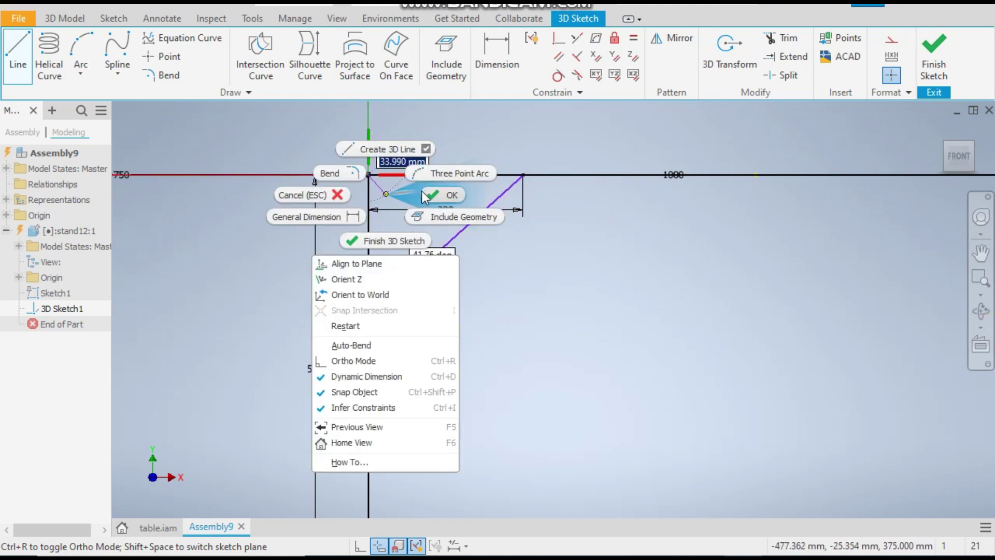
click(424, 197)
Step: Dimension the brace triangle's vertical side along the leg and set it to 200 mm
key(d)
click(474, 208)
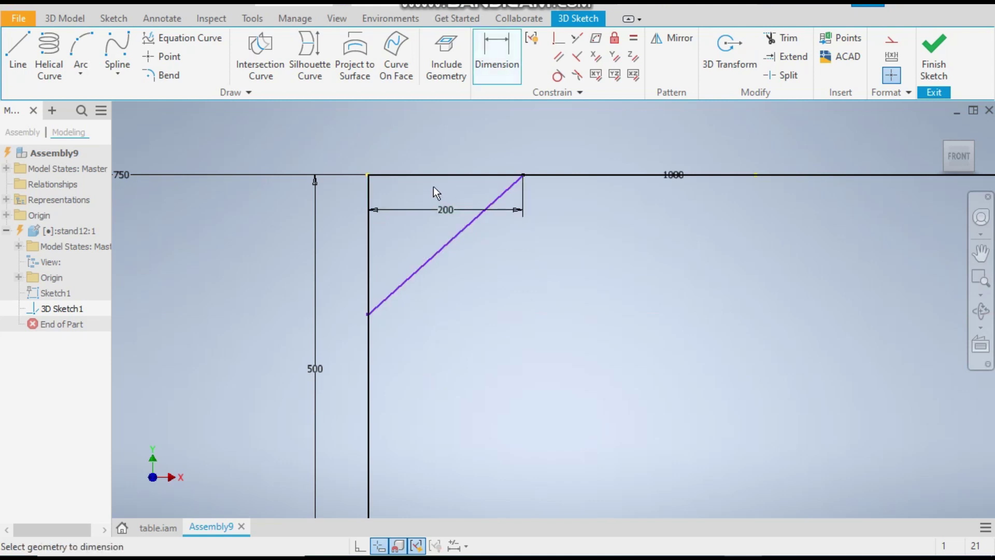
click(366, 320)
click(337, 297)
text(200)
key(Return)
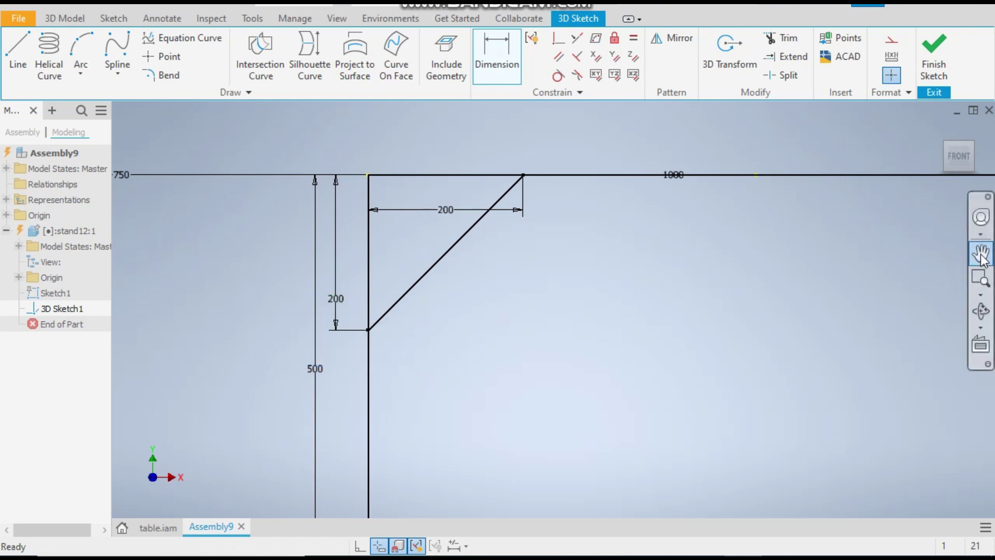
Step: In the left view, draw a brace line from the front-left leg's brace point to the 750 mm edge and close it about 290 mm along to the corner
click(945, 142)
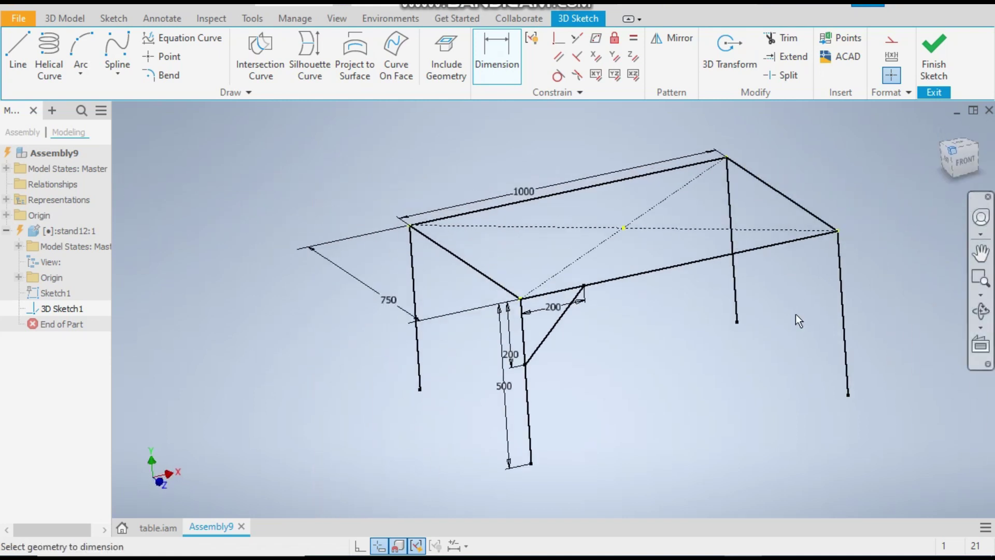
scroll(577, 356, up, 3)
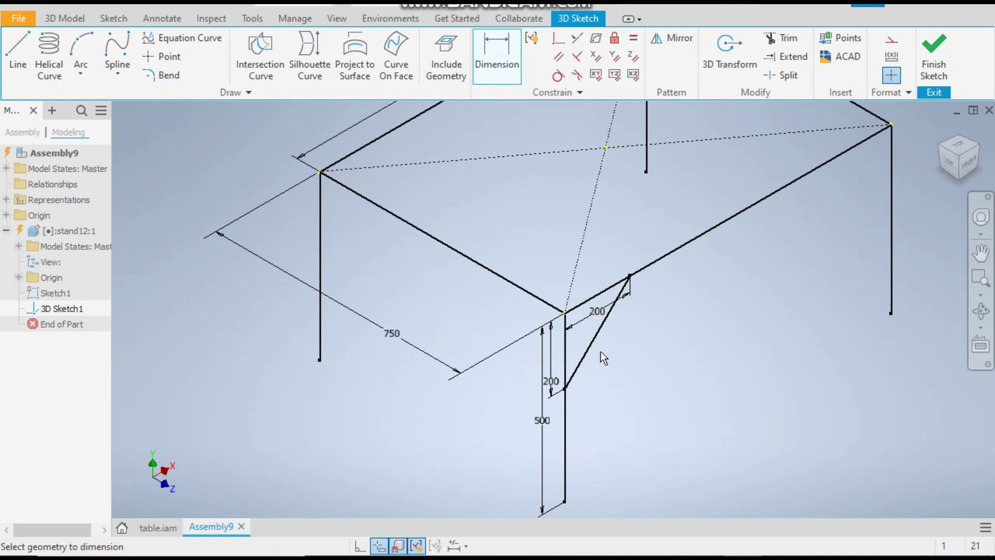
click(950, 165)
key(l)
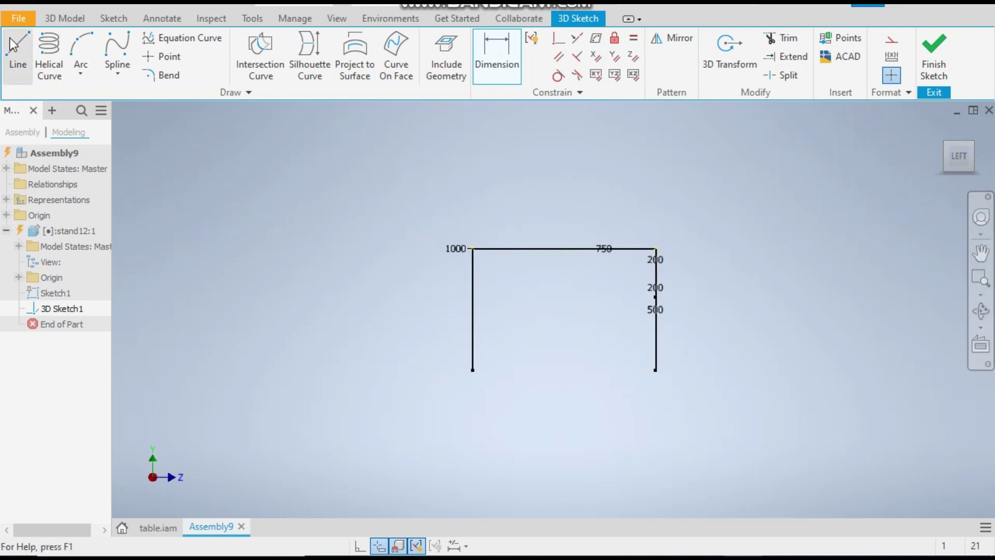
scroll(664, 273, up, 5)
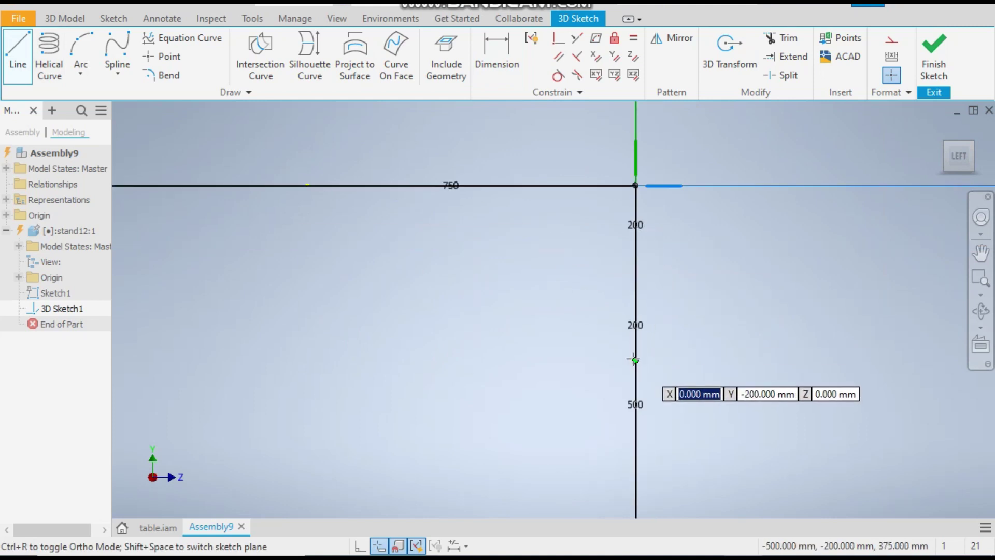
click(634, 359)
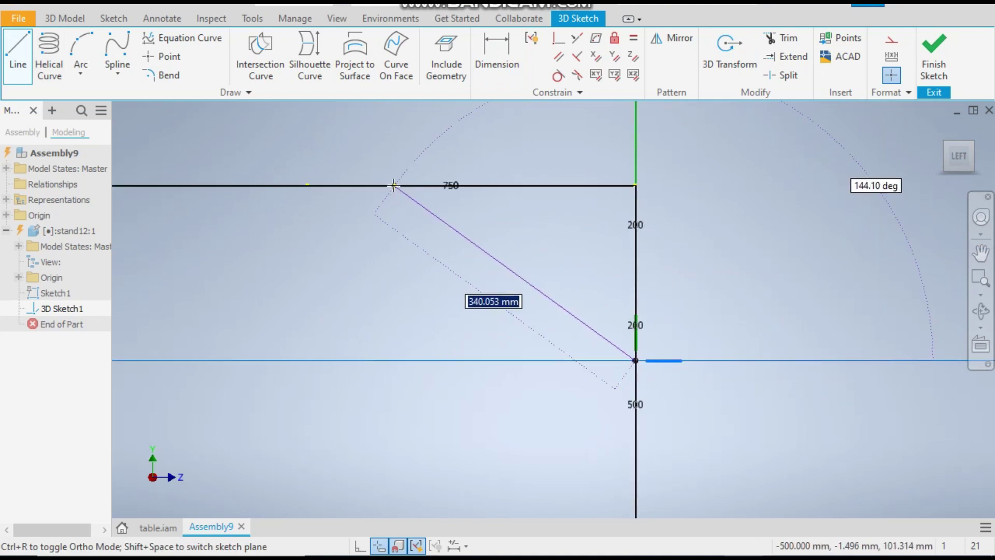
click(383, 185)
click(636, 185)
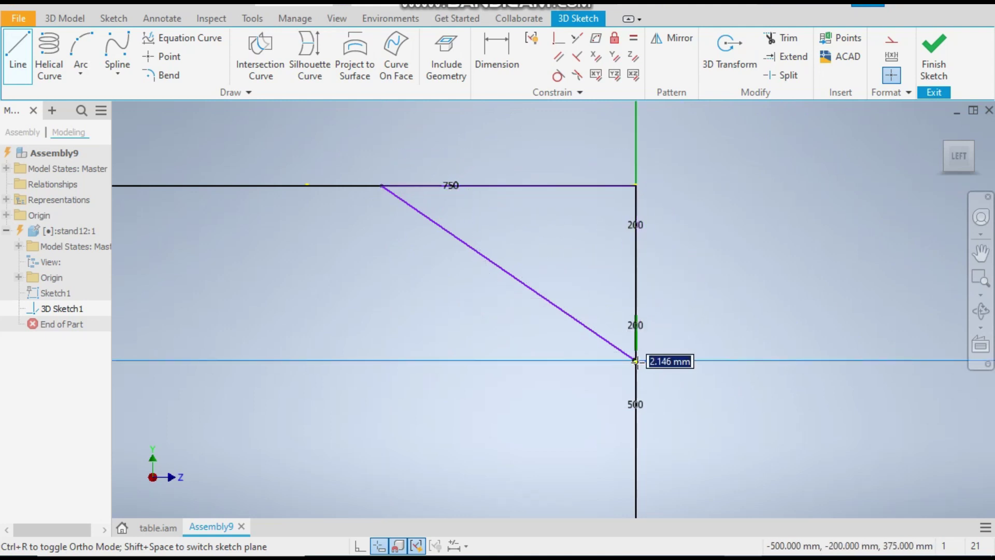
right_click(637, 361)
click(685, 365)
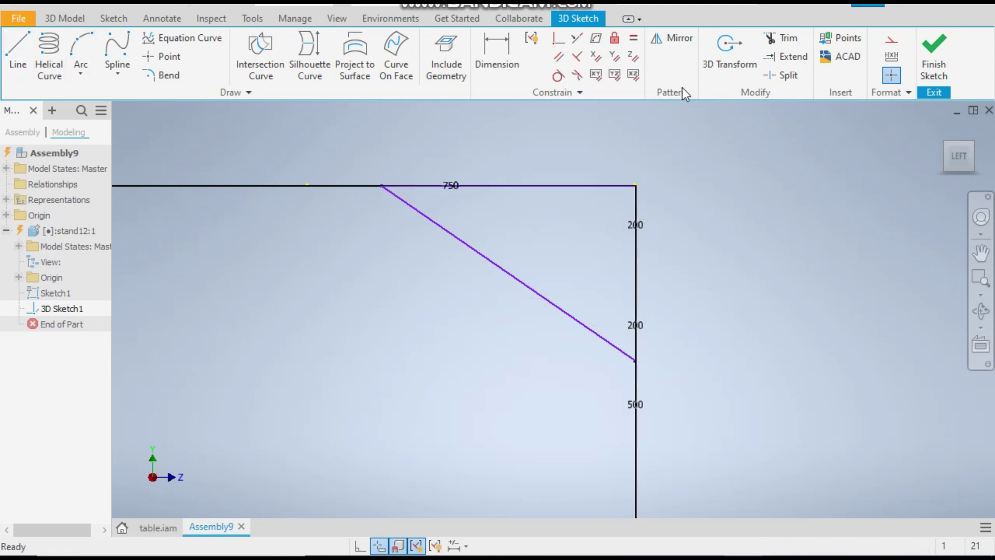
Step: Dimension the new brace triangle's upper side from its free end to the corner and set it to 200 mm
click(492, 57)
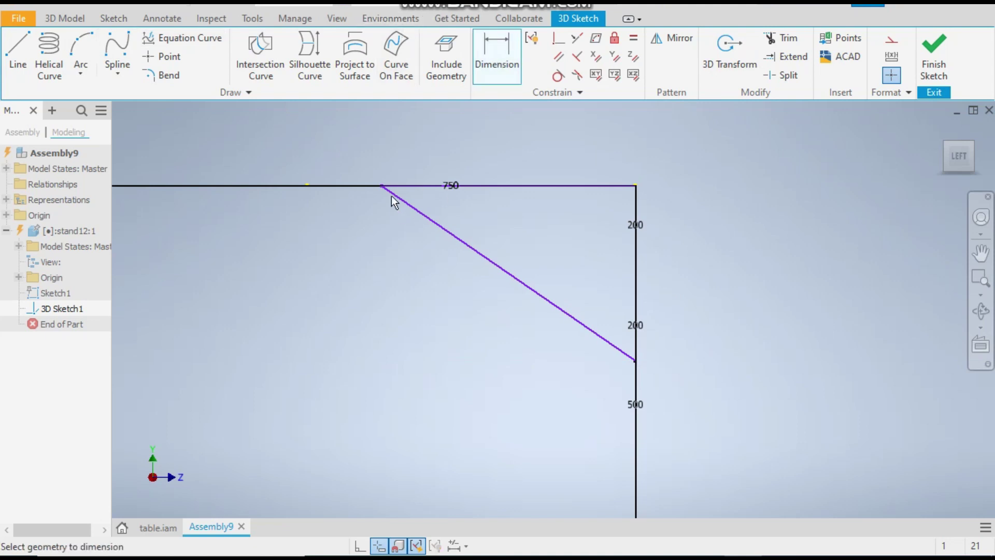
click(636, 183)
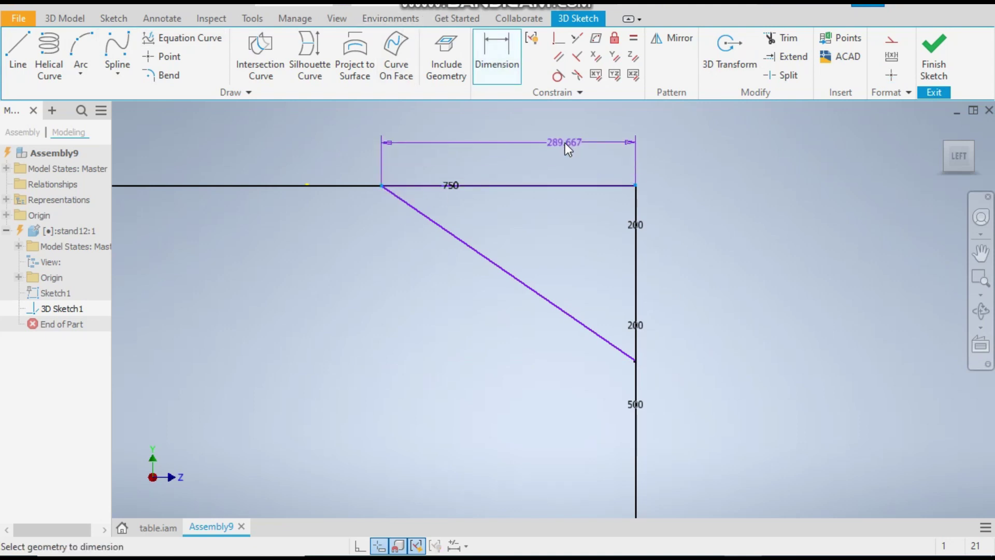
click(565, 142)
text(200)
key(Return)
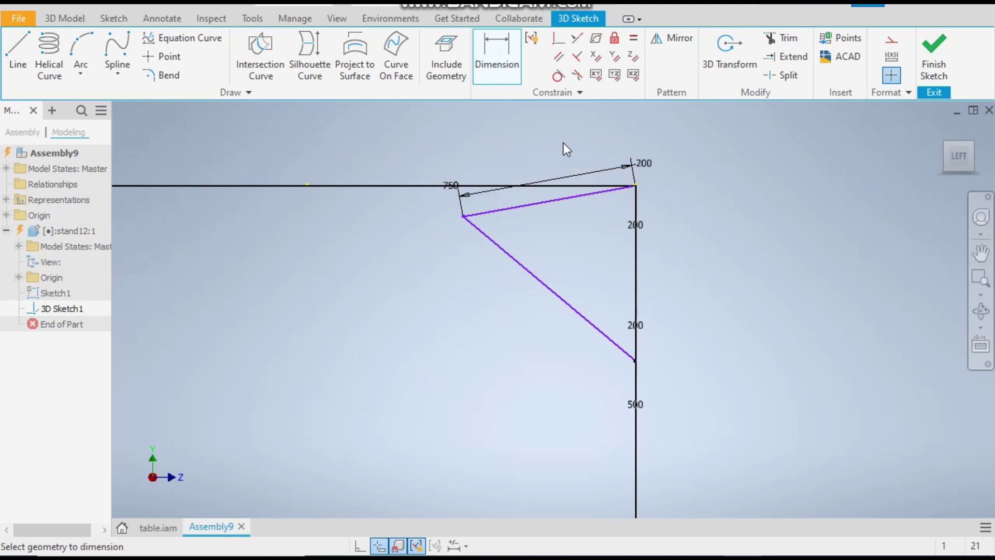
right_click(553, 141)
click(602, 141)
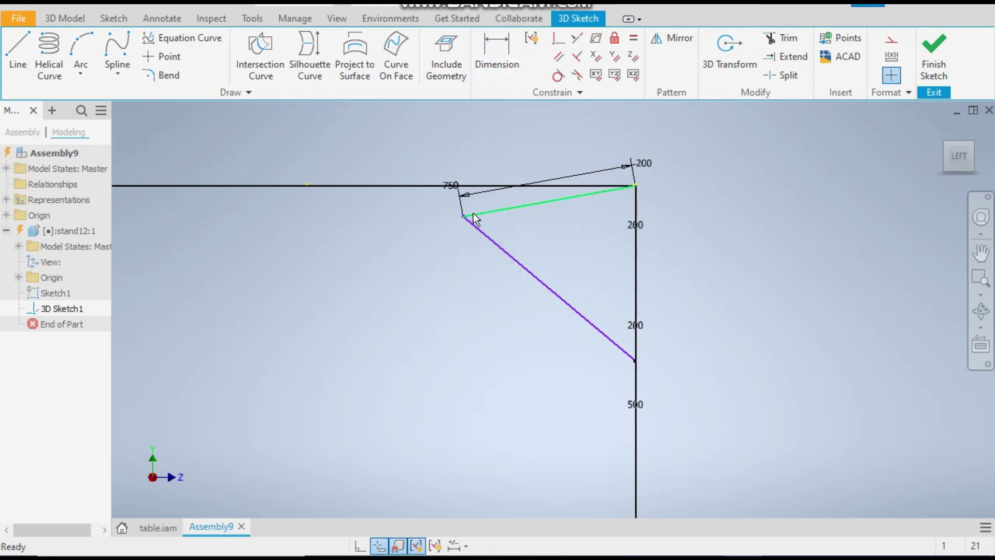
Step: Shift the brace triangle's free vertex and constrain its 200 mm upper side parallel to the Z axis
drag(463, 216, 434, 229)
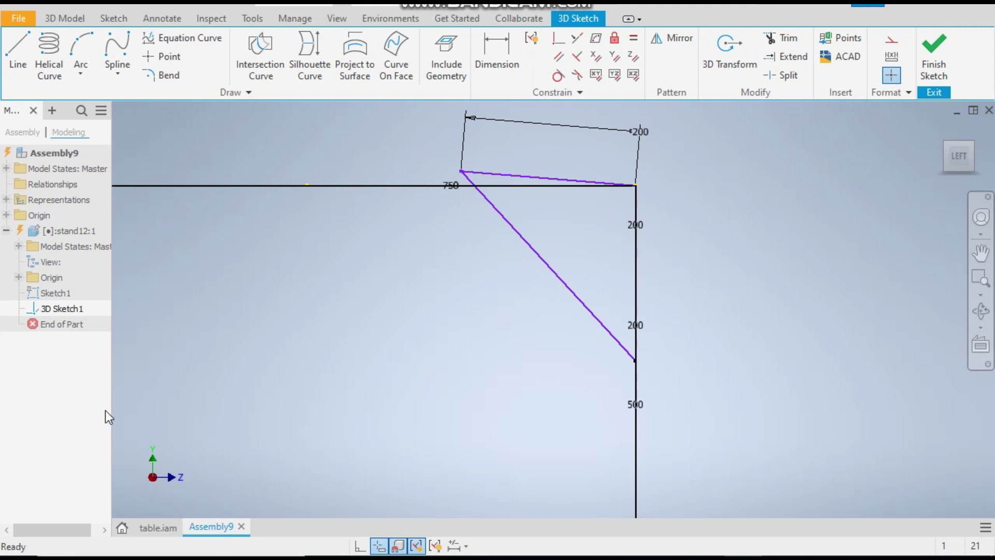
click(633, 57)
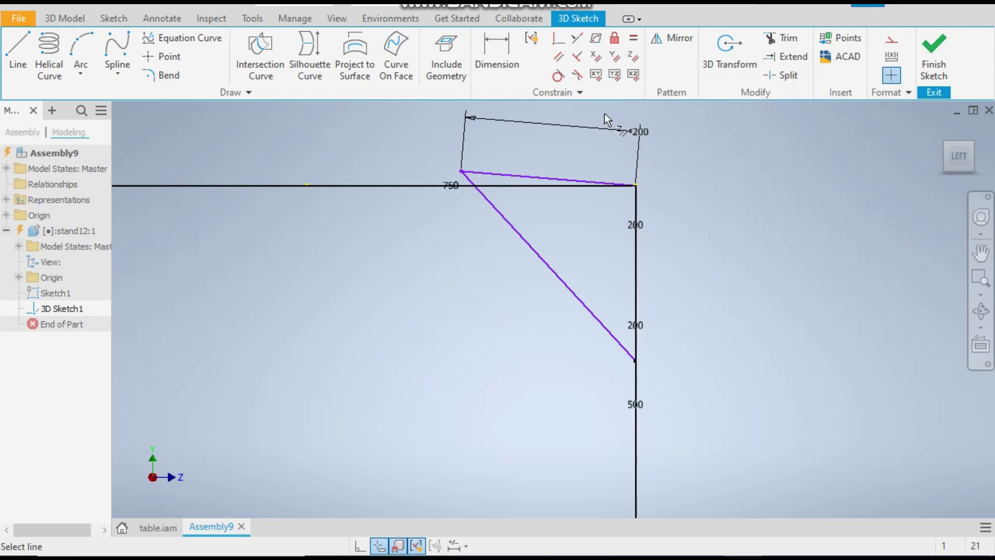
click(500, 172)
right_click(358, 173)
click(415, 167)
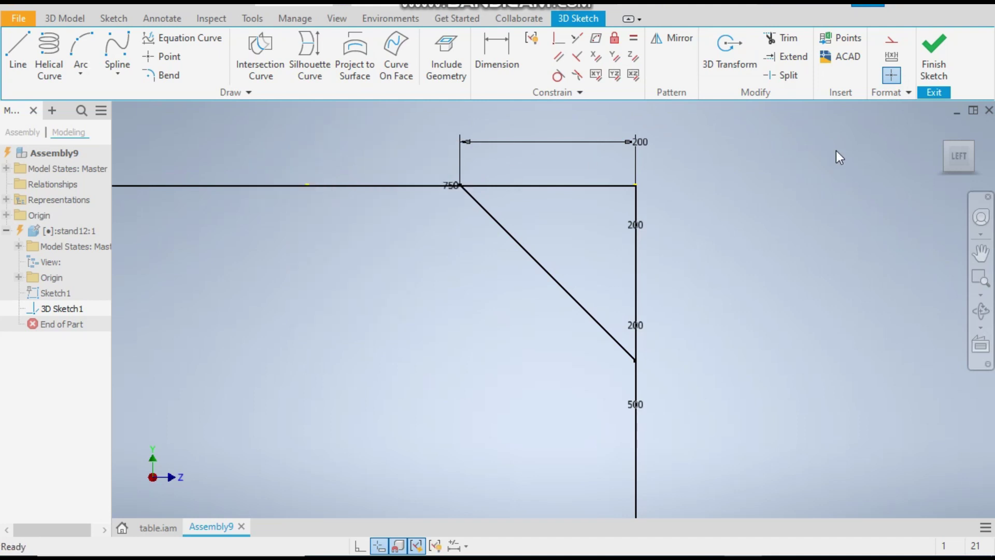
Step: Mirror the two diagonal brace lines at the front-left leg across the YZ plane of the stand12 part
mouse_move(965, 141)
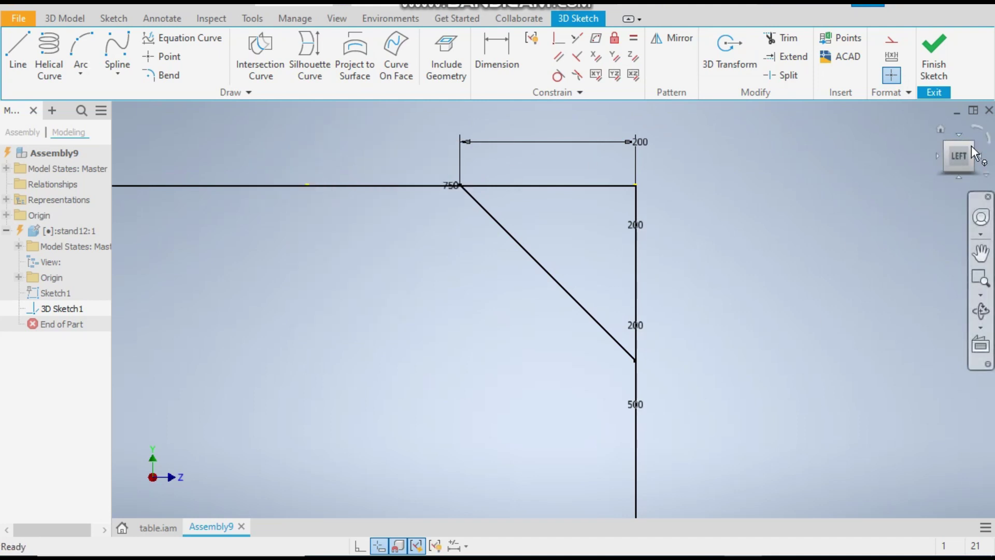
shift+middle_drag(828, 230, 549, 244)
scroll(549, 154, up, 2)
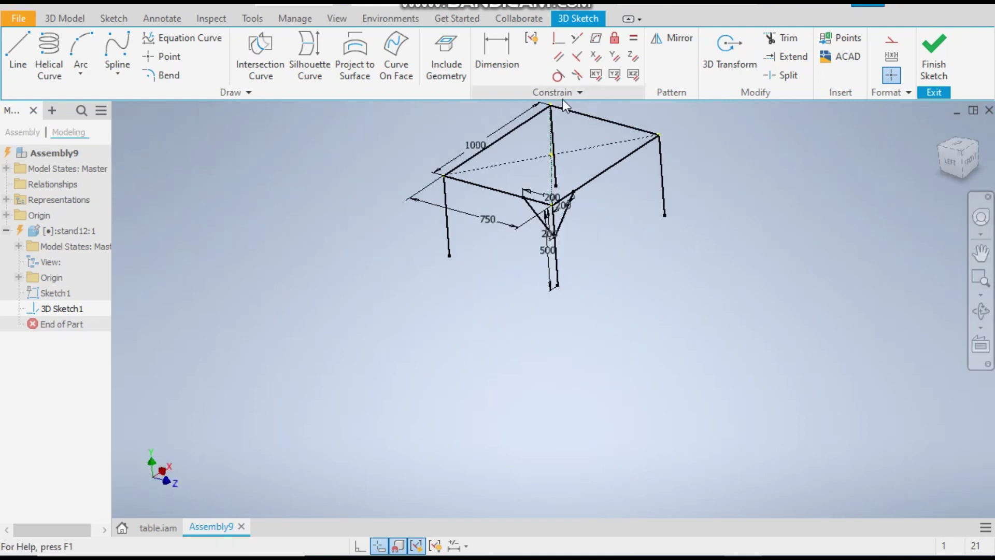
scroll(575, 109, up, 1)
scroll(593, 129, down, 3)
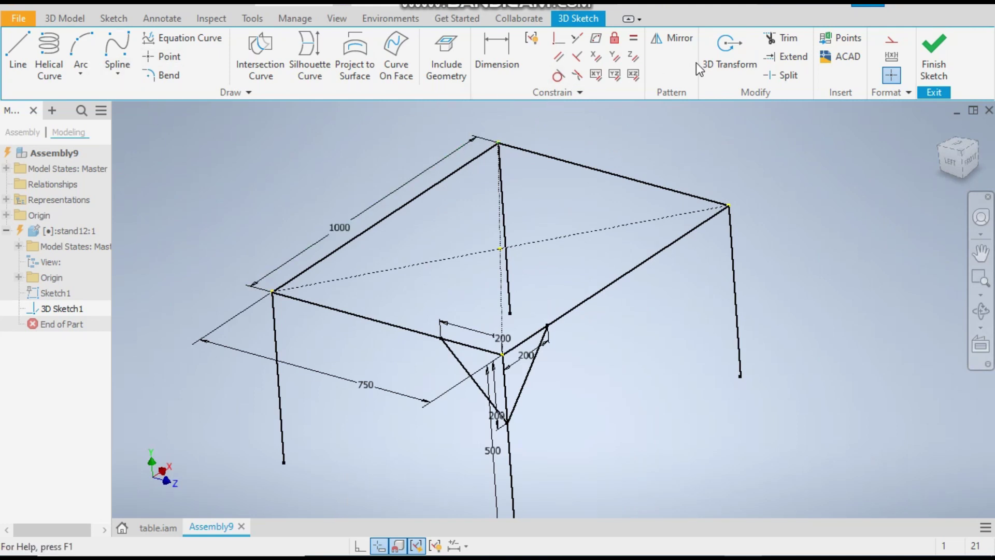
click(672, 38)
click(464, 365)
click(538, 360)
click(208, 144)
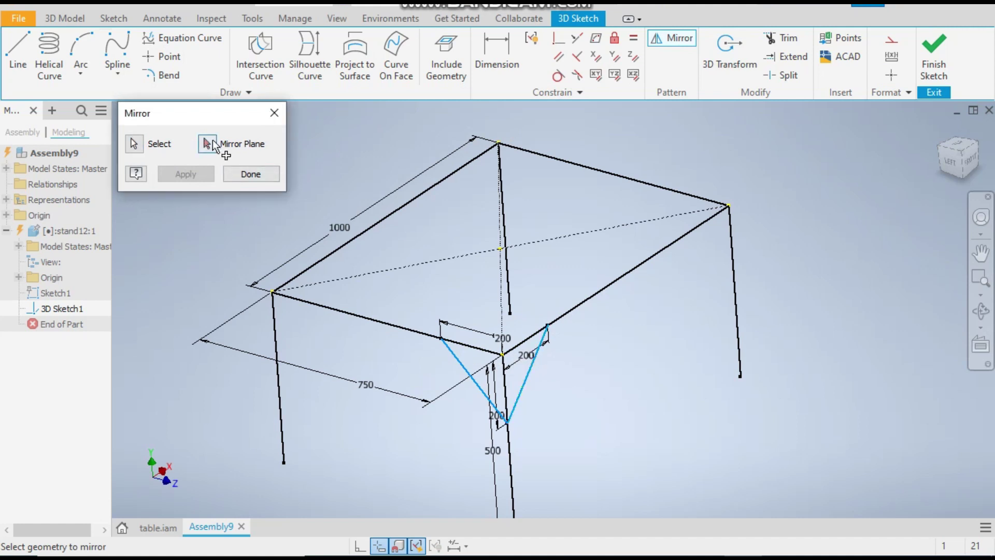
click(19, 278)
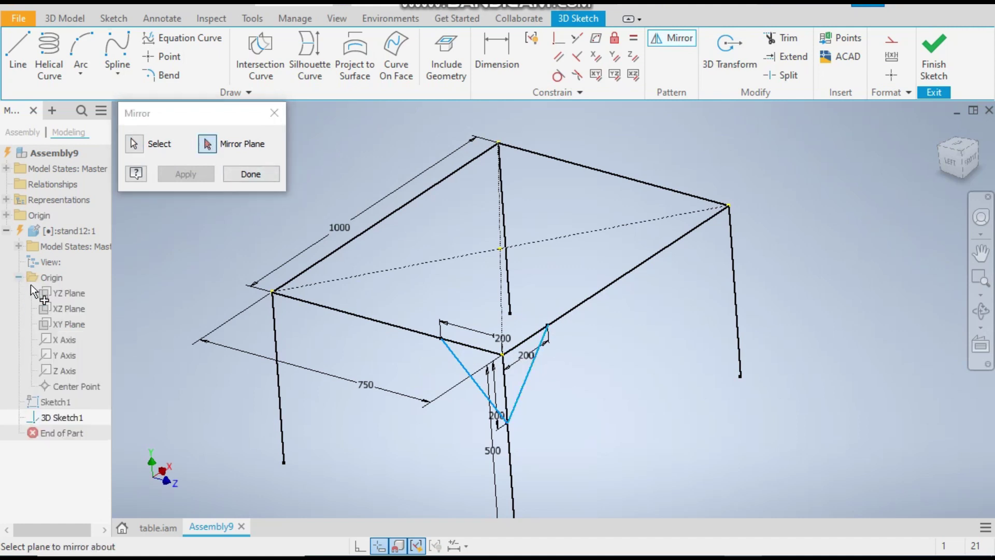
click(57, 293)
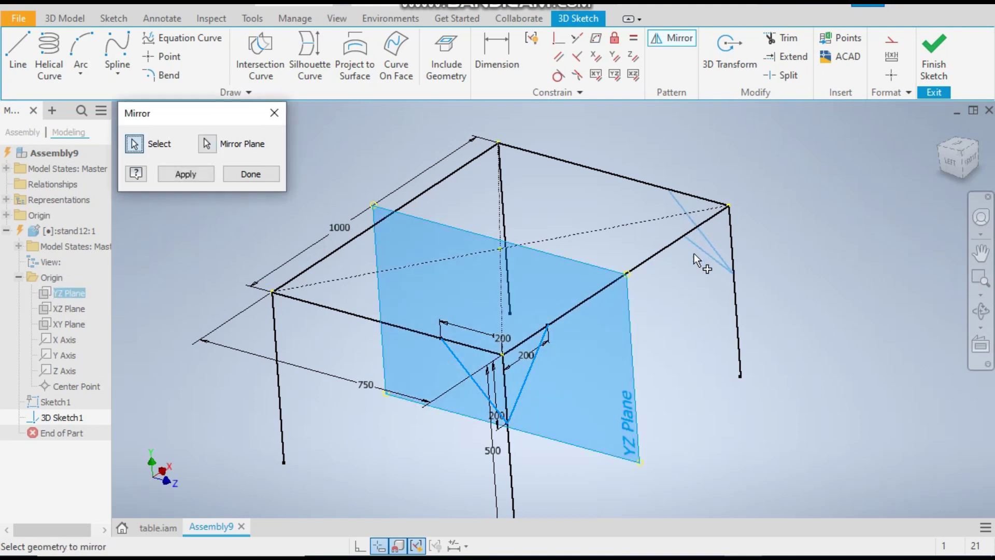
click(185, 175)
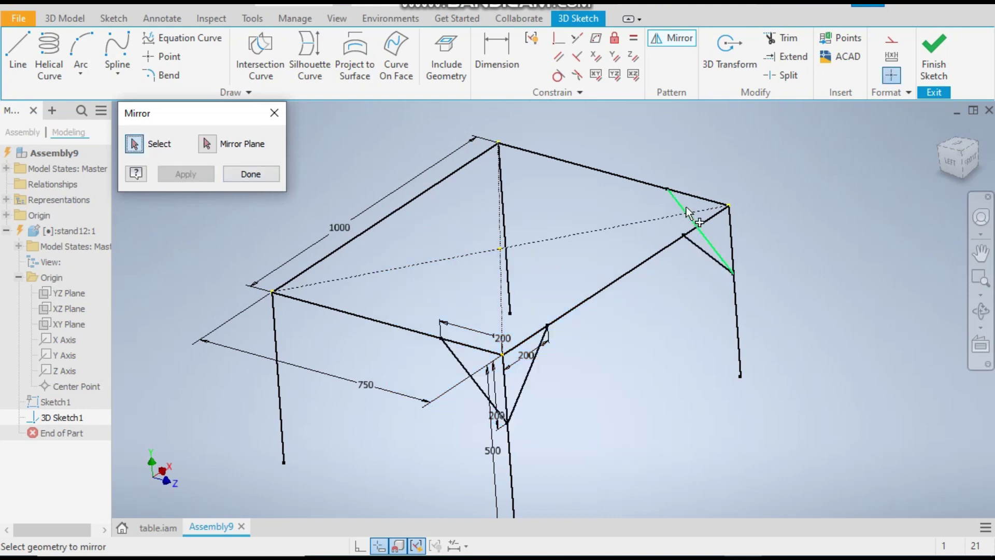
Step: Mirror all four front diagonal brace lines across the XY plane to the back legs and finish mirroring
click(693, 248)
click(533, 363)
click(476, 378)
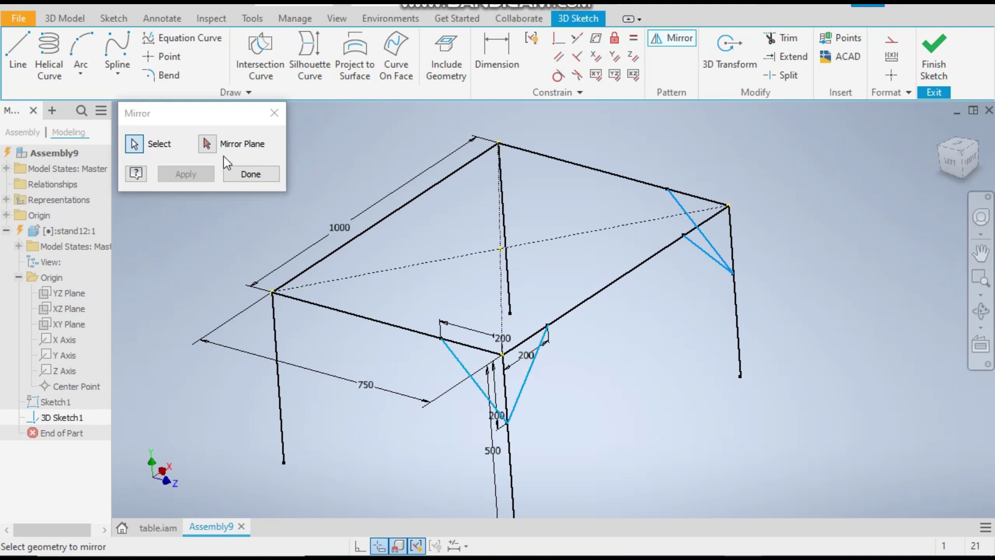
click(206, 144)
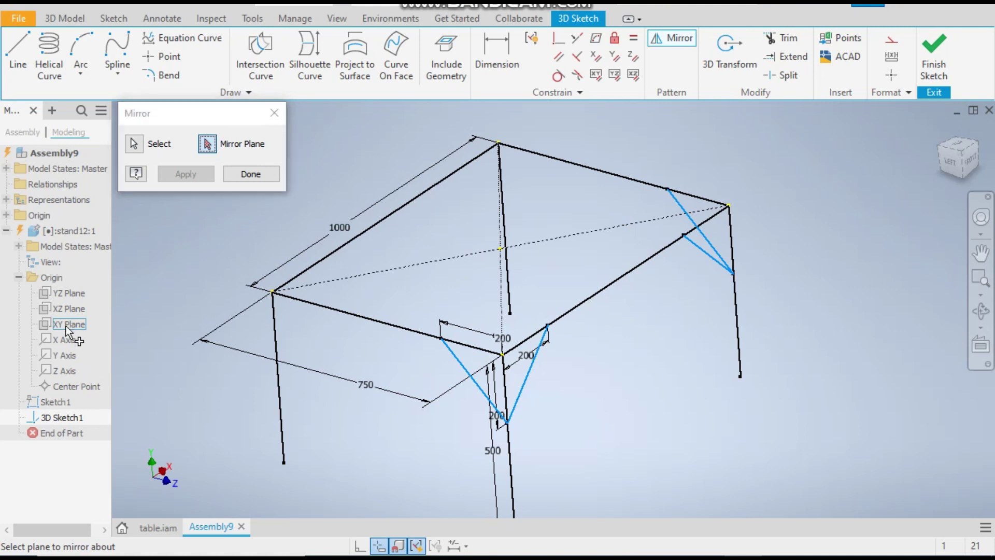
click(67, 326)
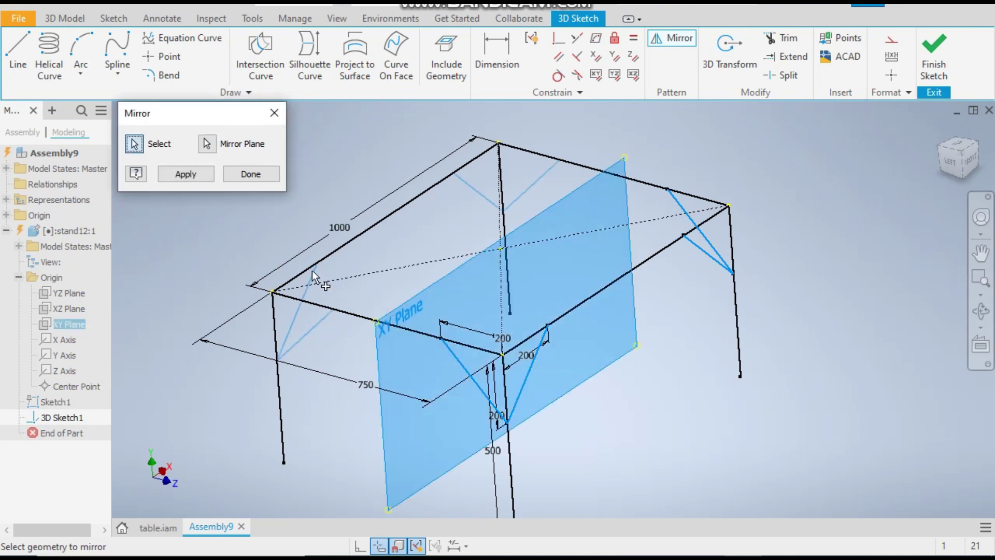
click(210, 178)
click(247, 175)
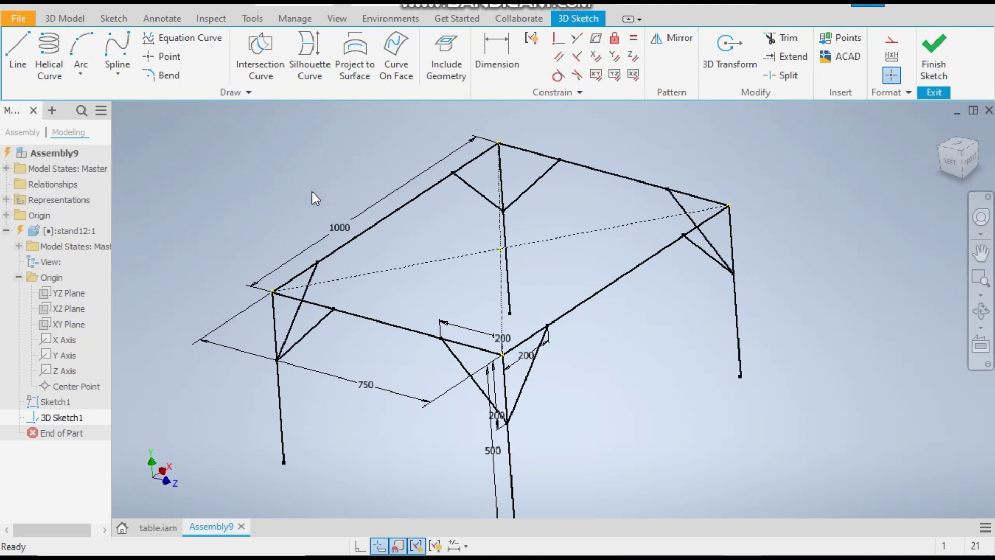
Step: Finish the 3D sketch and return from the stand12 part to the assembly
scroll(312, 192, down, 3)
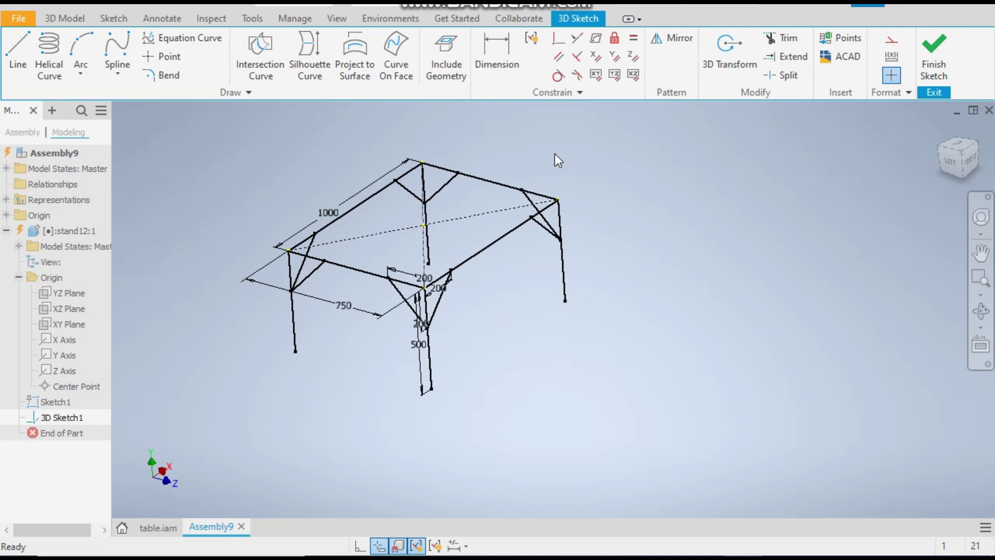
click(936, 52)
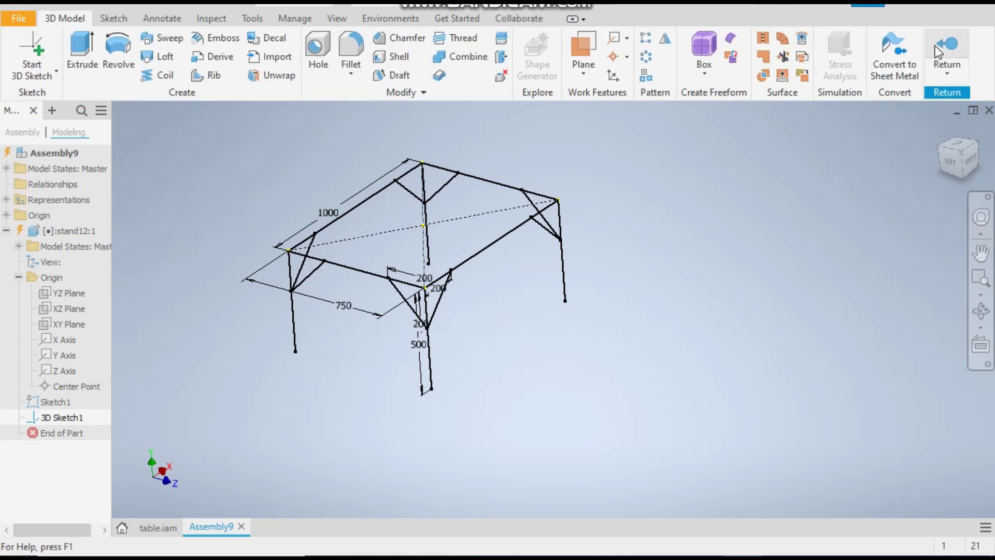
click(948, 47)
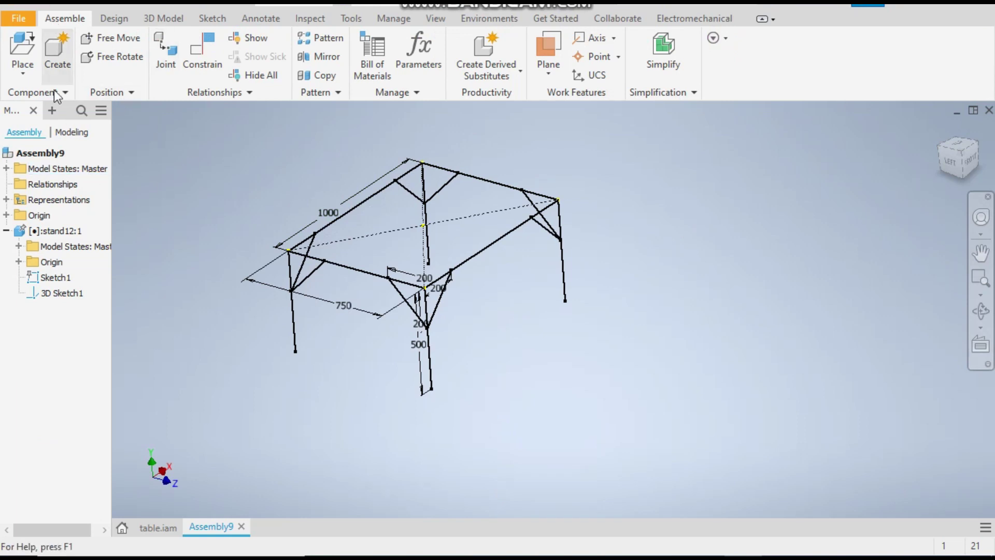
scroll(230, 288, up, 2)
scroll(421, 294, down, 2)
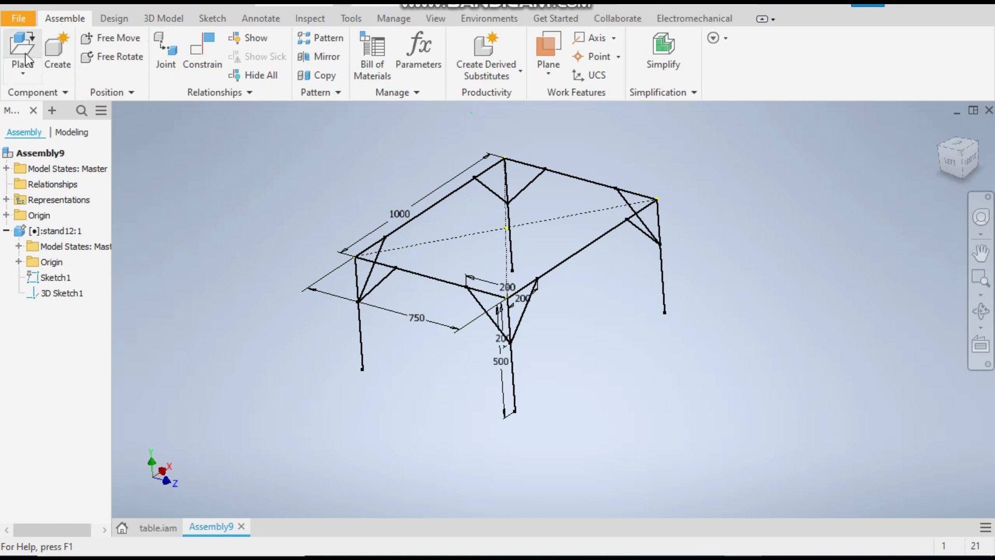
Step: Start Insert Frame and save the assembly as Assembly9 in the stand12 folder together with its dependent part
click(113, 21)
click(115, 50)
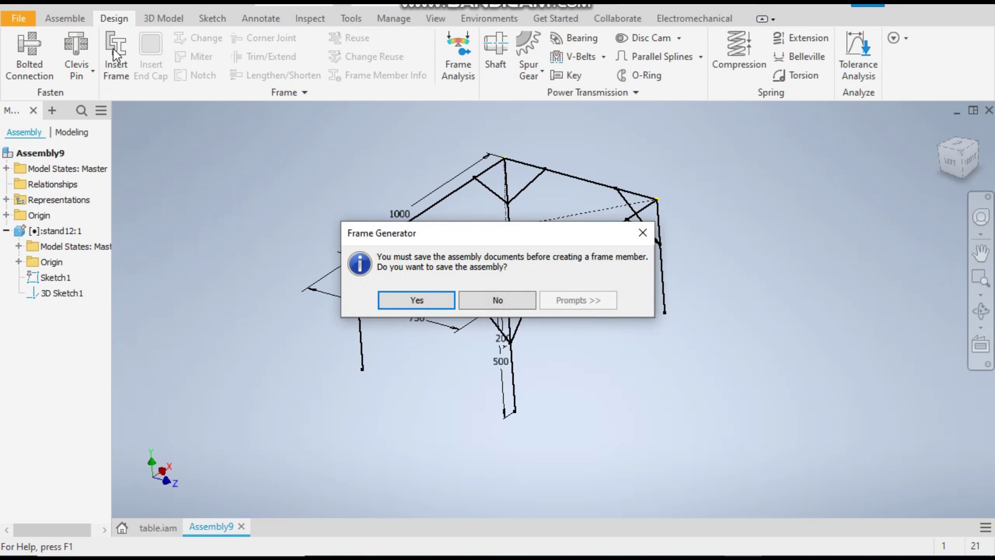
click(410, 300)
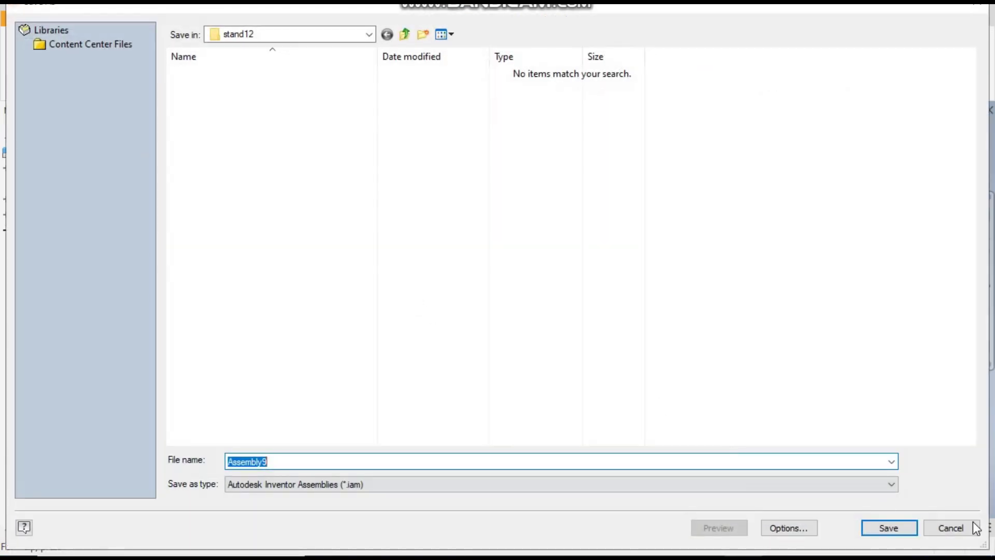
click(886, 528)
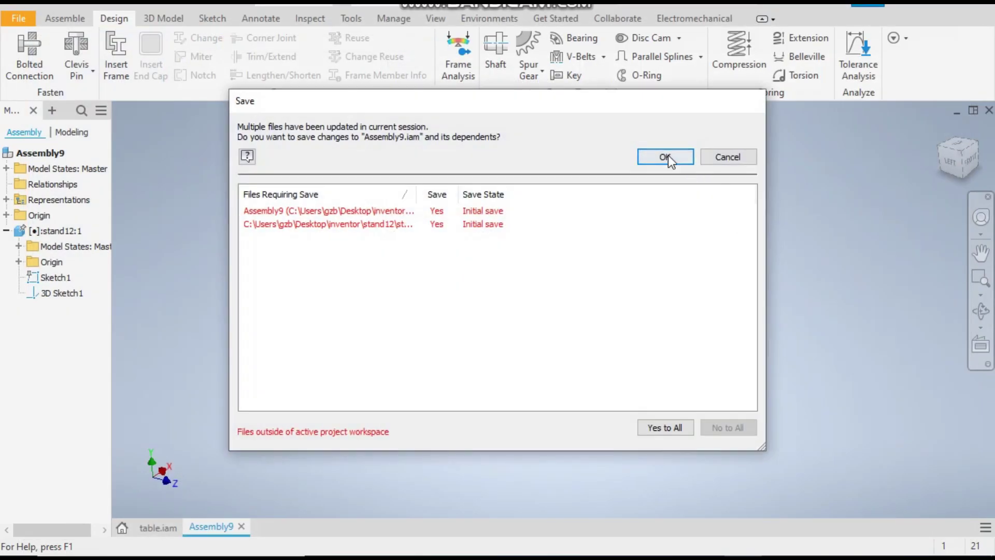
click(665, 157)
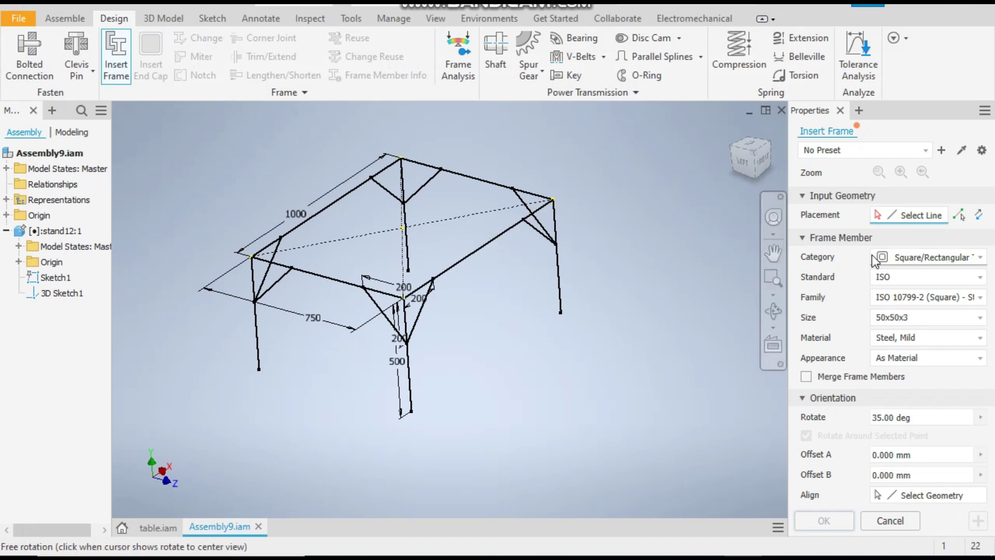
Step: Place a 50x50x3 square tube on the left 750 mm top line, rotated 0 degrees and anchored at the profile's top-left corner
click(905, 318)
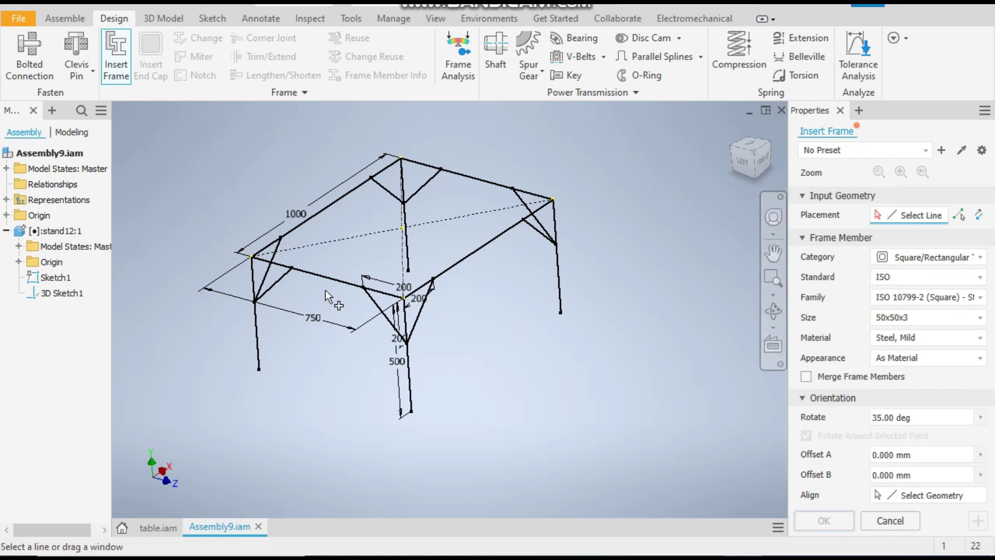
scroll(332, 283, down, 5)
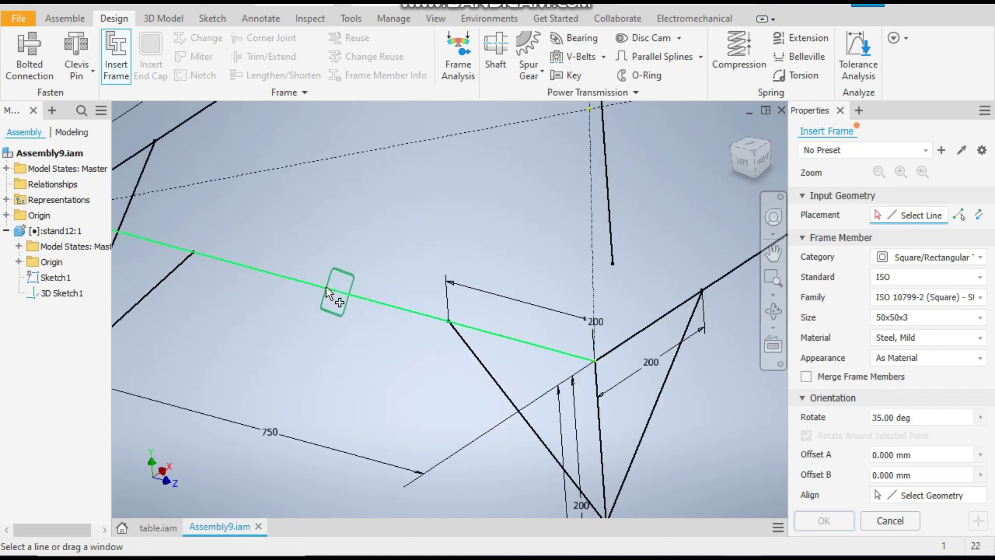
click(327, 289)
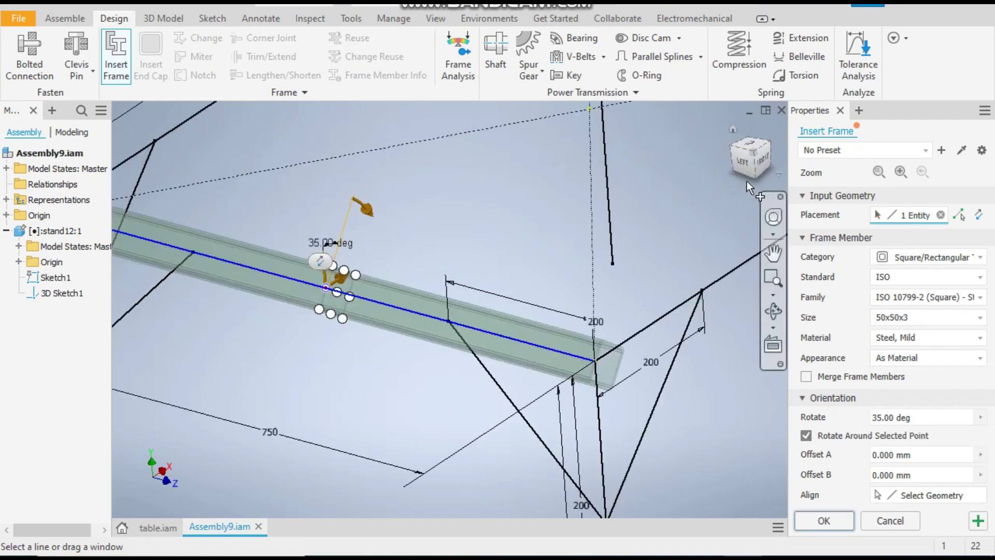
click(760, 163)
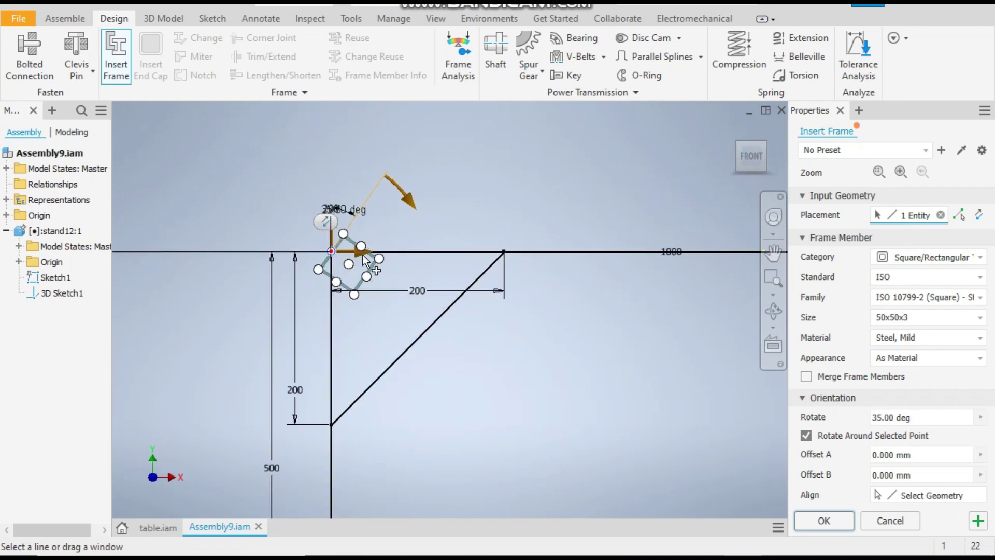
drag(406, 197, 343, 183)
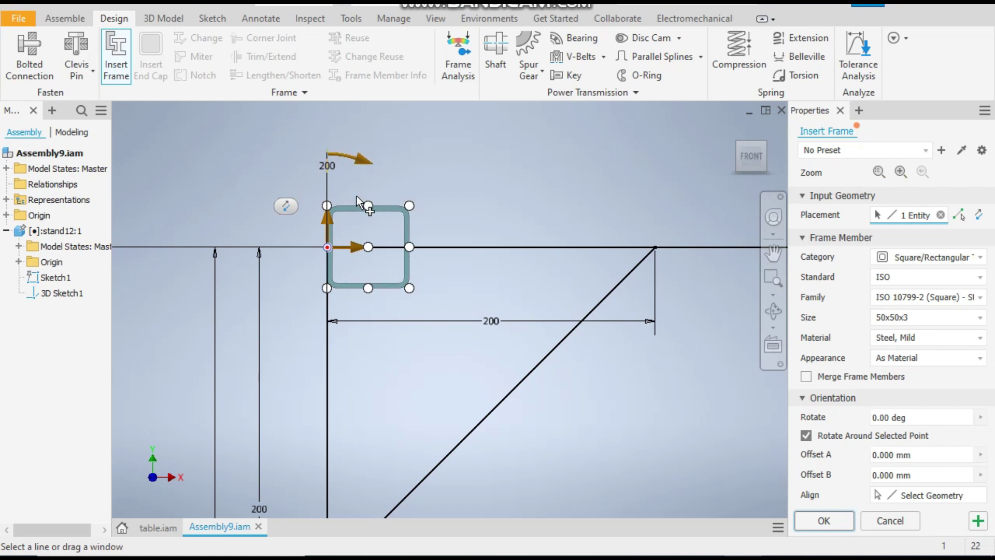
click(327, 206)
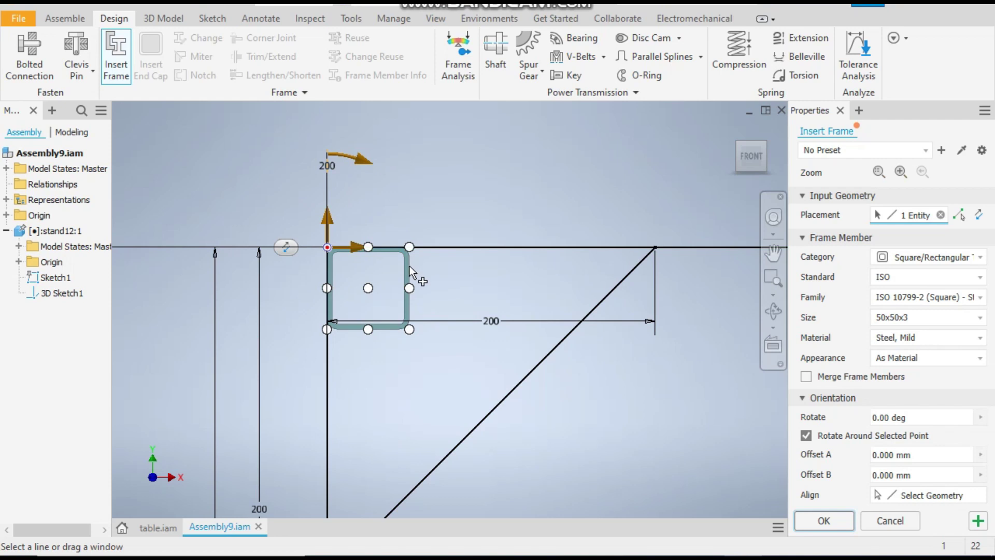
Step: Add the back, right and front top lines of the skeleton to the frame member selection
mouse_move(412, 277)
shift+middle_down()
mouse_move(427, 306)
mouse_move(325, 278)
shift+middle_up()
scroll(325, 279, down, 3)
scroll(379, 239, up, 5)
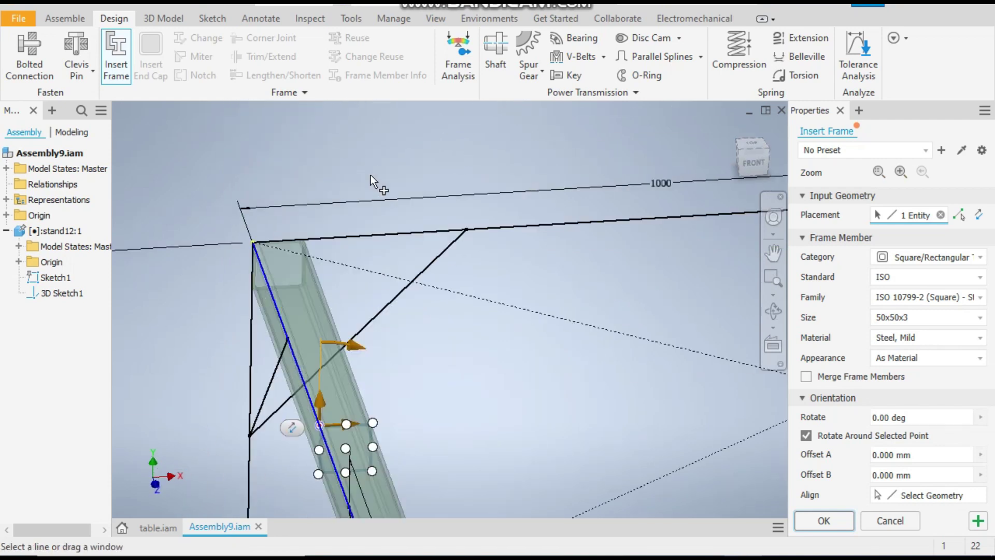
click(378, 235)
scroll(378, 239, down, 3)
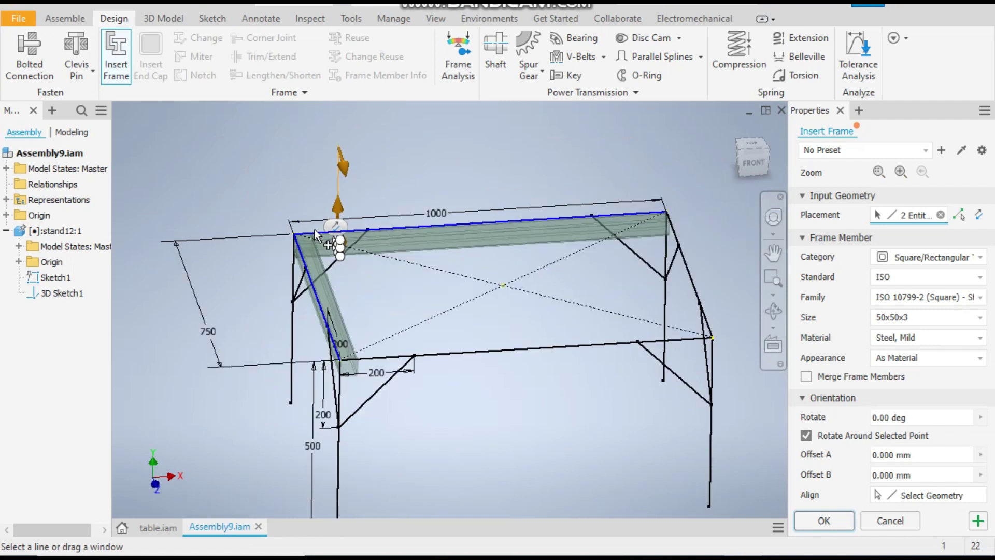
click(692, 285)
click(527, 344)
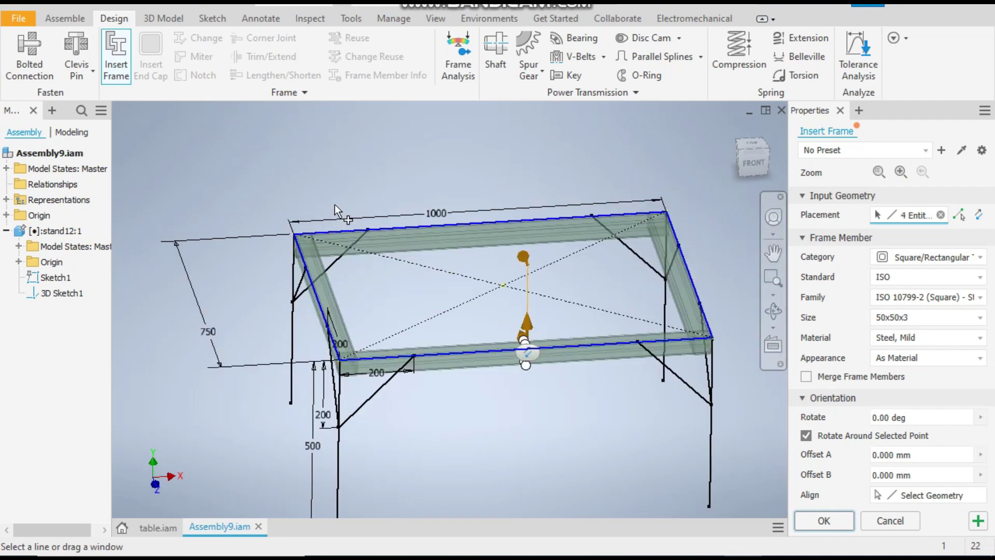
Step: Create the four top frame members with the proposed file names and finish inserting frame members
scroll(375, 260, down, 4)
scroll(375, 258, up, 5)
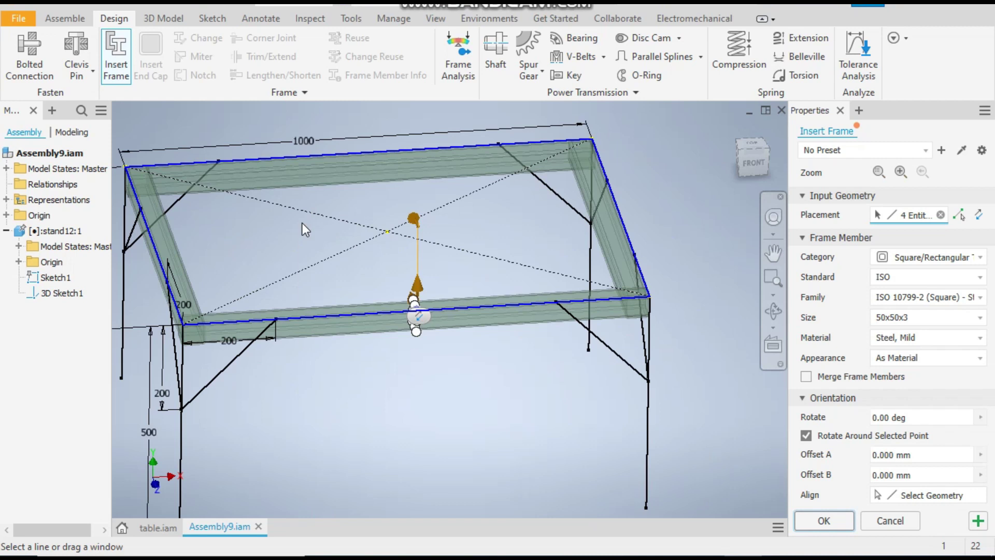
right_click(303, 223)
click(329, 231)
click(274, 309)
click(518, 387)
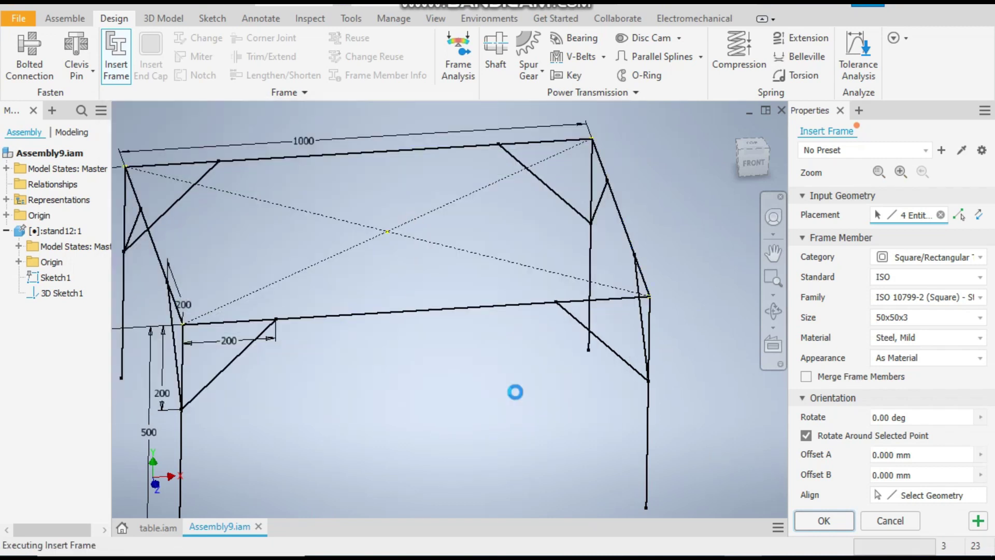
click(282, 206)
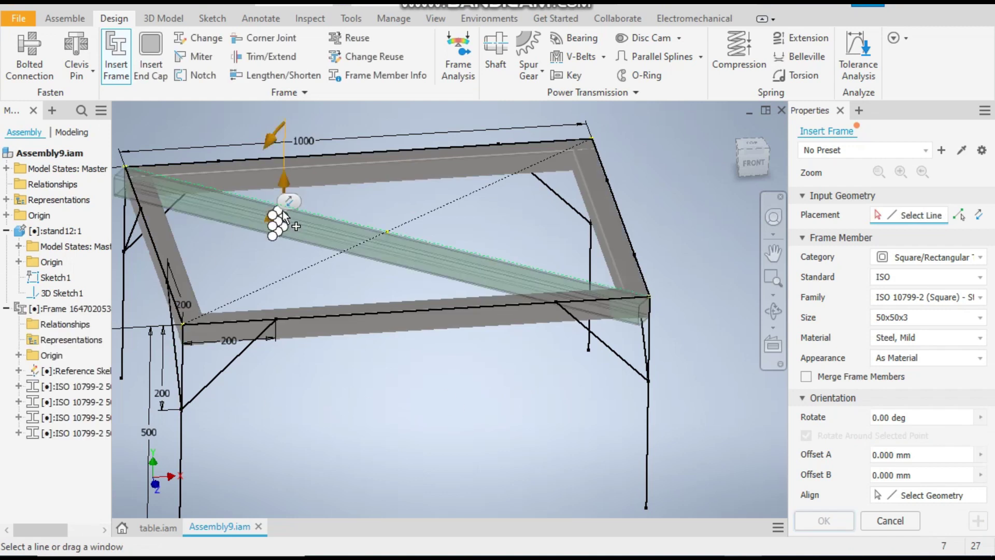
key(Escape)
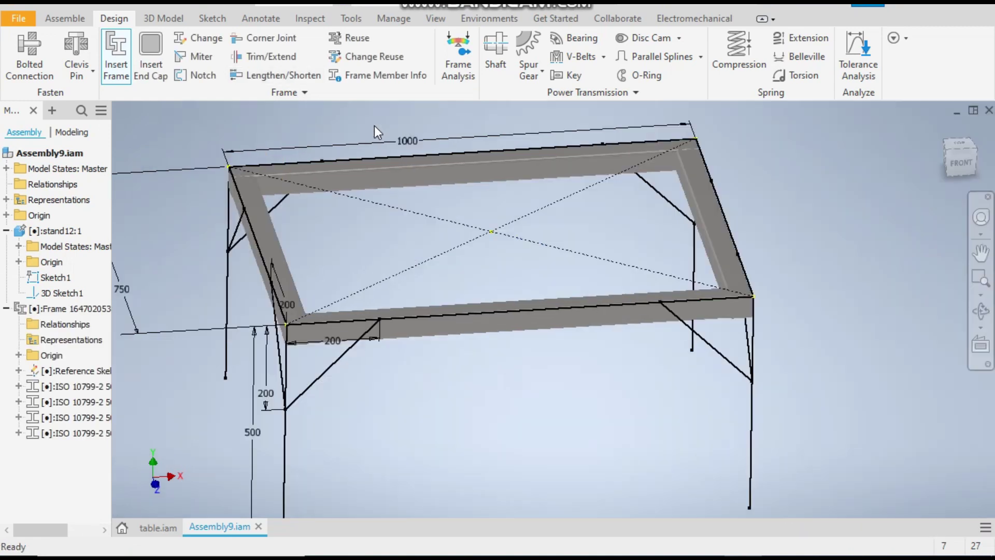
Step: Set the visual style to Shaded with Edges
scroll(321, 140, down, 2)
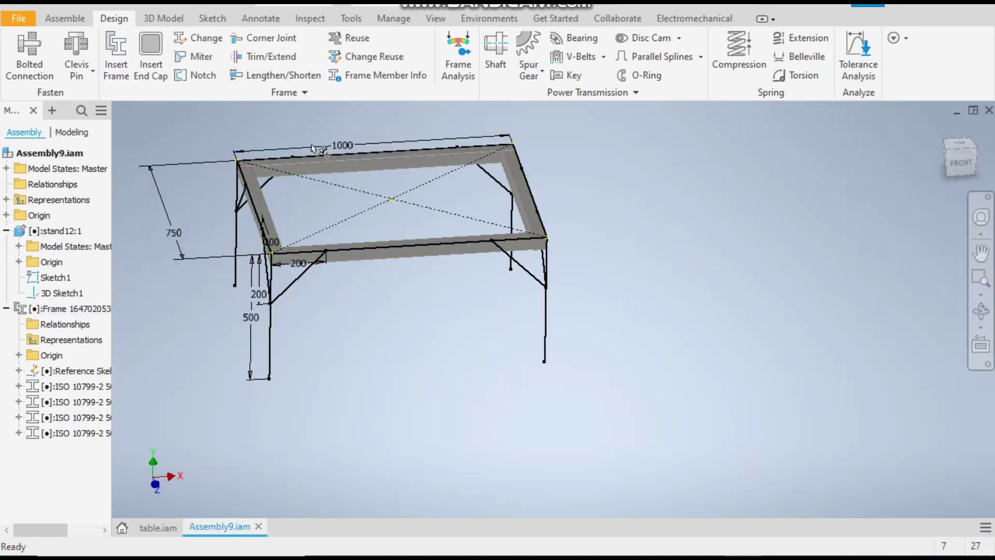
scroll(312, 146, up, 3)
click(441, 18)
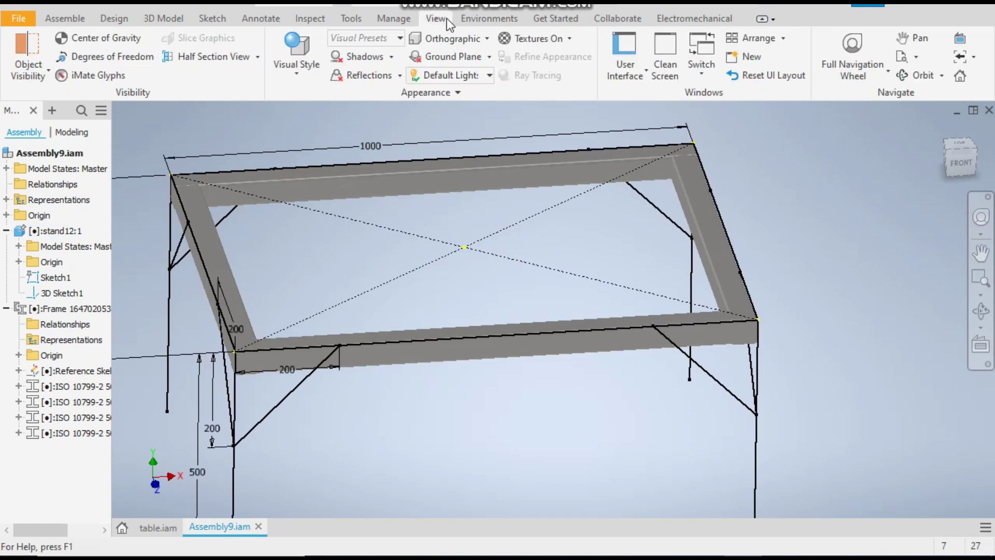
click(294, 77)
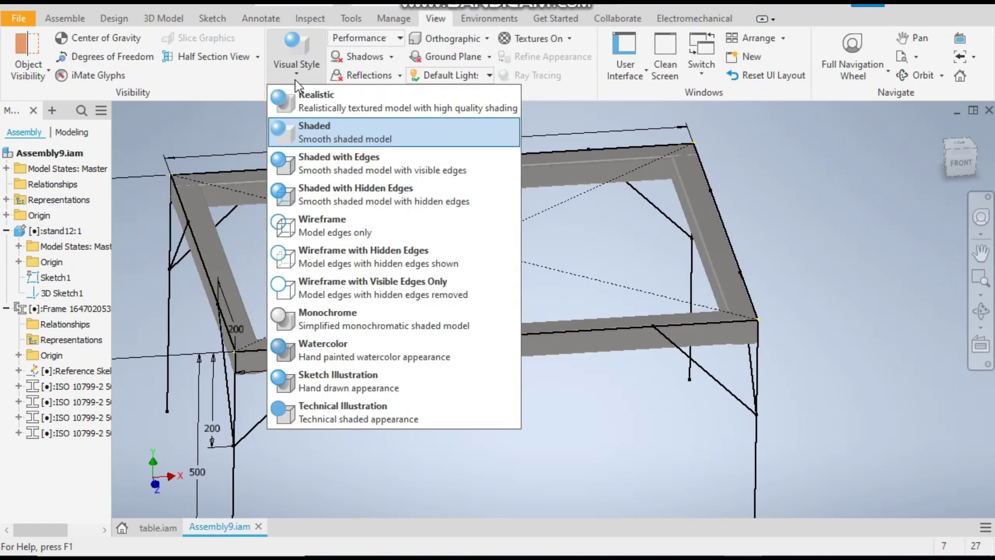
click(337, 164)
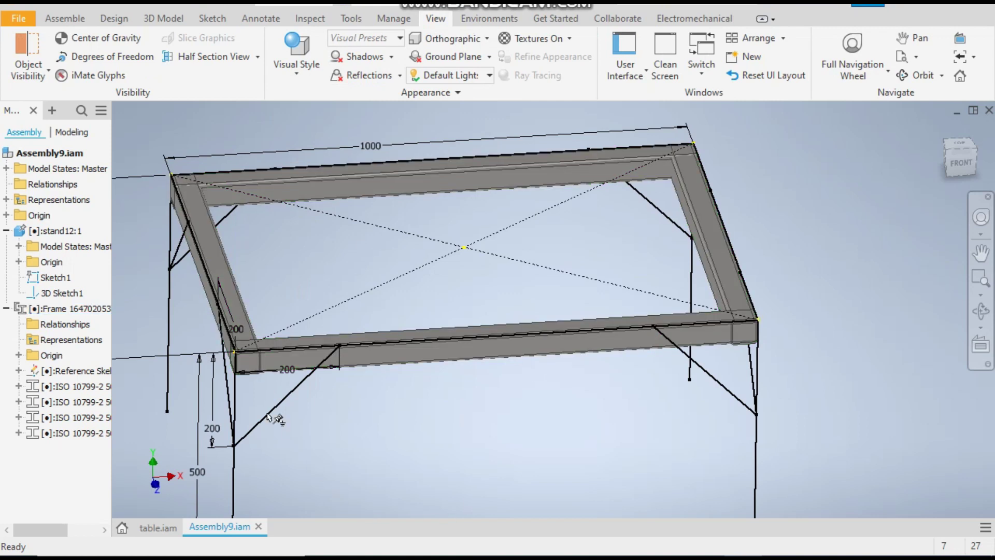
Step: Miter the back and left top members at the back-left corner with a 0 mm gap
scroll(266, 288, down, 5)
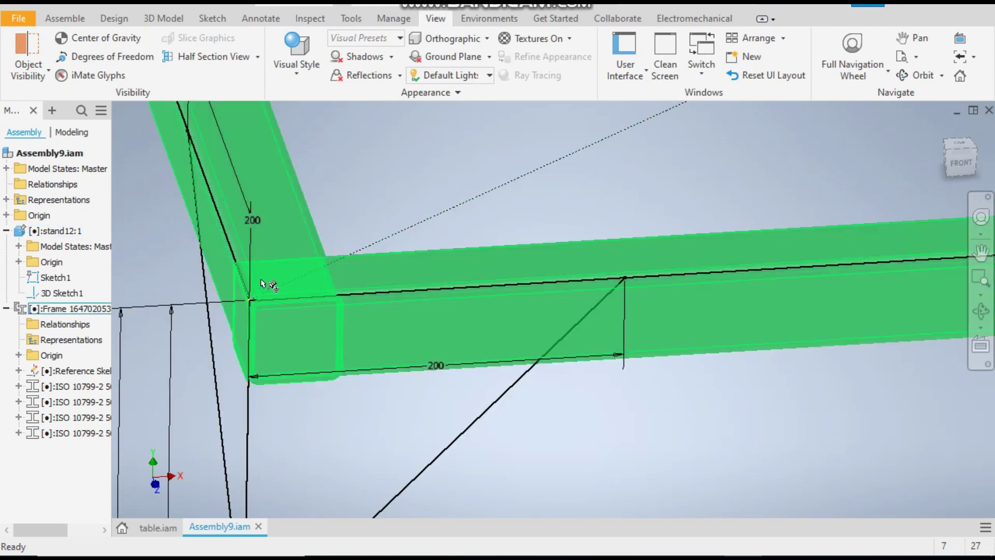
scroll(319, 399, up, 5)
scroll(368, 409, down, 3)
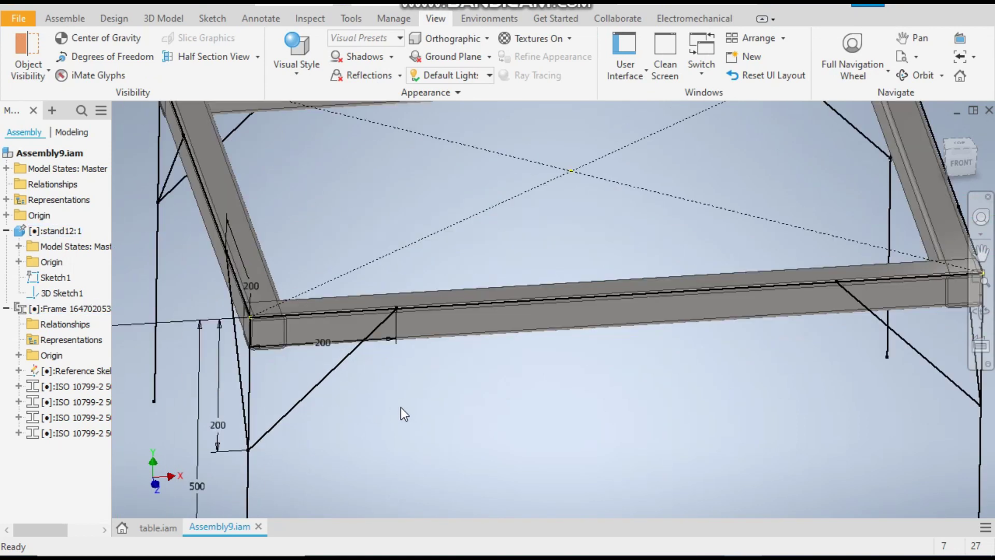
scroll(424, 405, up, 3)
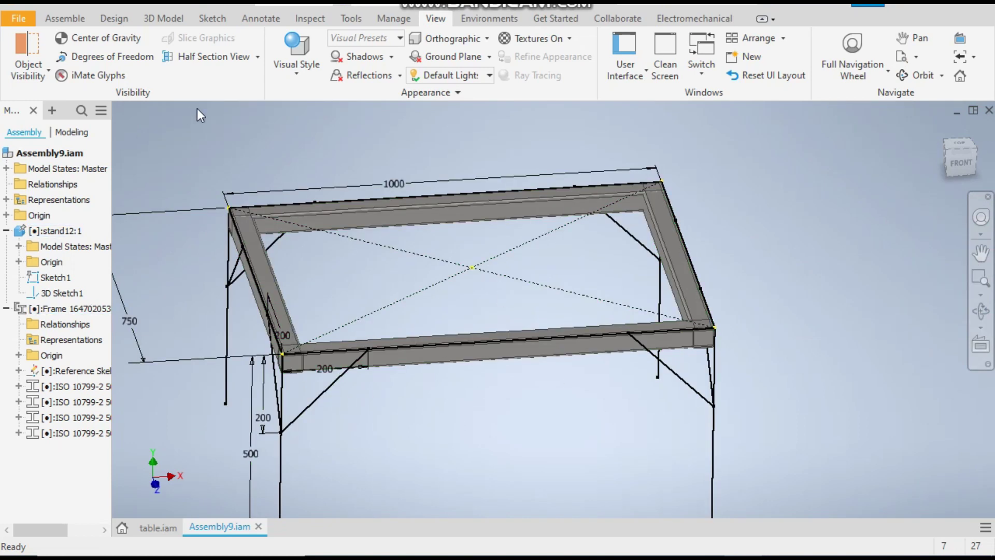
click(113, 17)
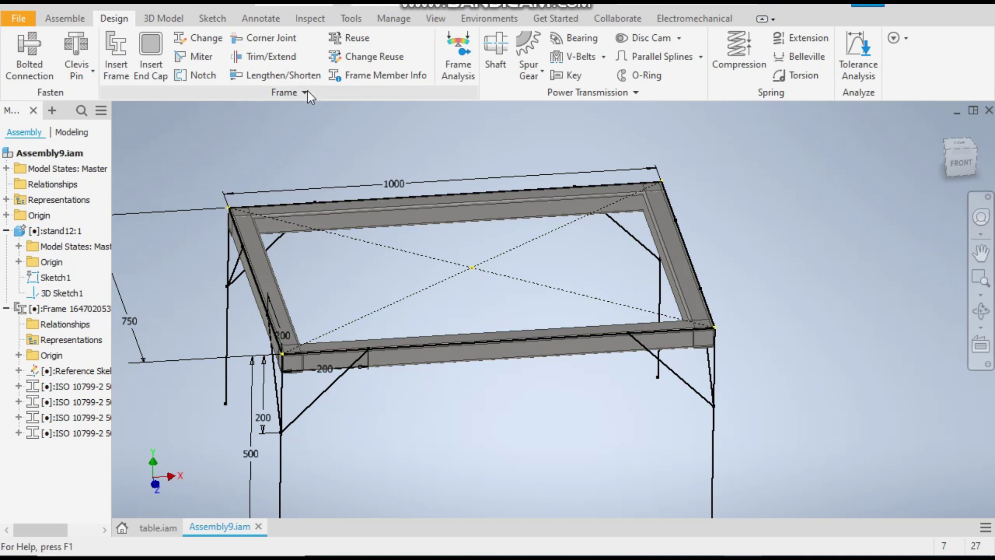
click(197, 57)
click(304, 214)
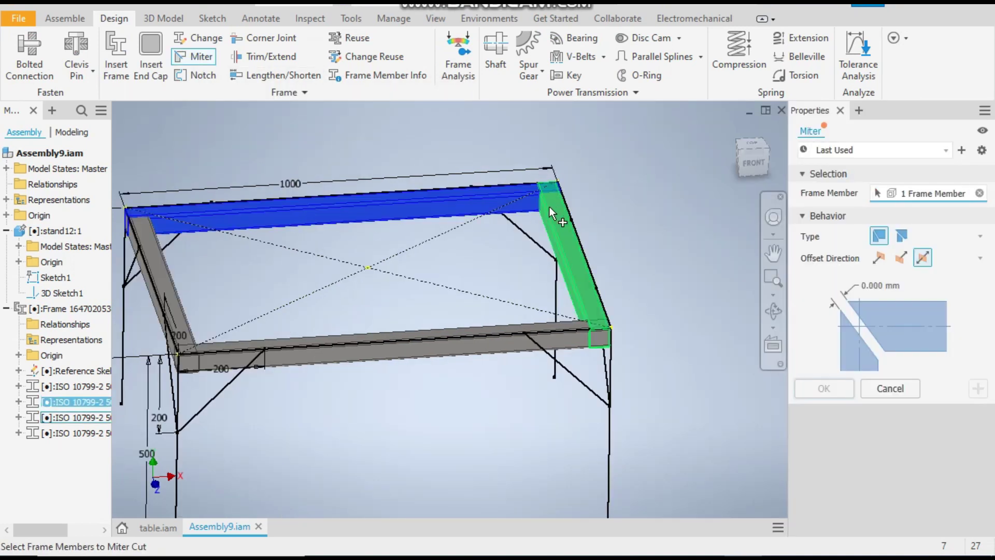
scroll(416, 241, down, 2)
scroll(292, 236, up, 3)
click(244, 240)
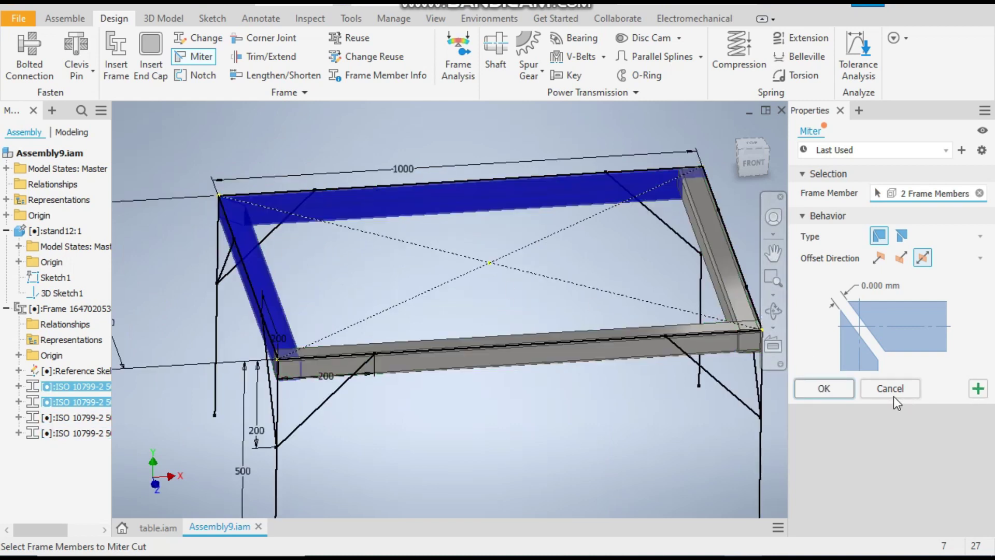
click(840, 395)
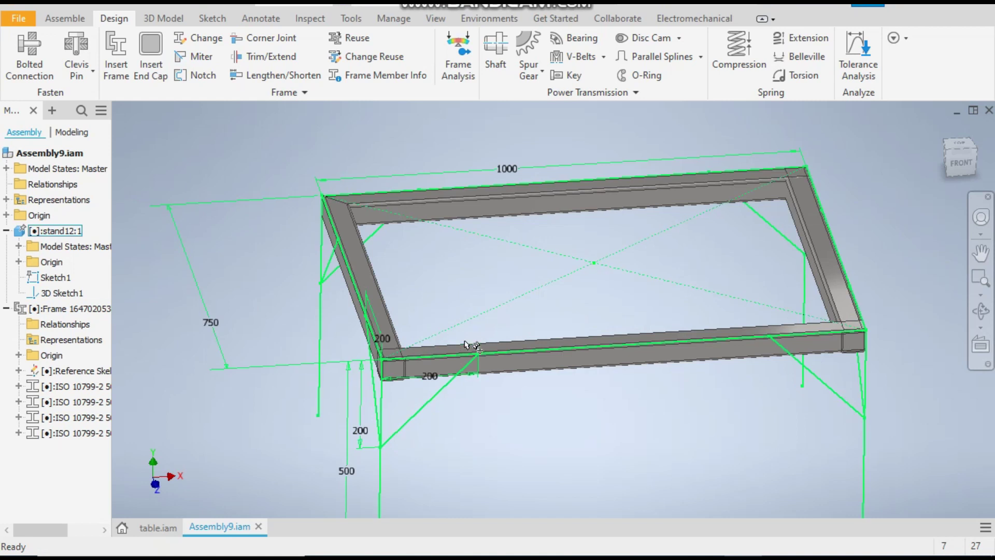
Step: Miter the front and left top members where they meet at the front-left corner
key(Return)
click(483, 357)
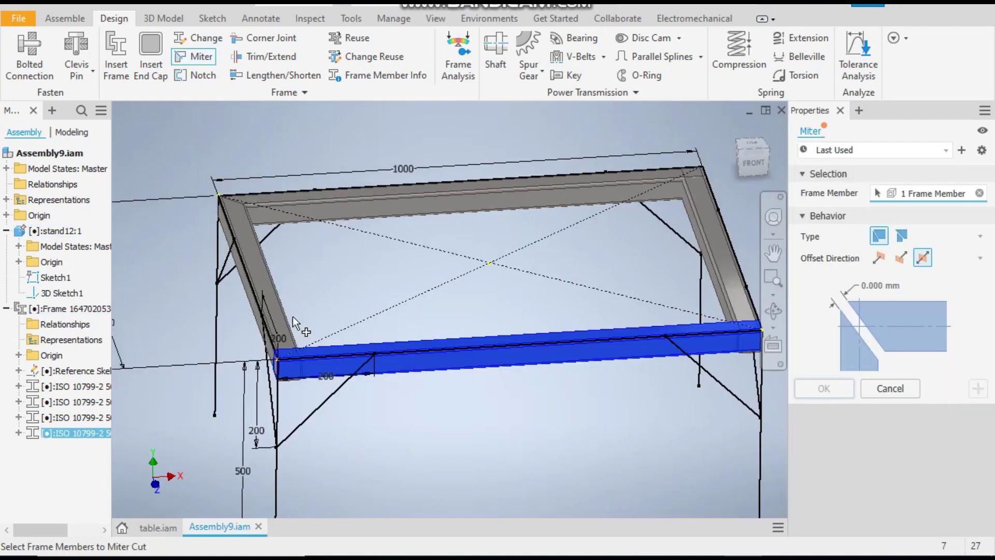
click(278, 311)
click(827, 388)
click(850, 363)
Step: Miter the right and front top members at the front-right corner of the frame
scroll(709, 337, up, 3)
scroll(709, 337, down, 5)
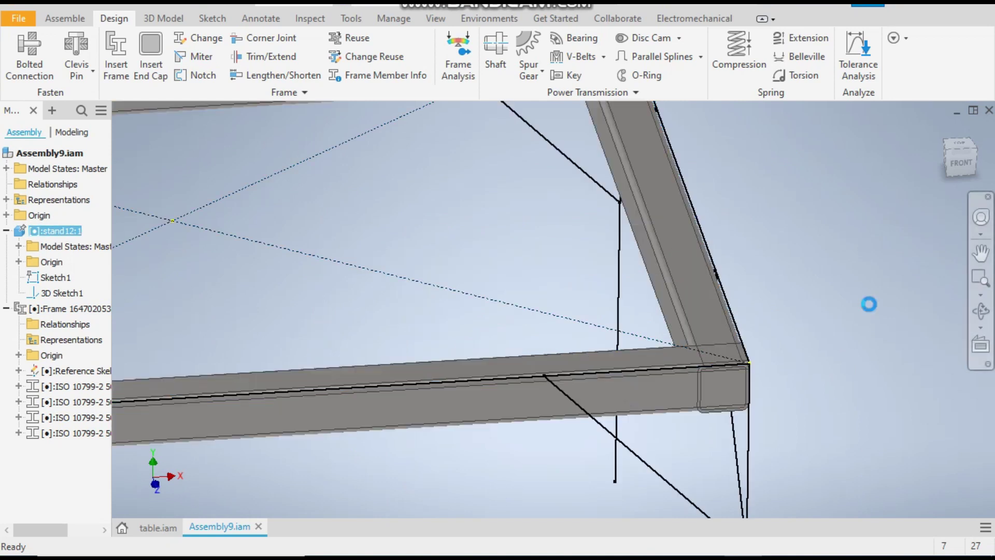
key(Return)
click(579, 287)
click(499, 363)
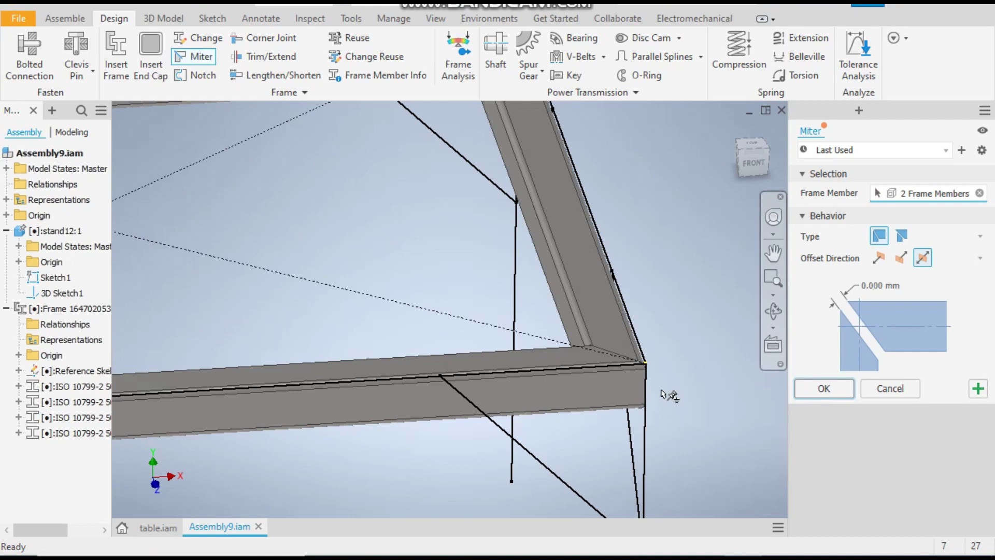
key(Return)
Step: Miter the back and right top members at the back-right corner of the frame
scroll(746, 359, down, 5)
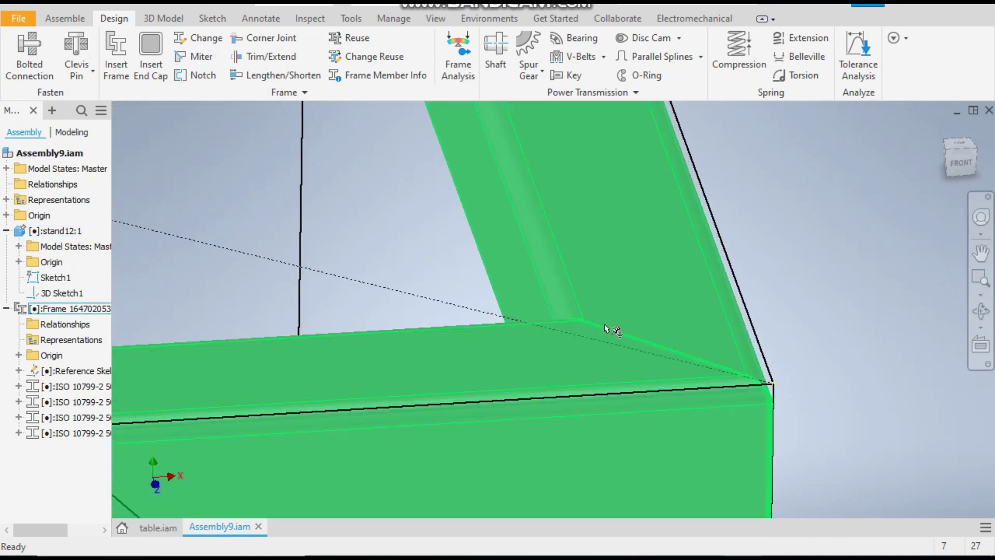
scroll(744, 384, up, 8)
scroll(595, 276, down, 6)
scroll(568, 286, down, 2)
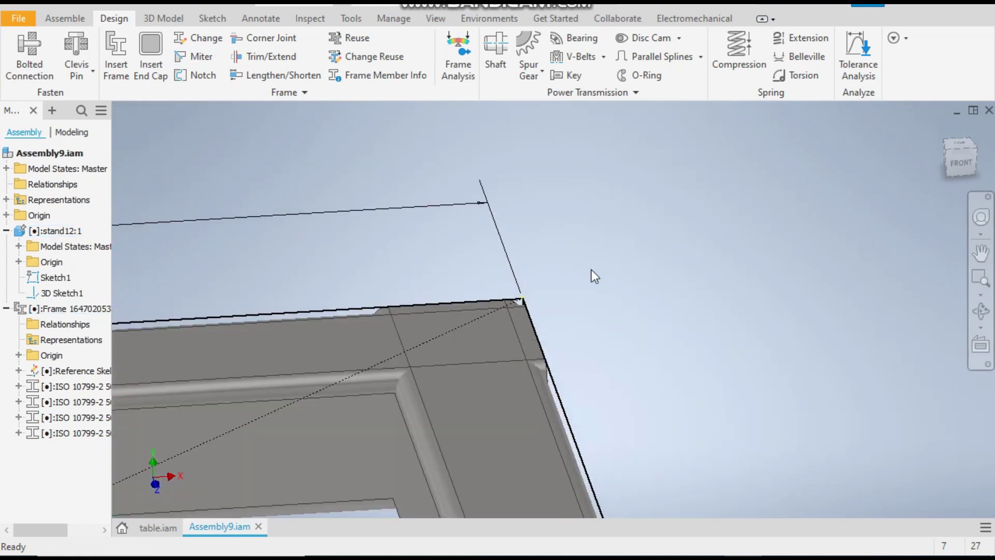
key(Return)
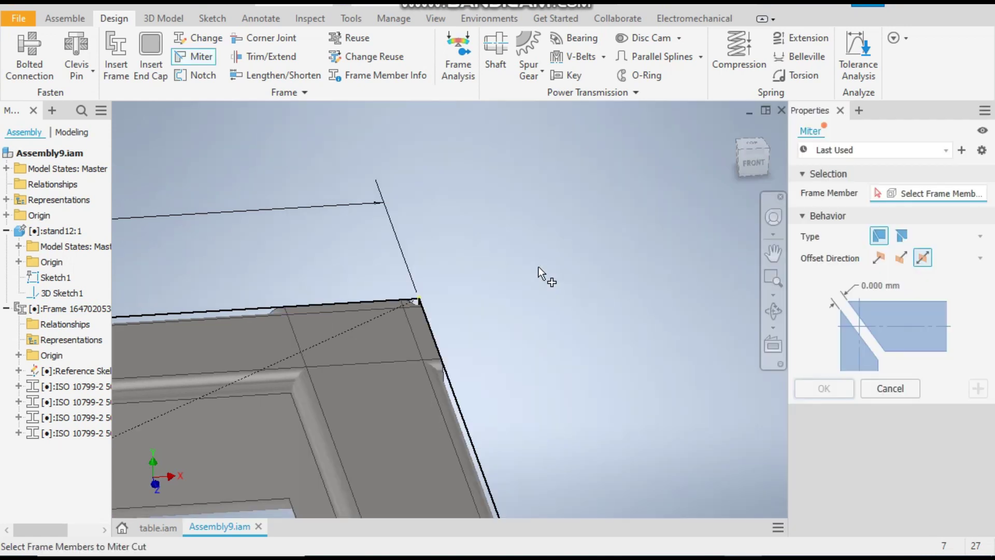
scroll(539, 267, up, 2)
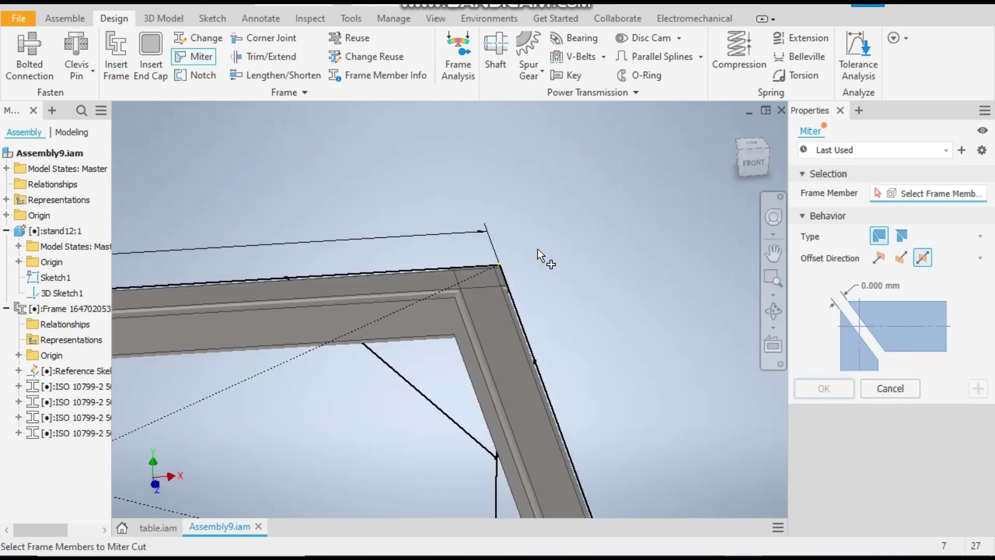
click(446, 311)
click(477, 318)
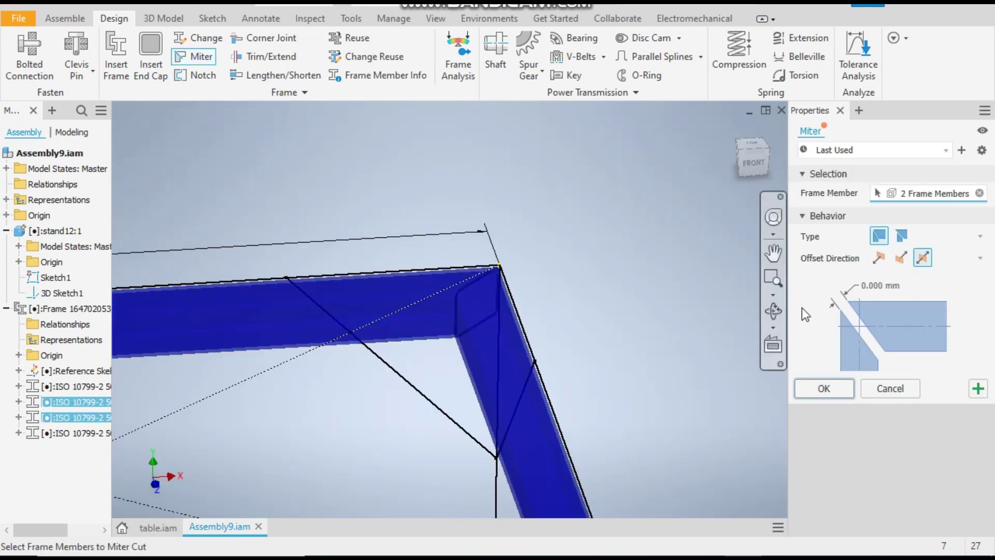
click(824, 389)
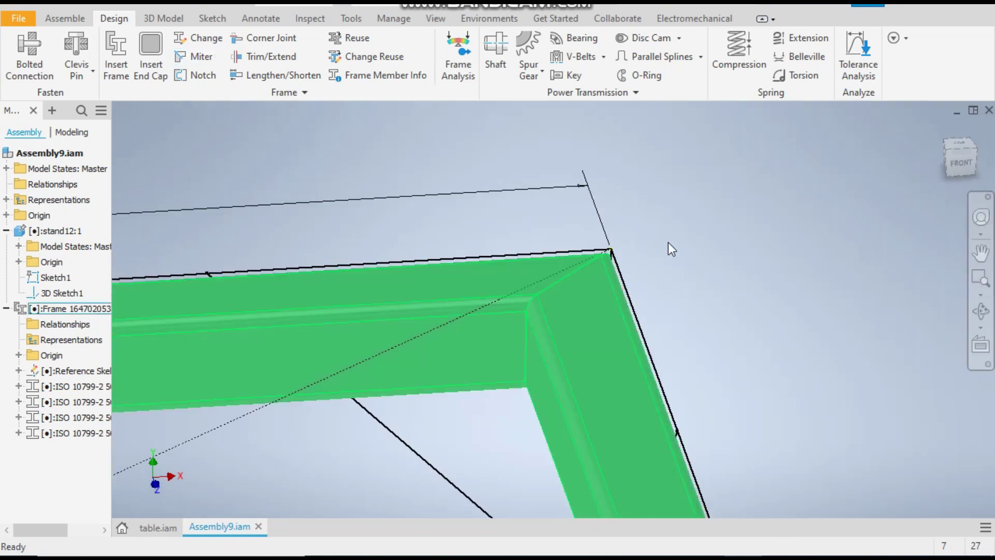
Step: Start a 50x50x3 square tube on the front-left leg line, anchoring its section so the tube sits inside the frame corner
scroll(643, 244, up, 5)
scroll(449, 421, down, 3)
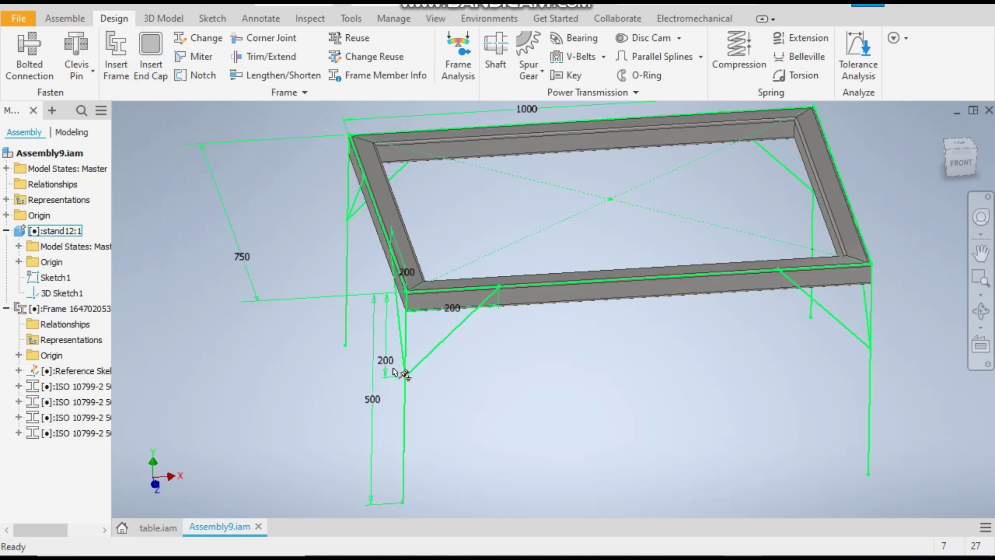
click(120, 56)
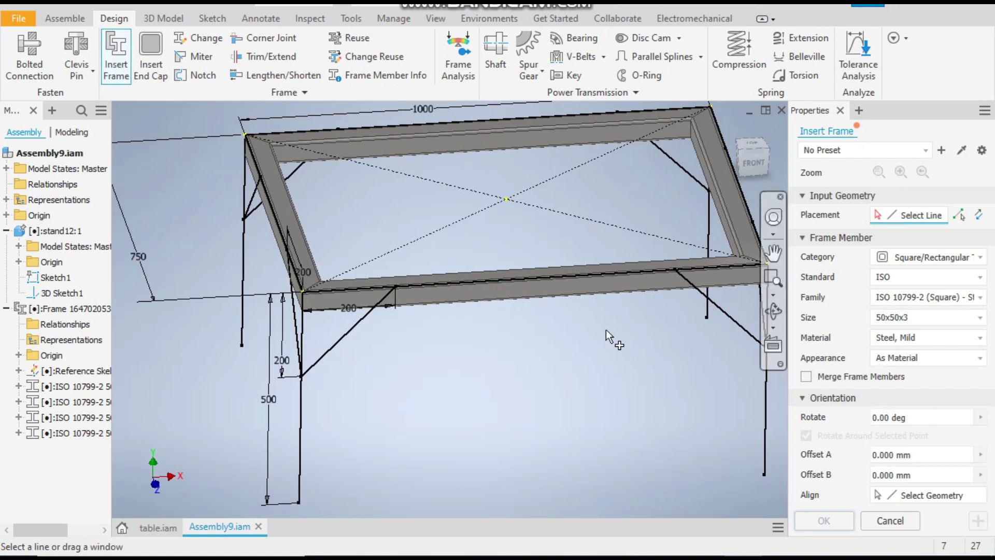
click(301, 421)
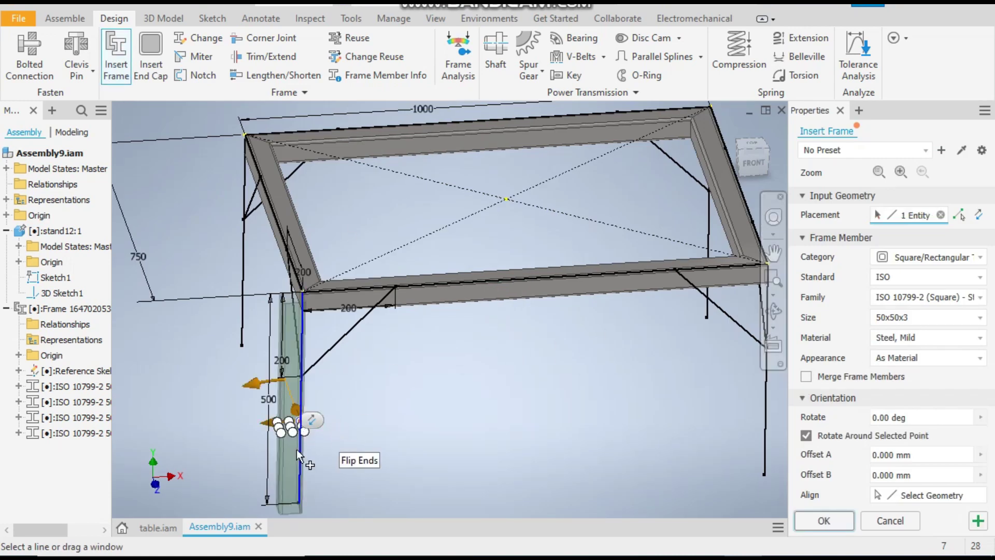
click(751, 146)
scroll(363, 414, up, 5)
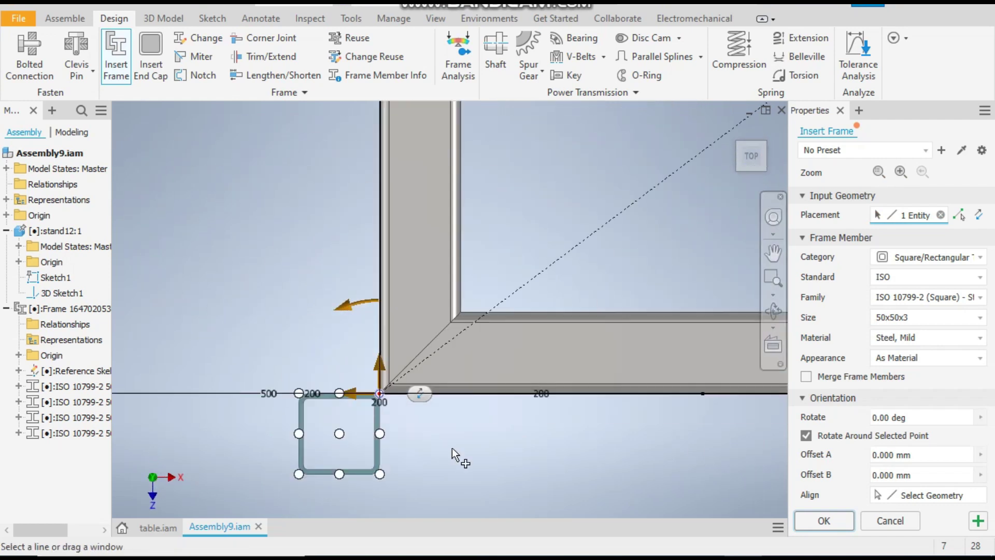
click(298, 474)
Step: Add the back-left leg line to the selection and insert the 50x50x3 square tubes for both left legs
scroll(333, 404, down, 5)
scroll(692, 397, up, 5)
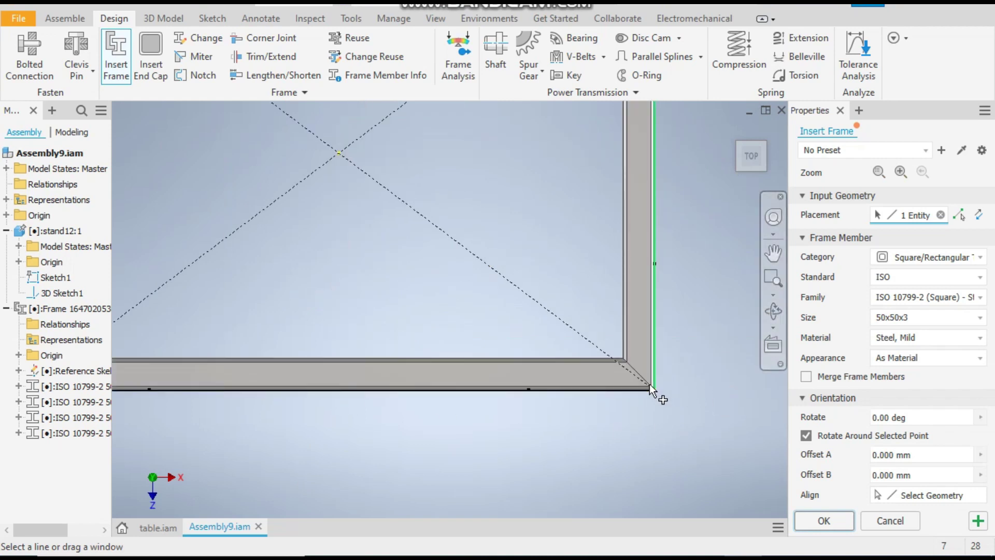
scroll(649, 386, up, 2)
shift+middle_drag(636, 489, 642, 456)
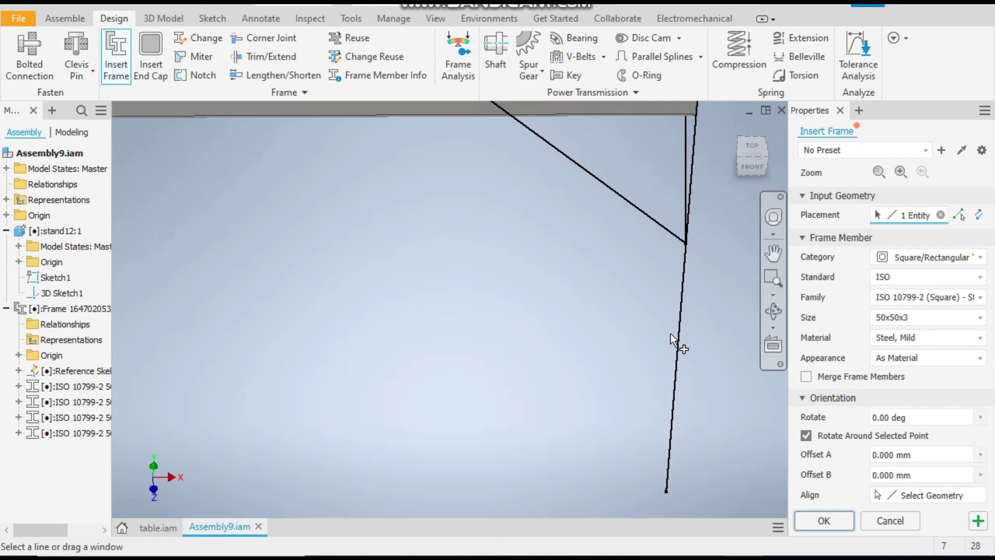
scroll(595, 348, down, 4)
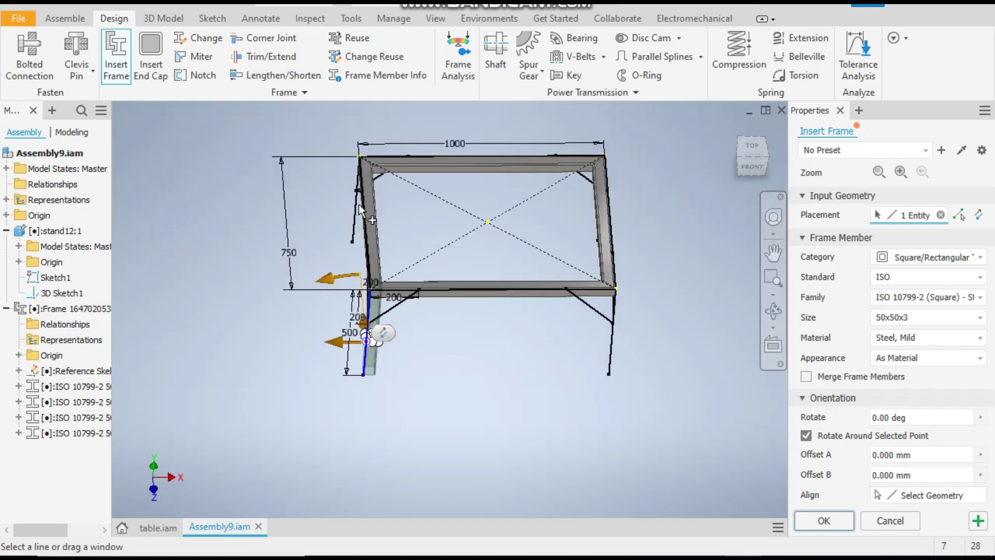
scroll(353, 196, up, 3)
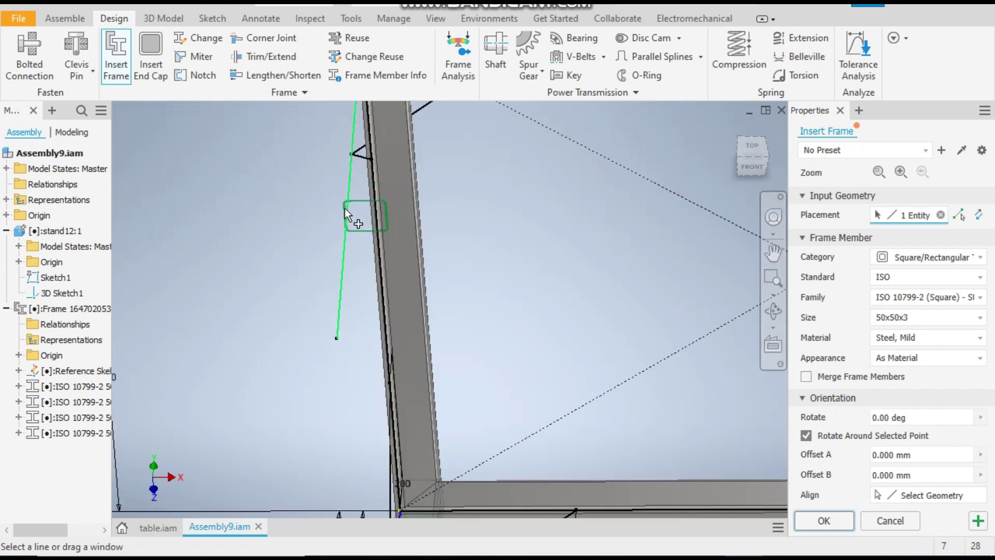
click(353, 163)
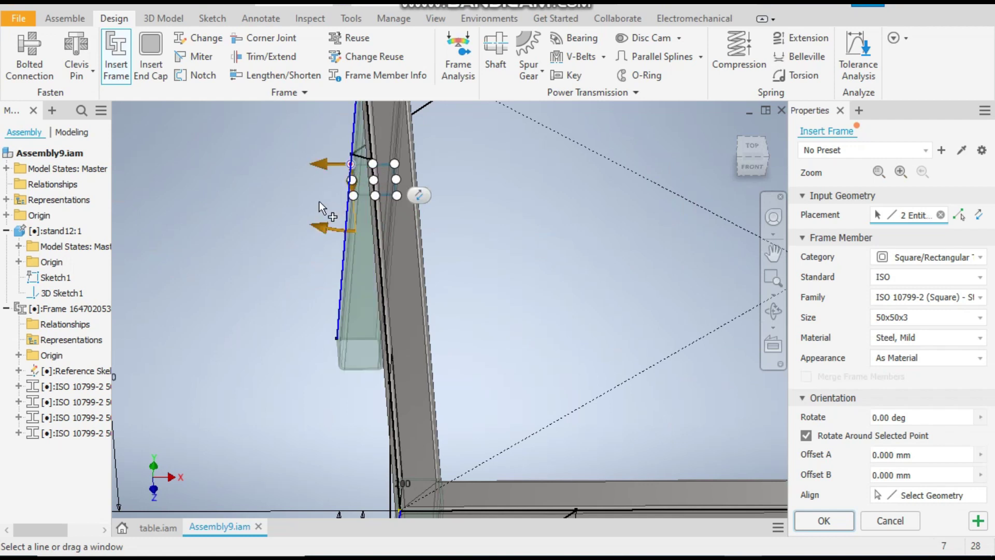
scroll(319, 203, down, 5)
scroll(459, 239, up, 4)
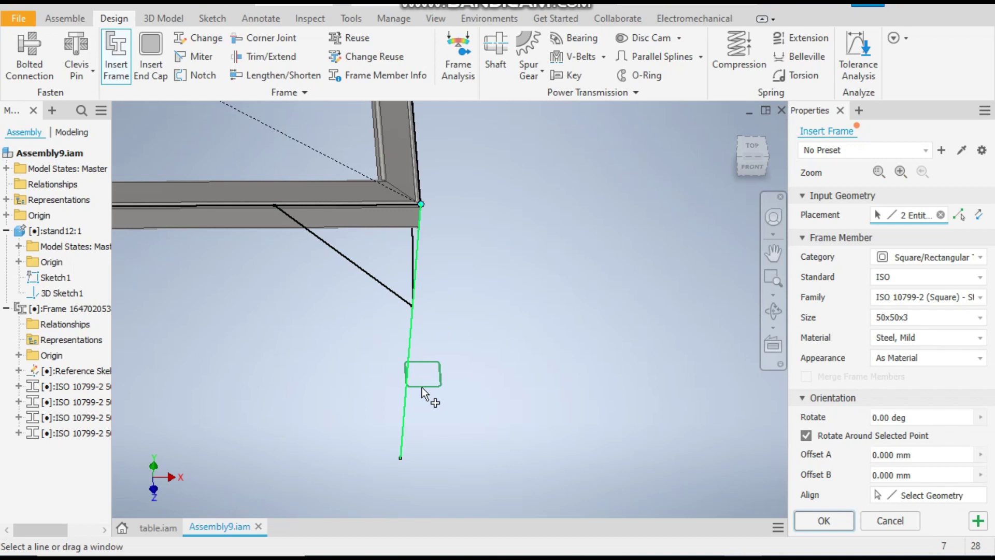
scroll(421, 388, down, 5)
right_click(464, 373)
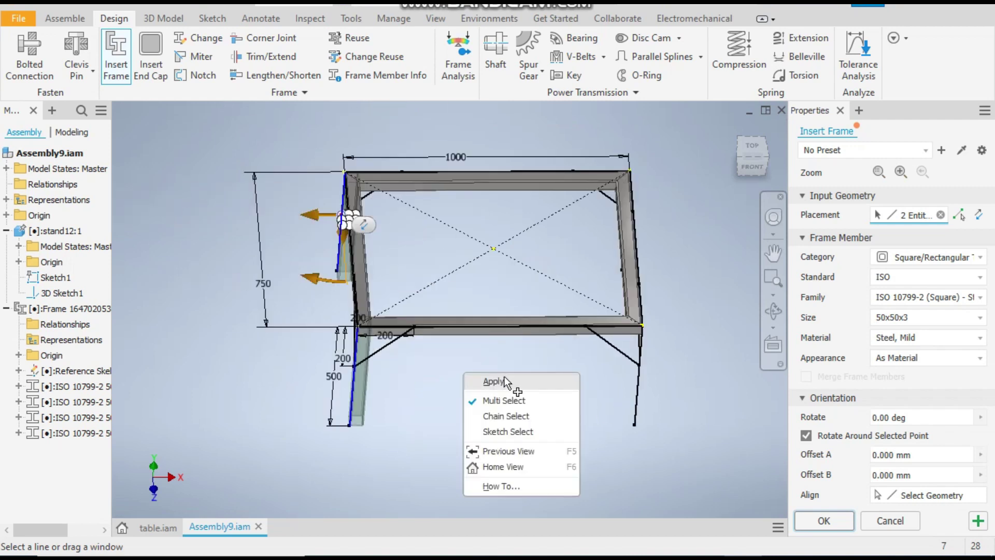
click(494, 381)
click(517, 387)
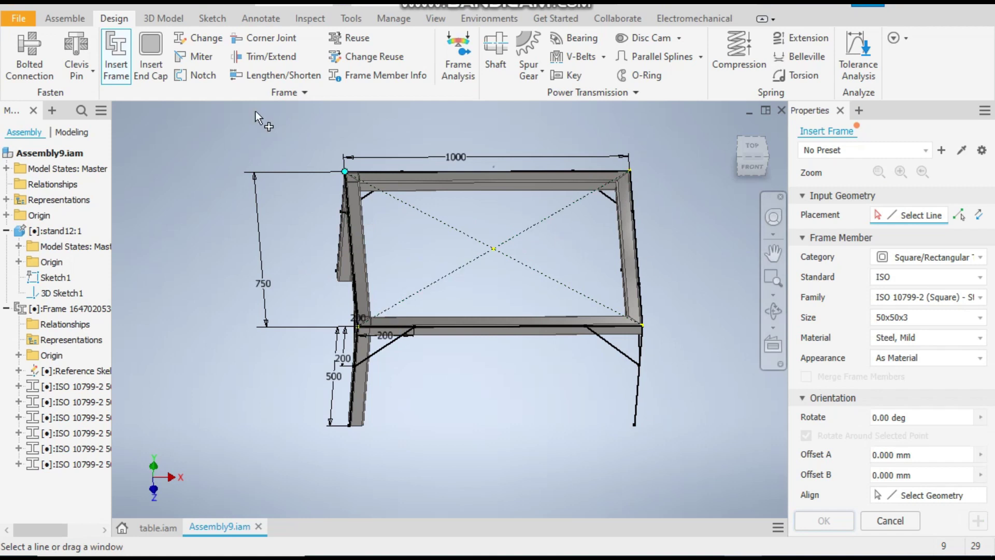
Step: Insert a 50x50x3 square tube along the front-right leg line, with its section inside the frame corner
scroll(645, 409, up, 3)
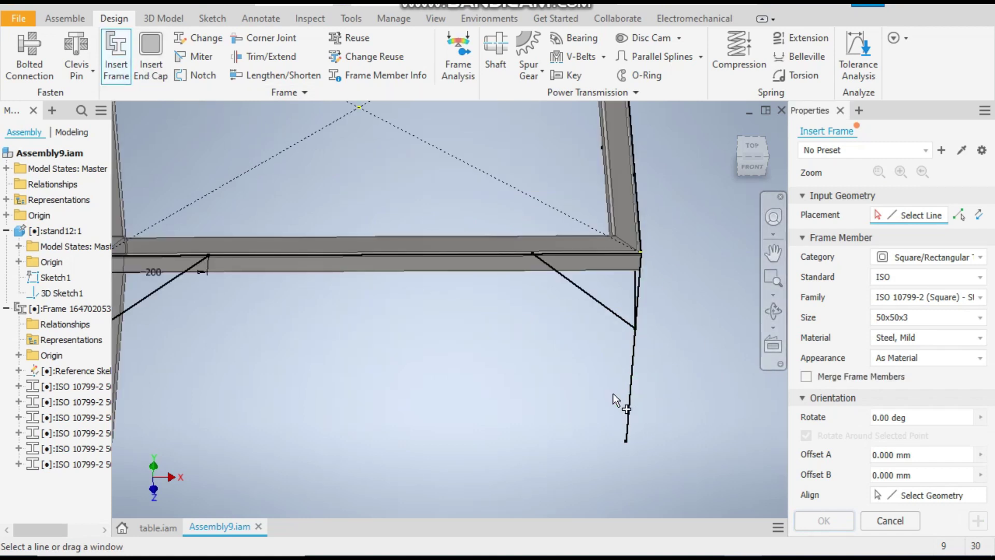
click(632, 388)
scroll(667, 380, up, 5)
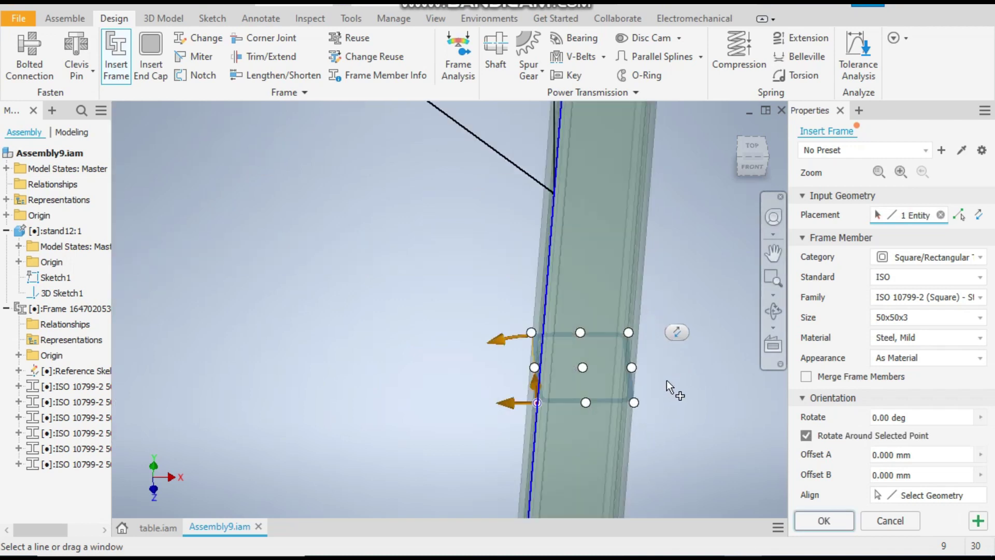
scroll(564, 402, down, 8)
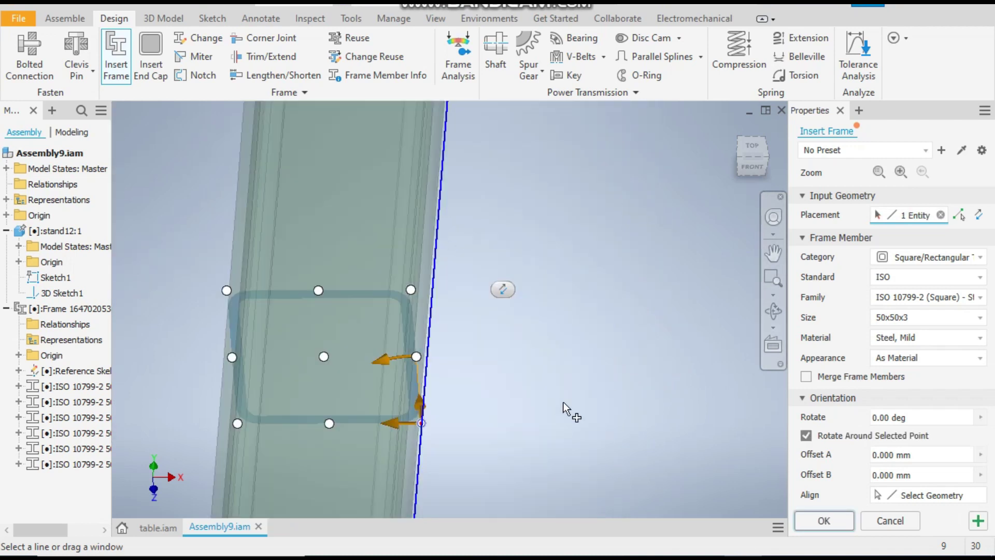
shift+middle_drag(622, 356, 582, 349)
scroll(570, 244, up, 5)
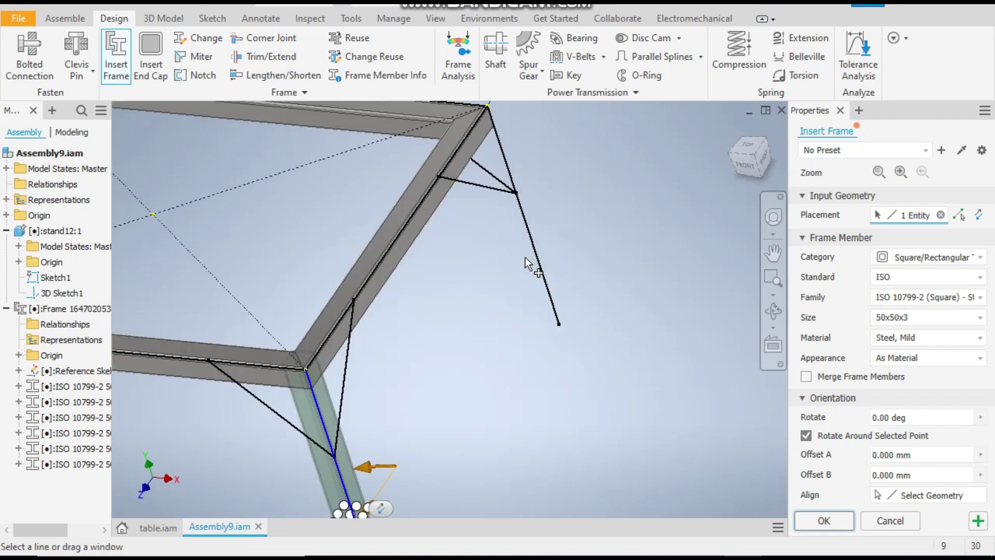
right_click(496, 341)
click(523, 347)
click(515, 388)
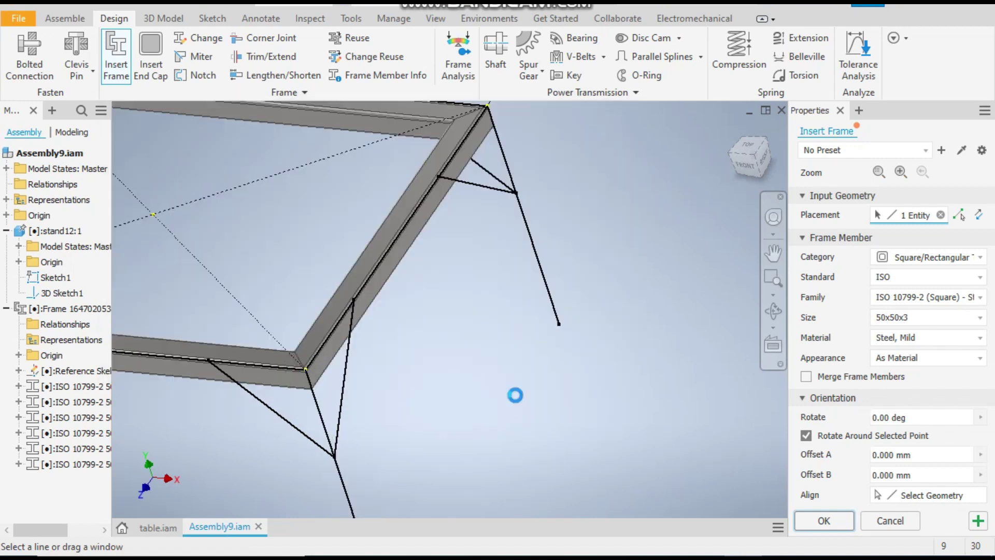
Step: Insert a 50x50x3 square tube along the back-right leg line, checking from above that it sits inside the corner
click(540, 267)
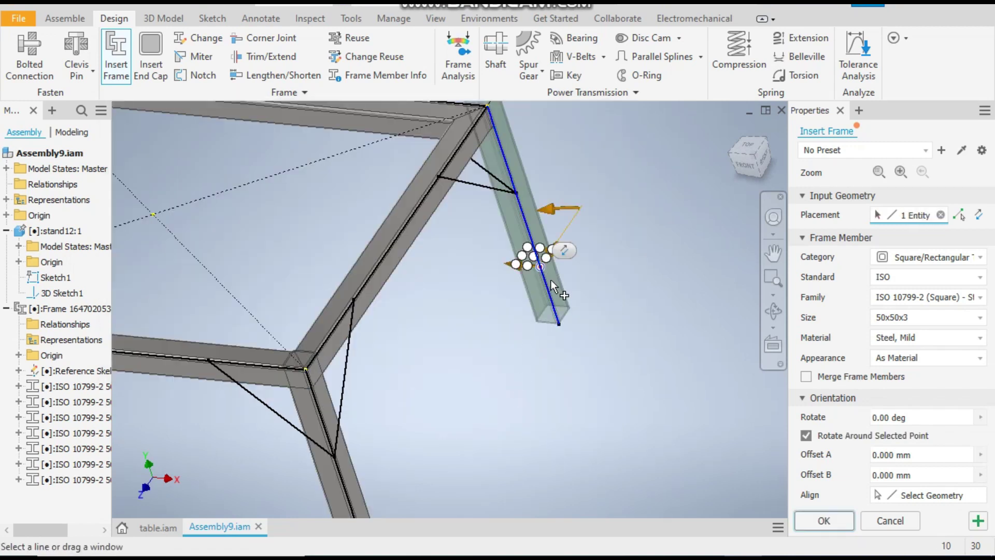
scroll(553, 251, up, 10)
scroll(553, 251, down, 10)
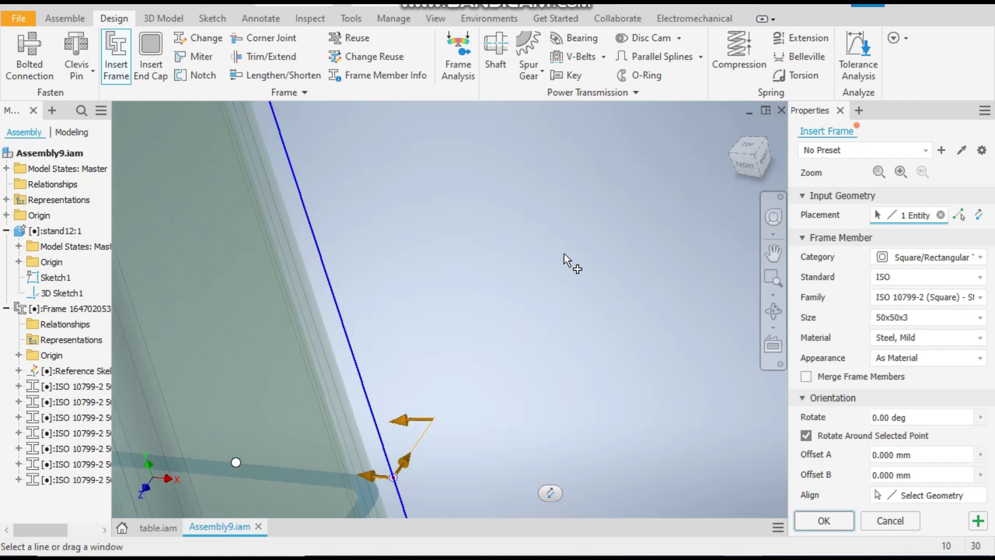
click(750, 147)
scroll(605, 228, up, 15)
scroll(553, 296, down, 12)
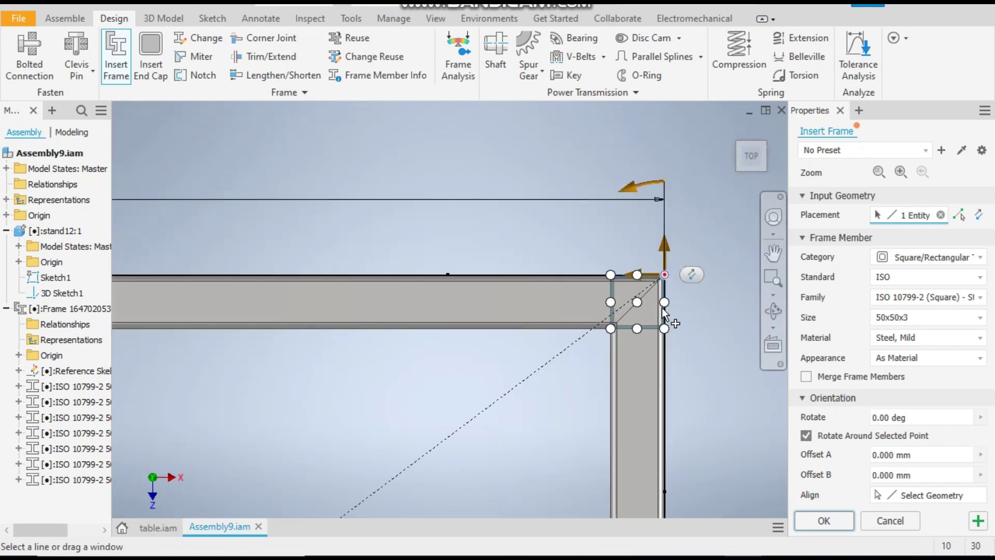
scroll(691, 484, up, 6)
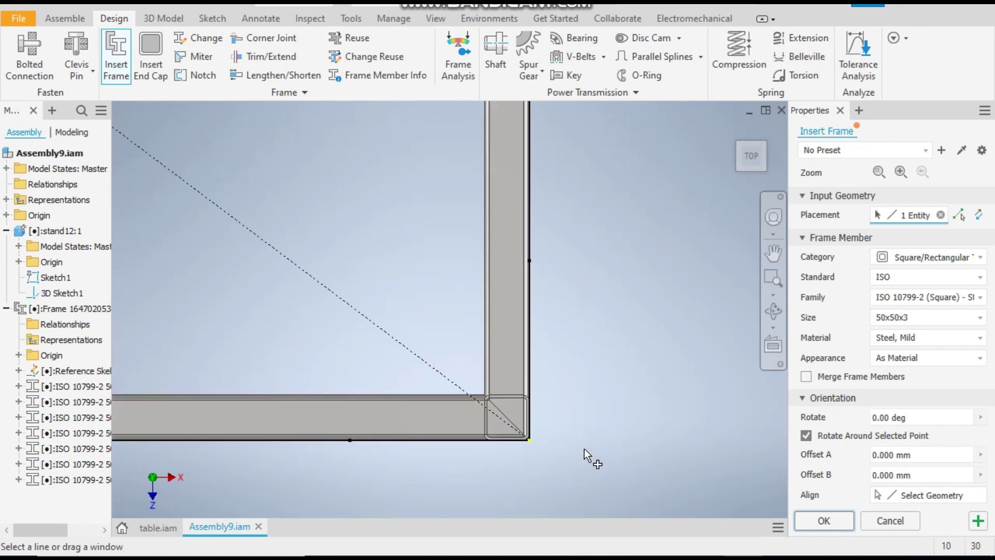
scroll(539, 446, down, 5)
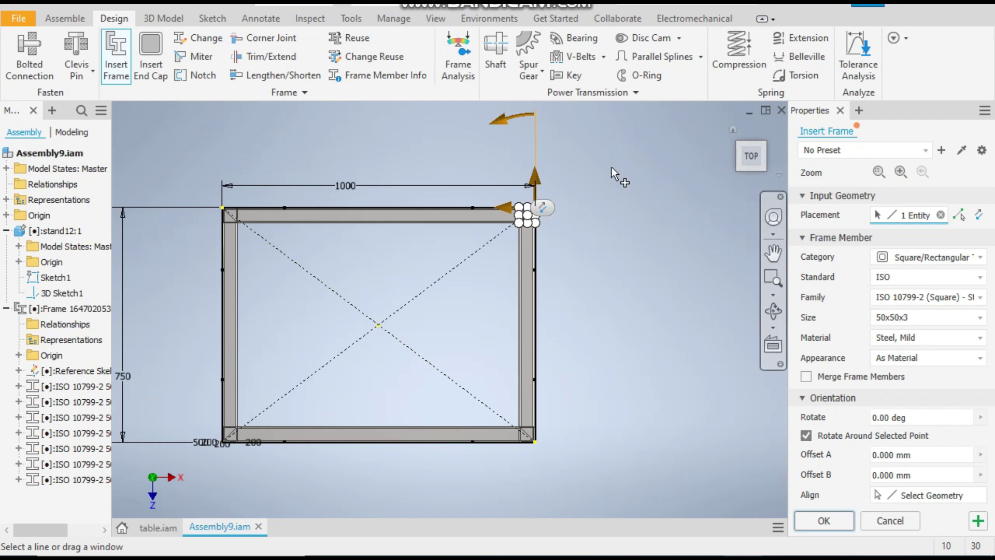
right_click(679, 191)
click(692, 210)
click(520, 385)
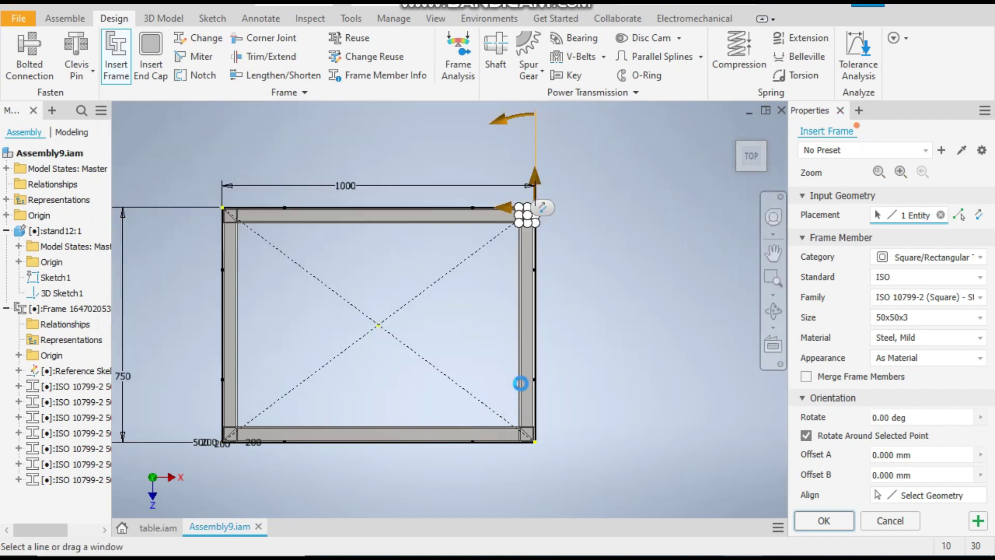
Step: Insert a 50x50x3 square tube on the front-left diagonal brace line of the front side, shifting its section anchor inward
shift+middle_drag(615, 455, 525, 389)
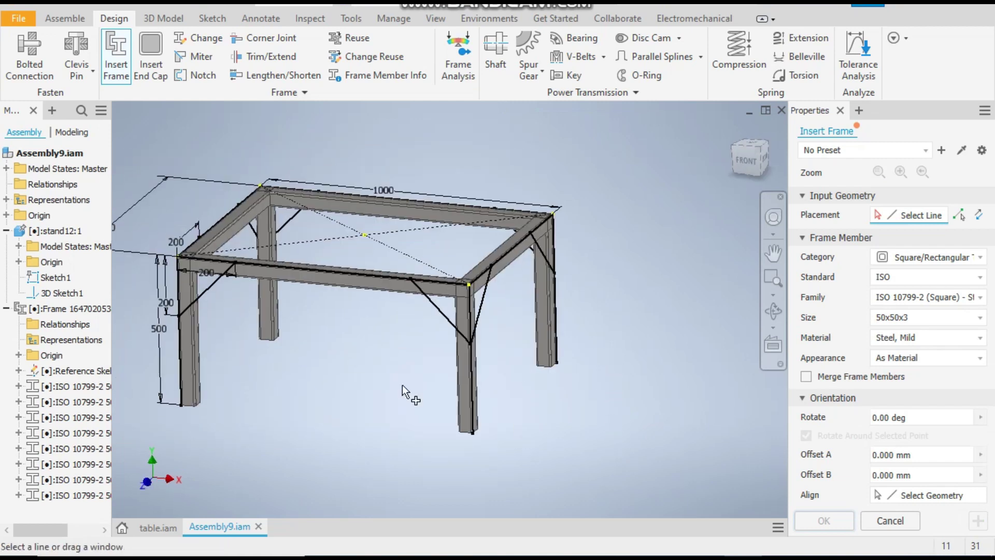
scroll(213, 298, up, 3)
click(209, 273)
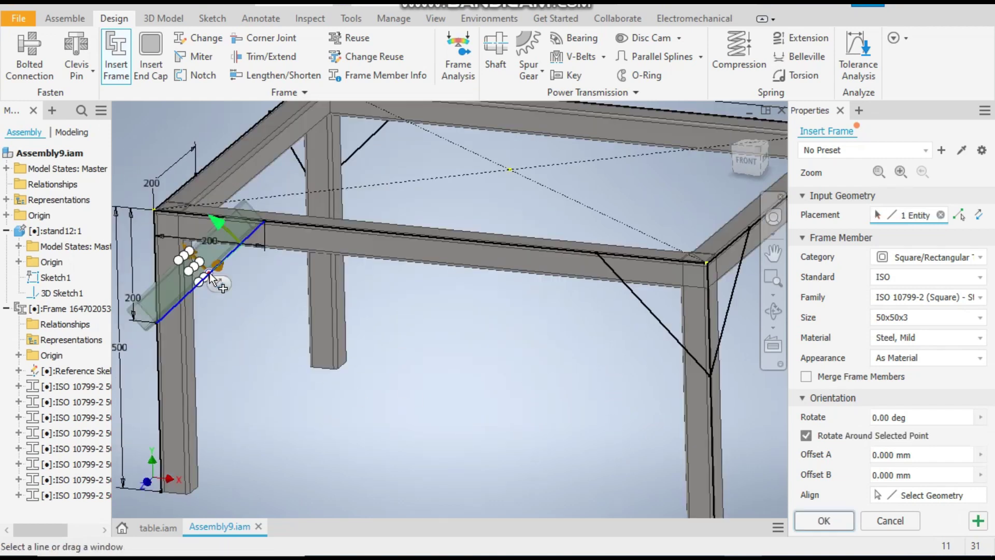
scroll(234, 265, up, 3)
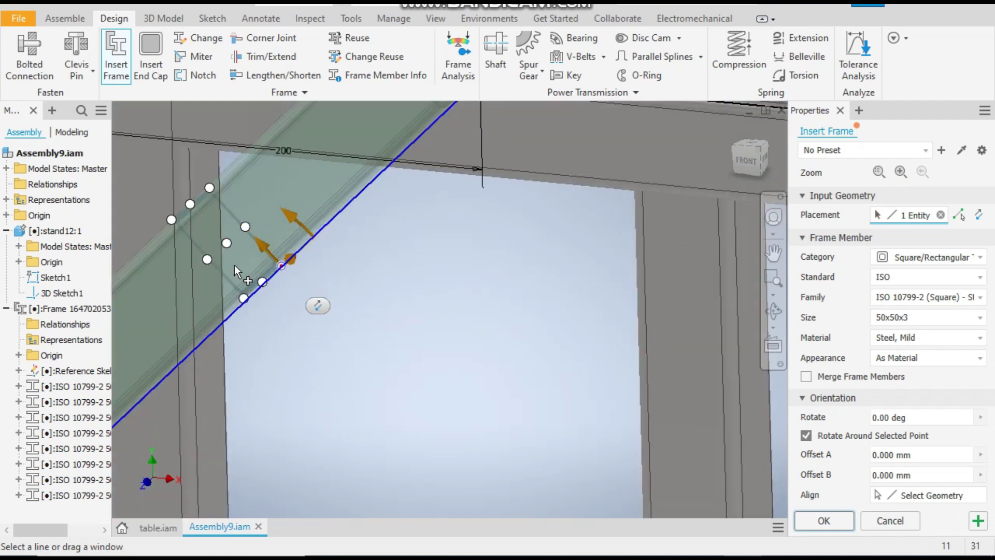
click(208, 260)
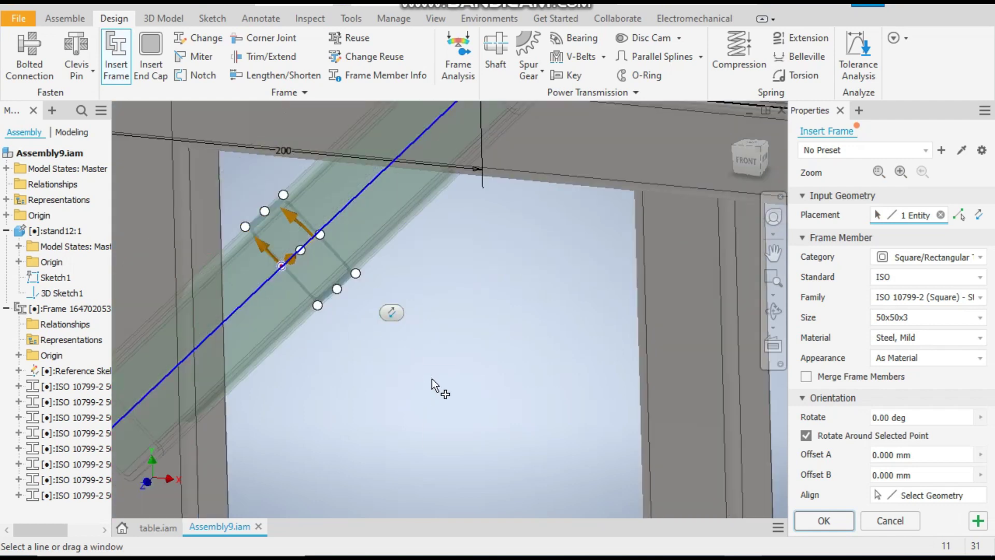
shift+middle_drag(457, 381, 448, 327)
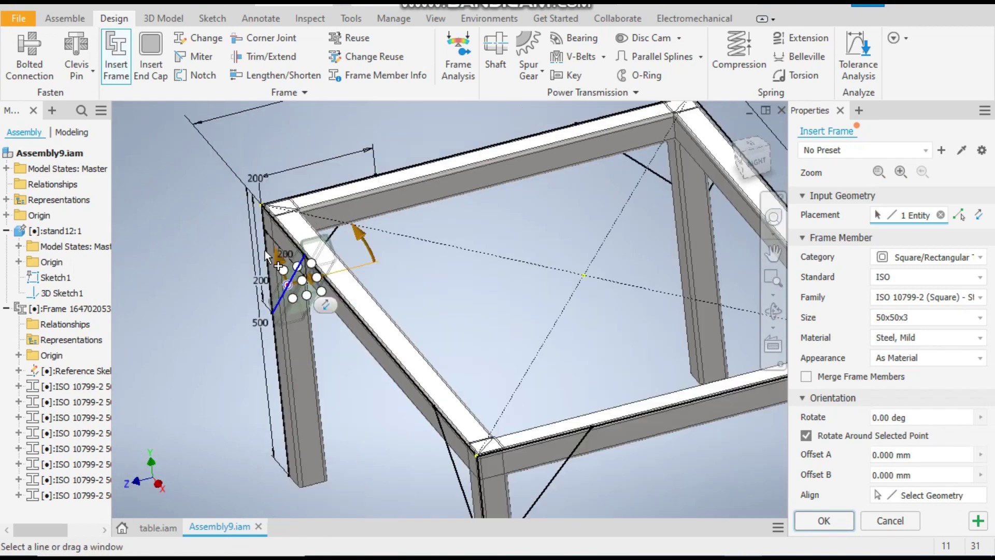
scroll(268, 261, down, 5)
right_click(523, 269)
click(551, 276)
click(513, 386)
Step: Start a 50x50x3 square tube on the front-right diagonal brace line and examine its section's orientation against the front top member
scroll(311, 327, down, 5)
shift+middle_drag(250, 314, 248, 301)
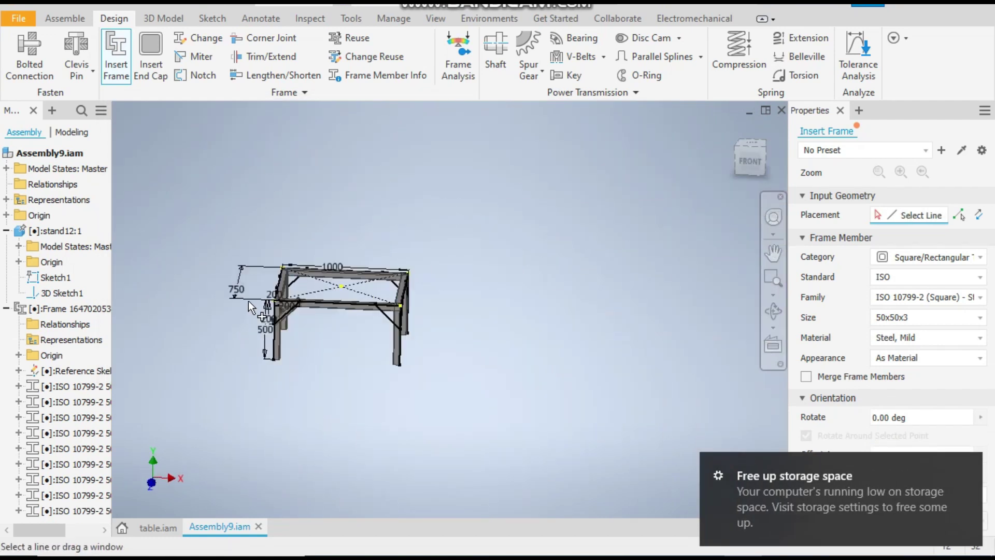
scroll(406, 320, up, 4)
click(352, 309)
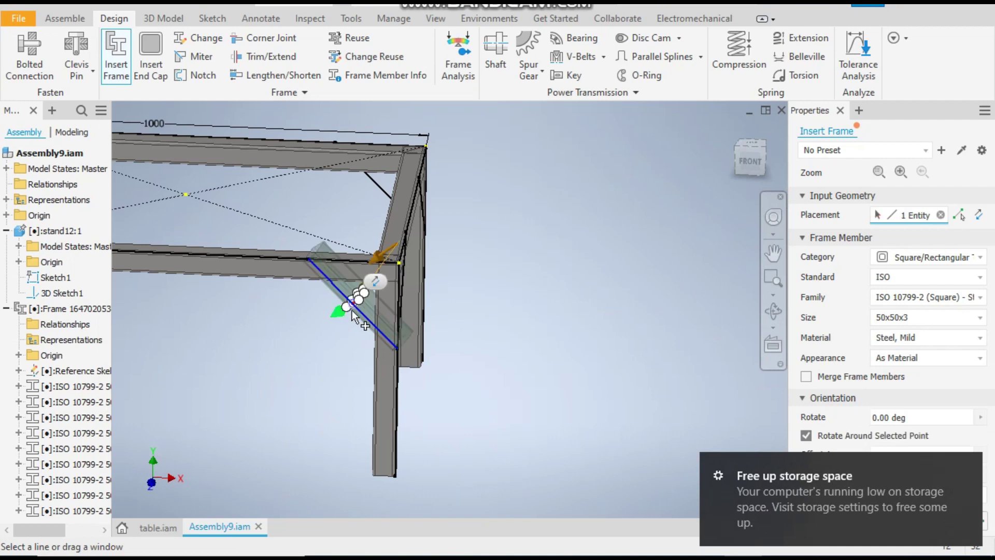
scroll(344, 284, up, 3)
key(F6)
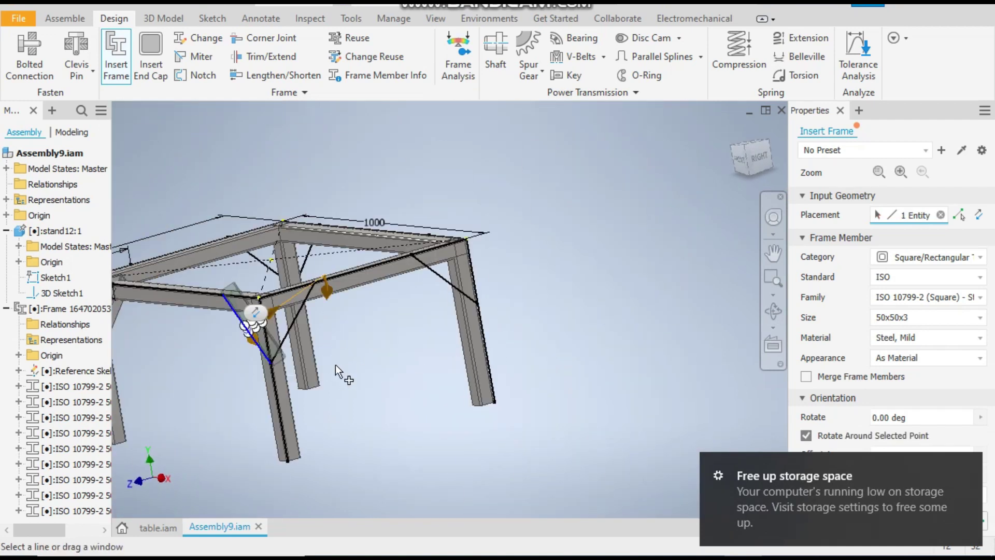
scroll(346, 372, up, 3)
scroll(404, 330, down, 1)
shift+middle_drag(404, 330, 493, 290)
scroll(437, 194, up, 5)
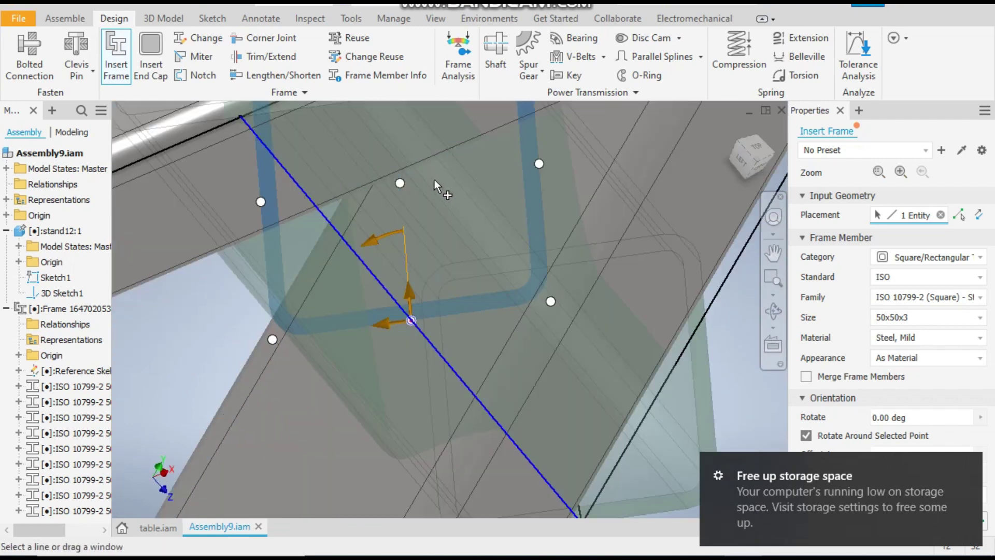
scroll(437, 179, down, 5)
shift+middle_drag(730, 176, 710, 213)
key(F5)
scroll(596, 457, up, 5)
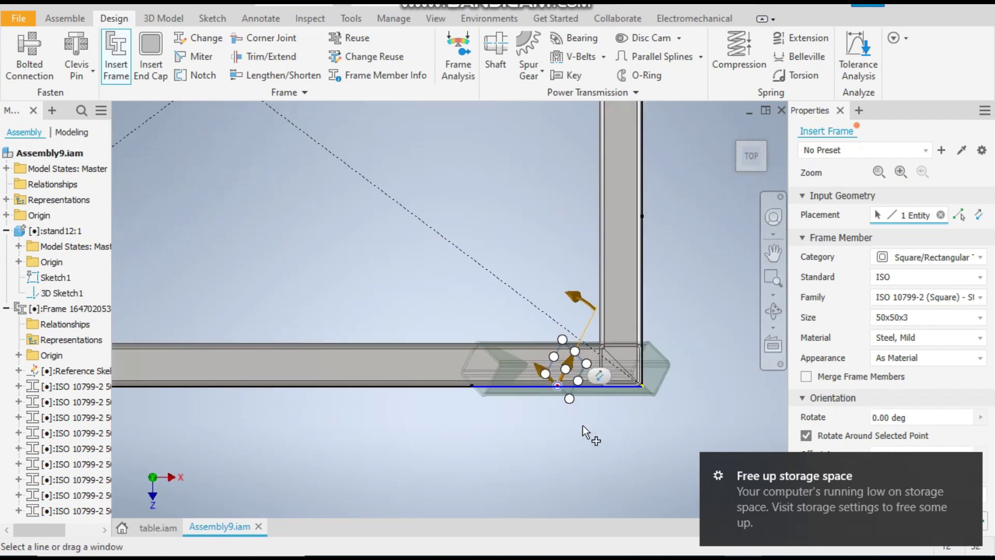
Step: Rotate the front-right brace's square tube section to 40 deg about its selected point to square it with the front top member
drag(581, 296, 518, 253)
scroll(525, 349, up, 4)
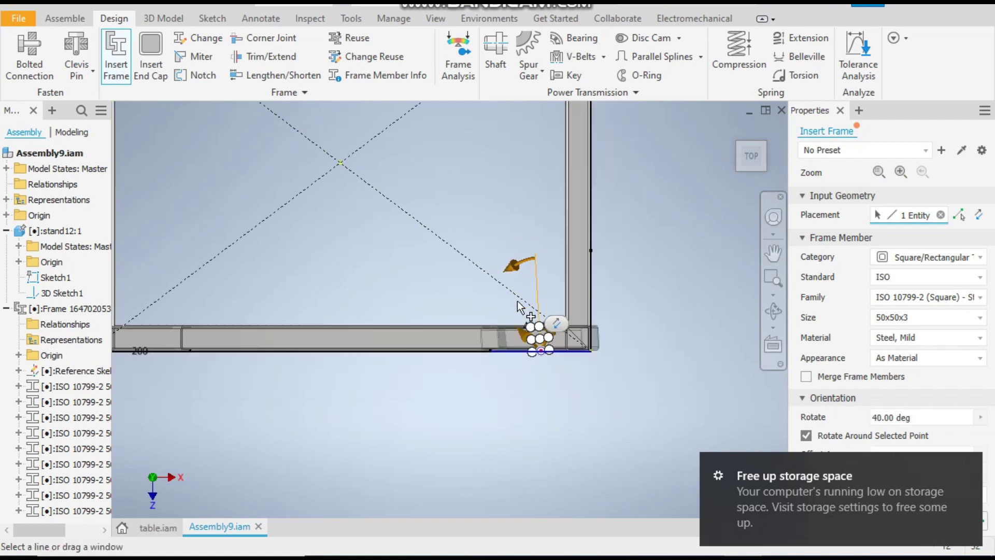
scroll(564, 335, up, 3)
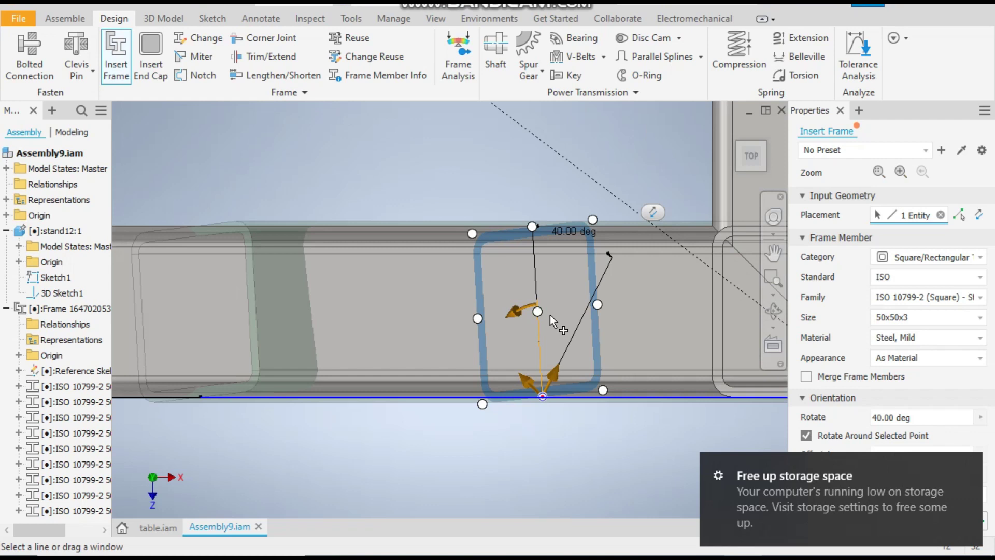
scroll(543, 313, down, 6)
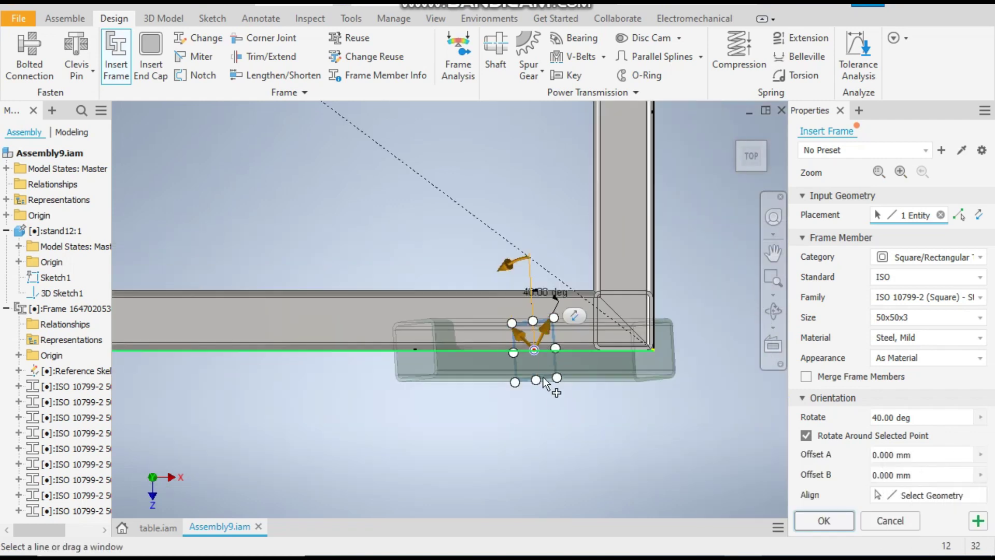
Step: Shift the front-right brace's section anchor so the tube lies inside the frame, and insert the 50x50x3 member
click(535, 381)
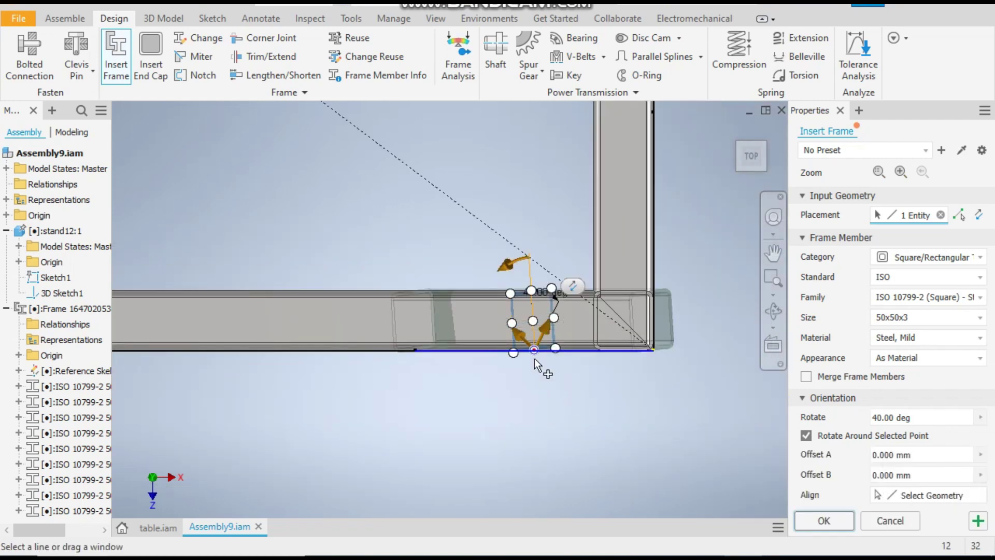
scroll(550, 362, up, 2)
scroll(543, 358, down, 7)
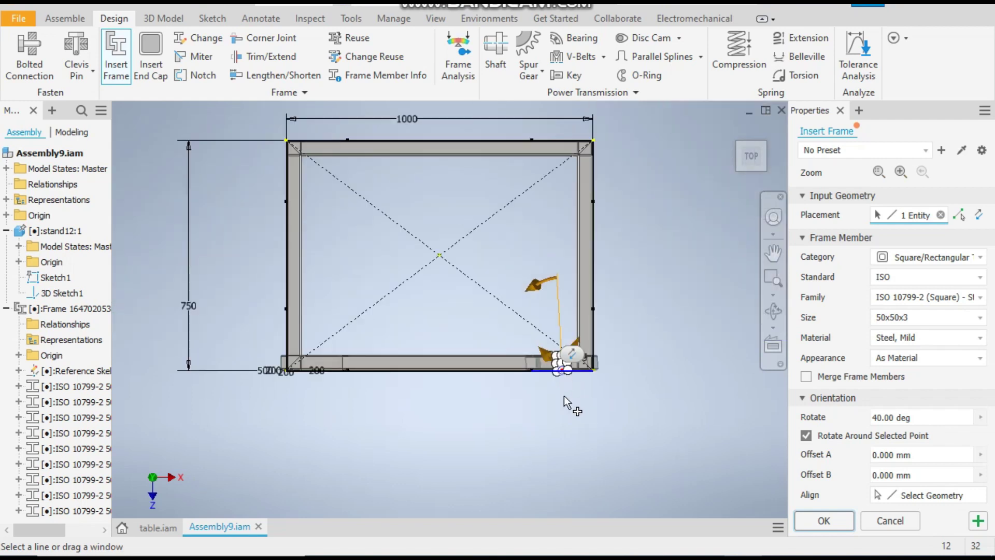
scroll(313, 369, up, 3)
right_click(502, 254)
click(544, 265)
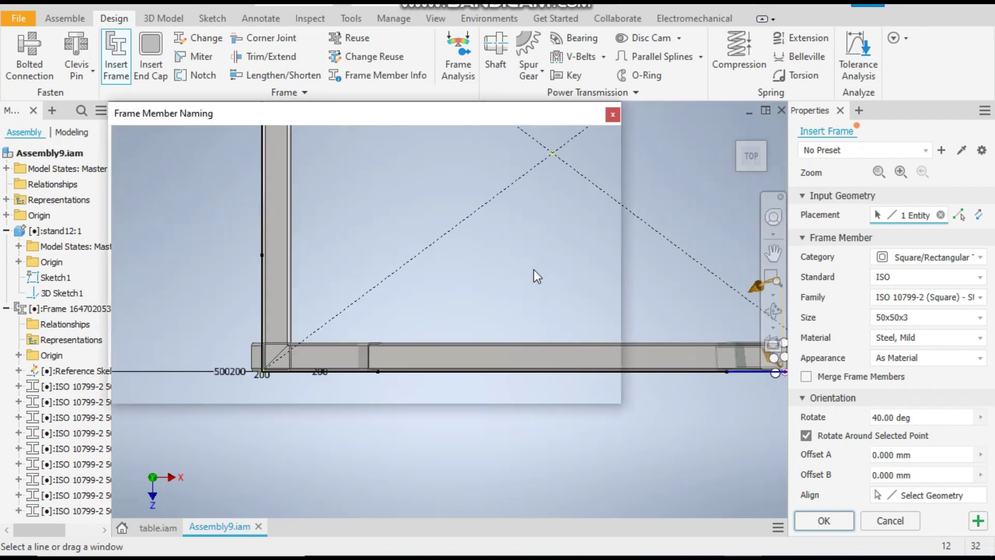
click(517, 387)
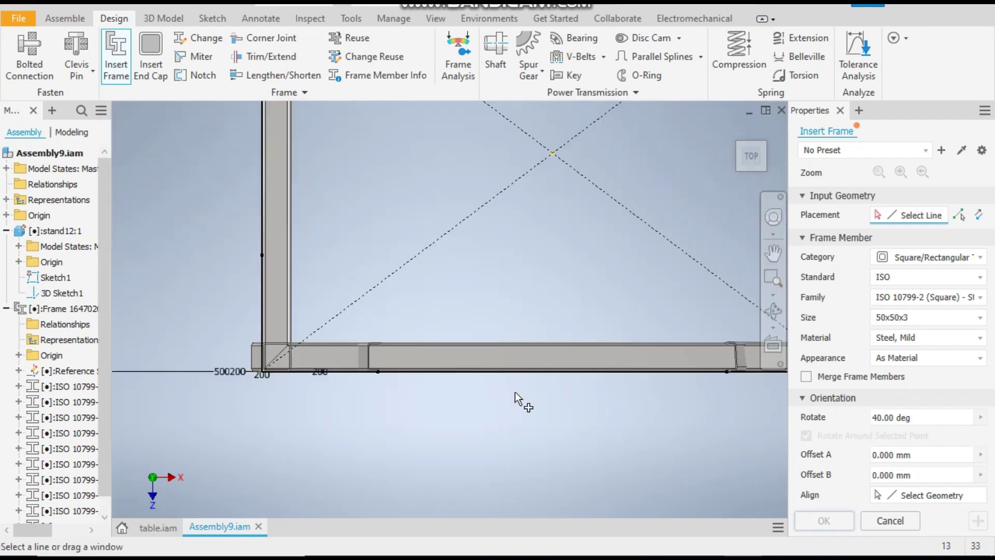
Step: Start a 50x50x3 square tube on the back-left diagonal line of the back side, rotating it to 50 deg and checking alignment from above
scroll(421, 311, down, 3)
shift+middle_drag(425, 322, 396, 179)
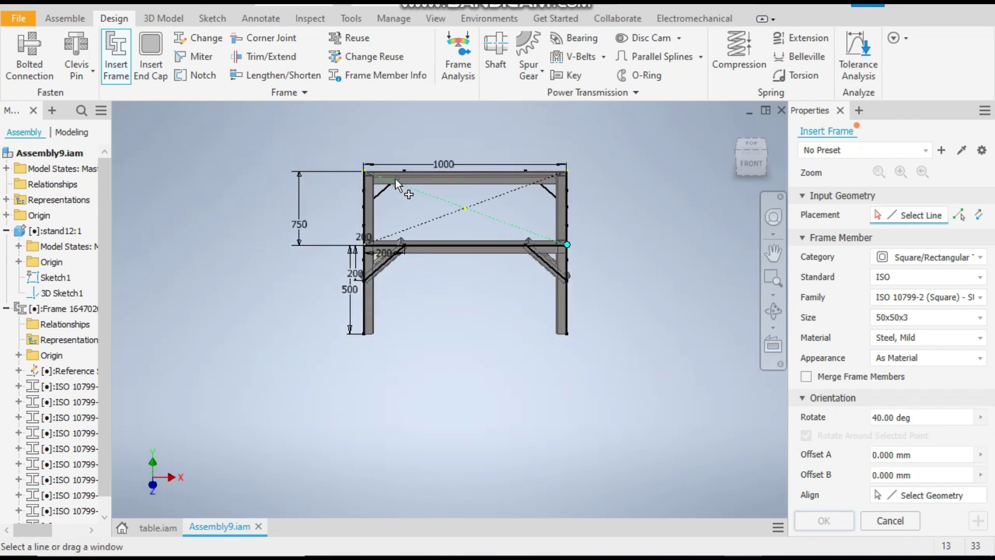
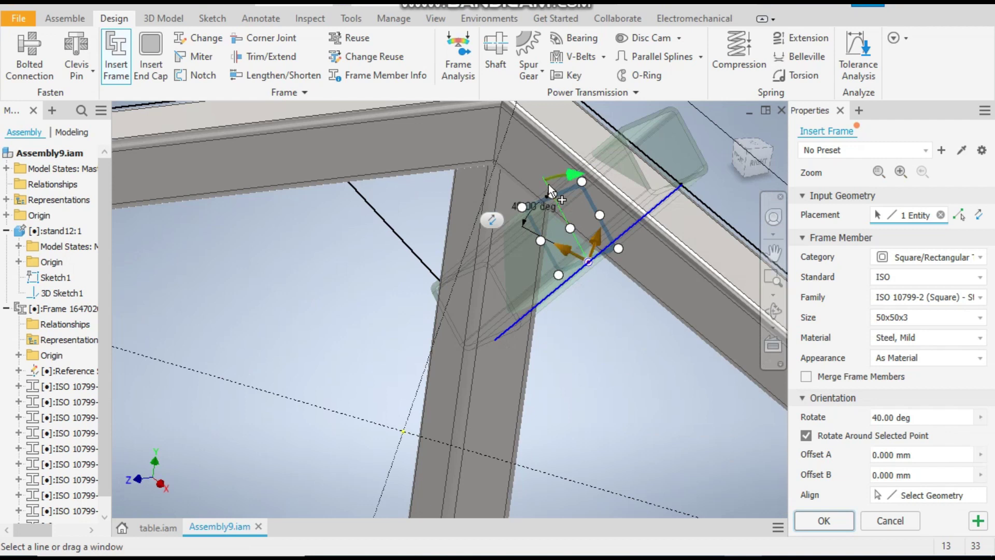
mouse_move(564, 178)
mouse_down()
mouse_move(595, 176)
mouse_move(574, 178)
mouse_up()
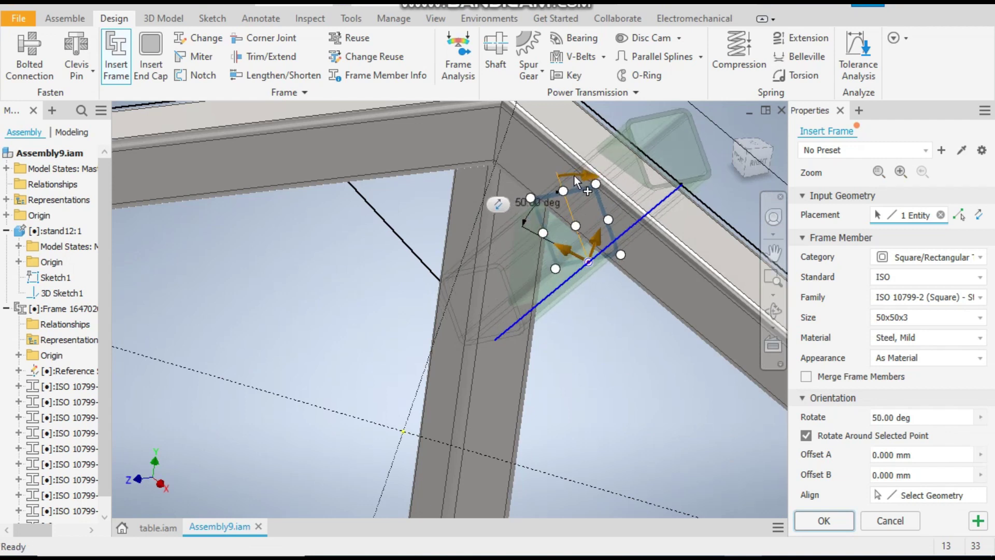
click(753, 146)
scroll(551, 254, up, 5)
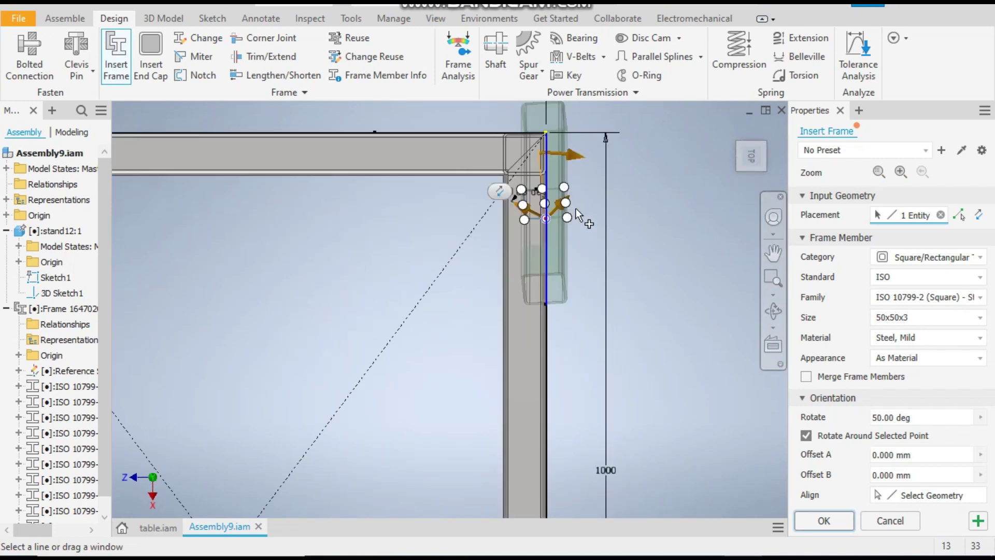
scroll(576, 203, up, 3)
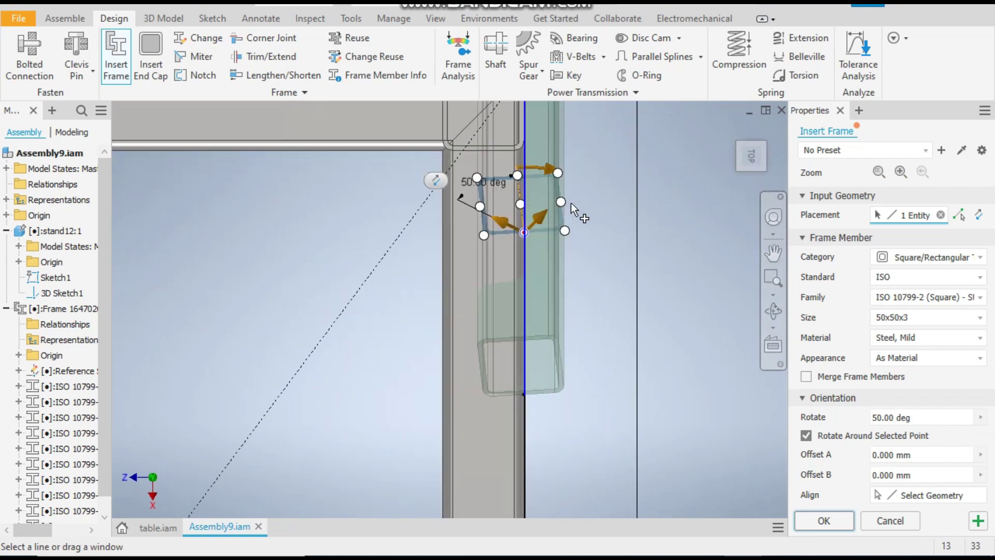
scroll(571, 204, up, 4)
scroll(518, 199, down, 5)
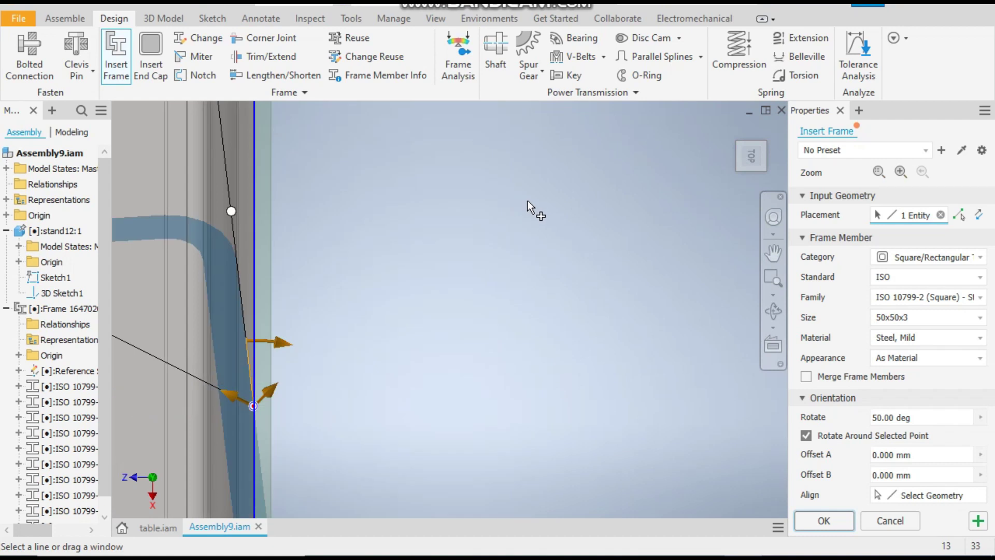
scroll(534, 233, up, 4)
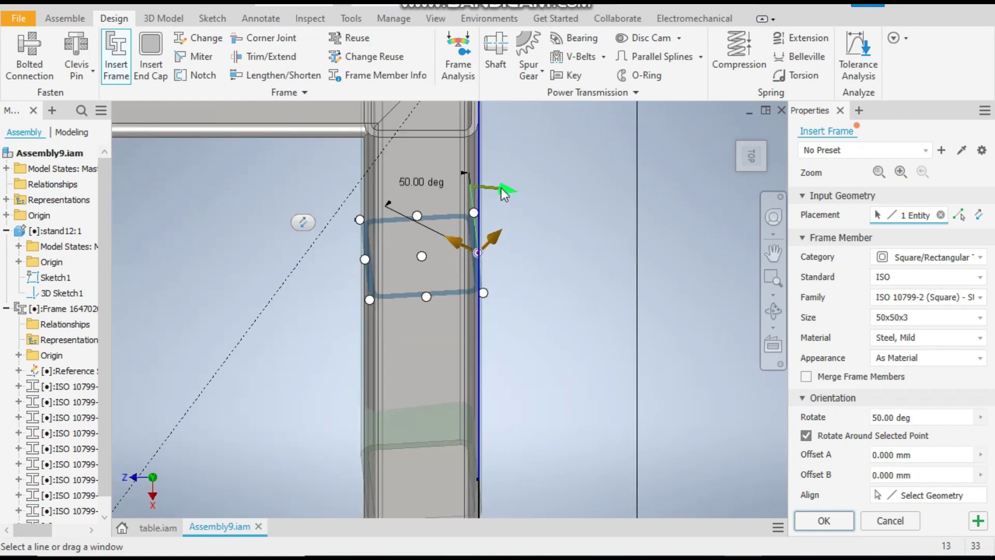
Step: Set the back-left brace's rotation to 55 deg and insert the square tube
drag(505, 188, 509, 187)
scroll(509, 188, down, 3)
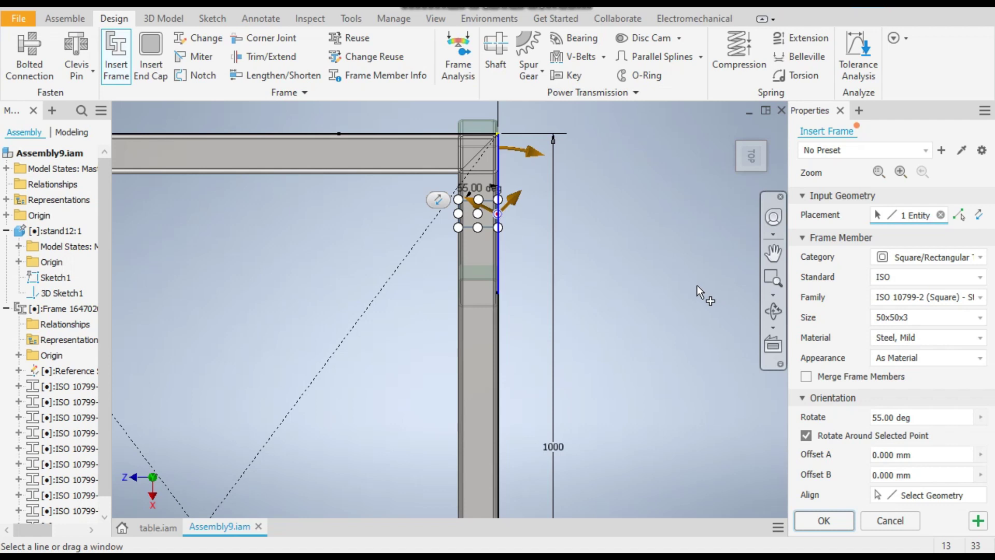
right_click(664, 280)
click(690, 283)
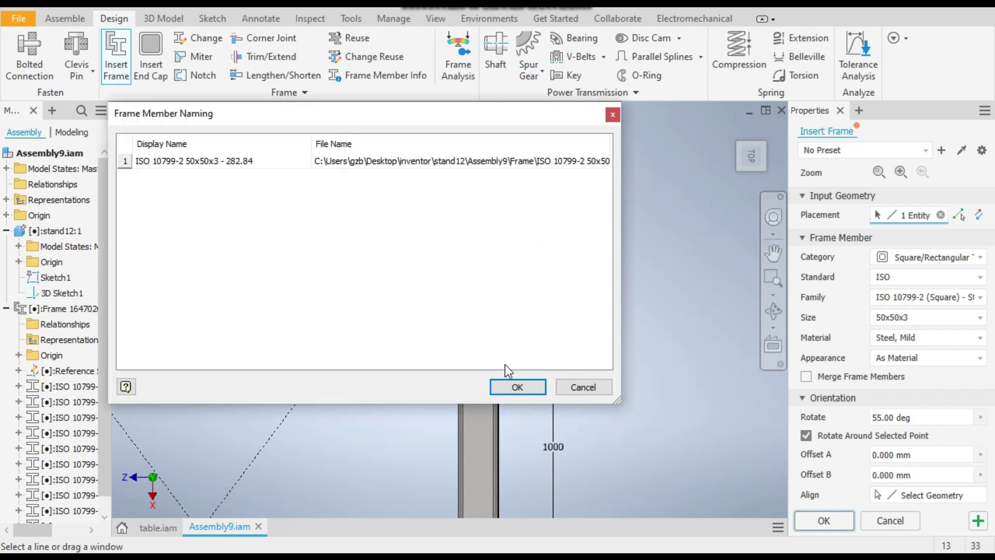
click(517, 387)
Step: Start a 50x50x3 square tube on the back-right diagonal brace line of the back side, keeping the 55 deg rotation
shift+middle_drag(428, 268, 420, 233)
scroll(421, 234, down, 2)
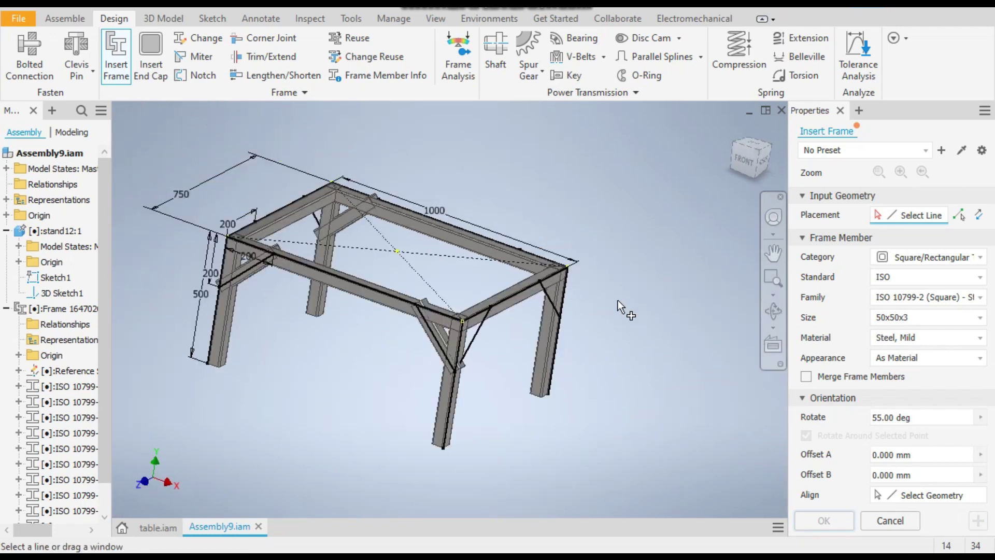
scroll(567, 302, up, 5)
mouse_move(567, 302)
shift+middle_down()
mouse_move(528, 289)
mouse_move(555, 307)
shift+middle_up()
scroll(555, 307, down, 4)
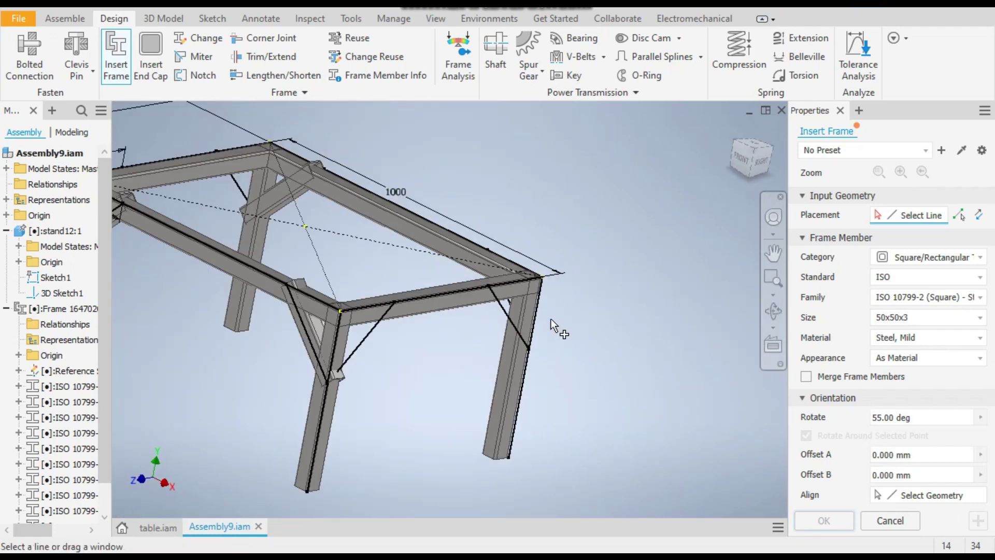
scroll(552, 318, up, 4)
click(517, 333)
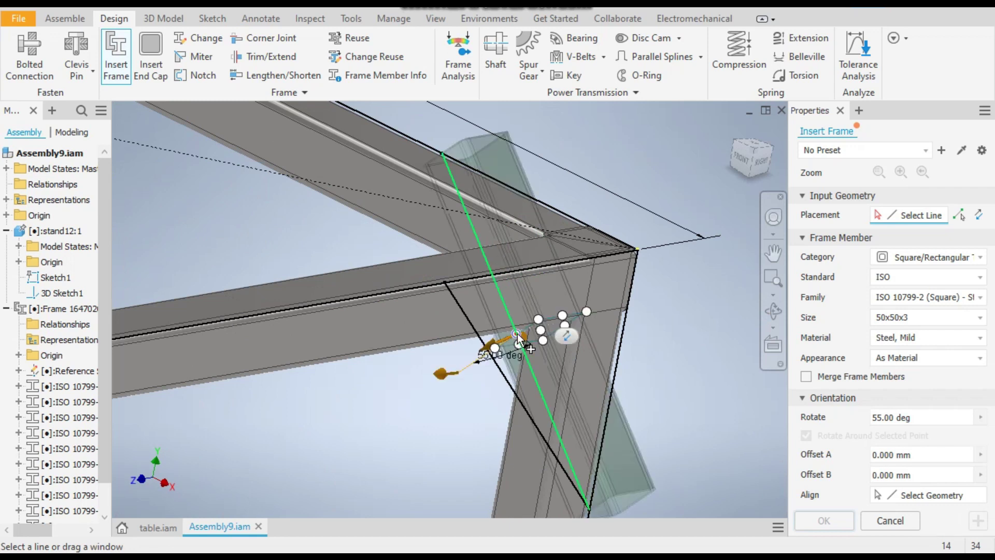
click(518, 334)
Step: Shift the back-right brace's section anchor inward, check its alignment with the leg and top member, and insert the tube
scroll(517, 334, down, 3)
shift+middle_drag(517, 334, 489, 264)
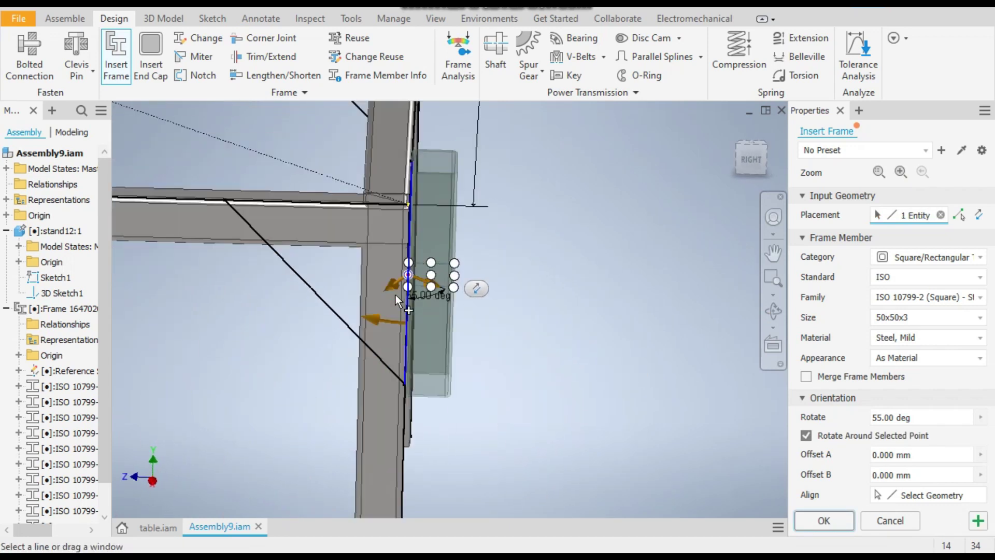
scroll(426, 290, up, 4)
scroll(525, 239, down, 5)
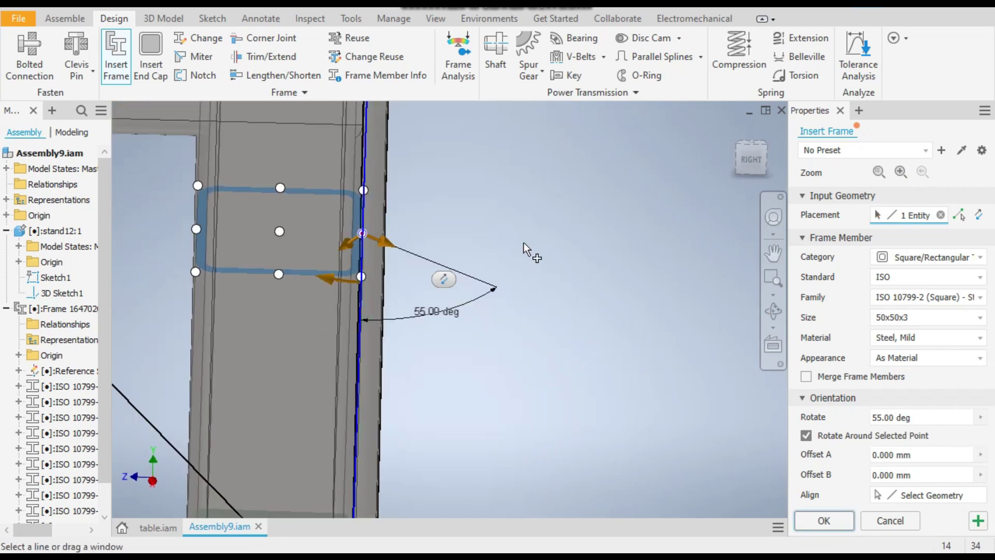
middle_drag(581, 206, 518, 226)
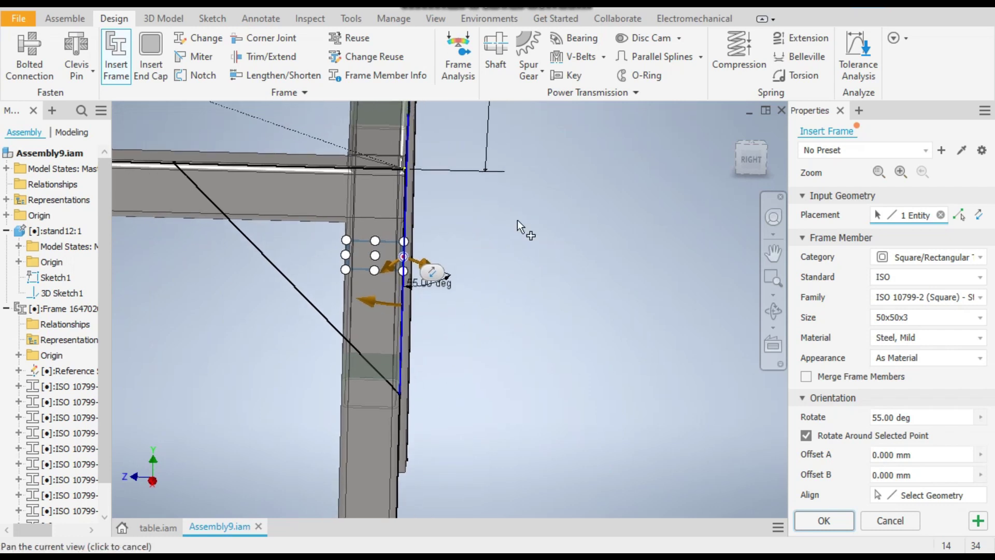
scroll(582, 216, down, 5)
shift+middle_drag(582, 215, 575, 278)
key(F5)
key(F5)
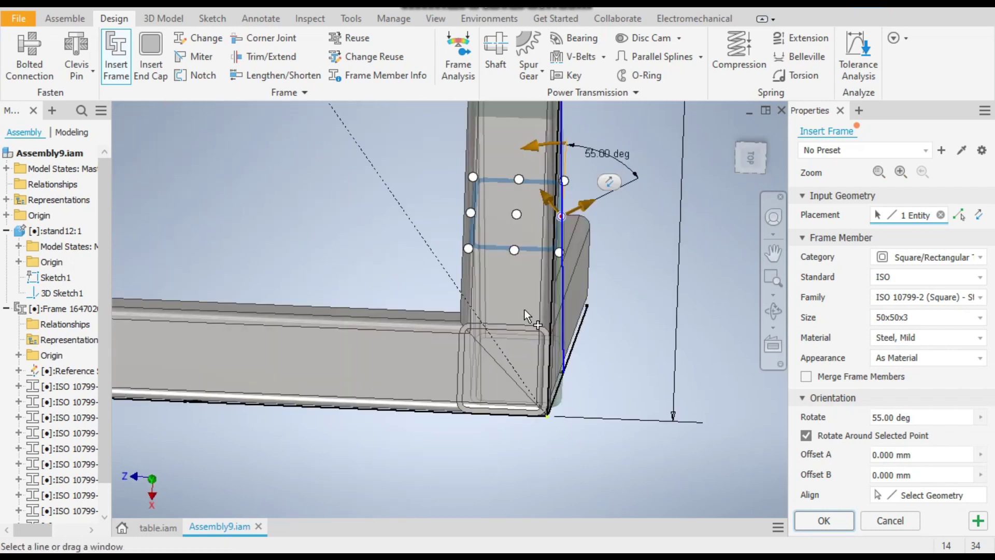
right_click(720, 236)
click(746, 247)
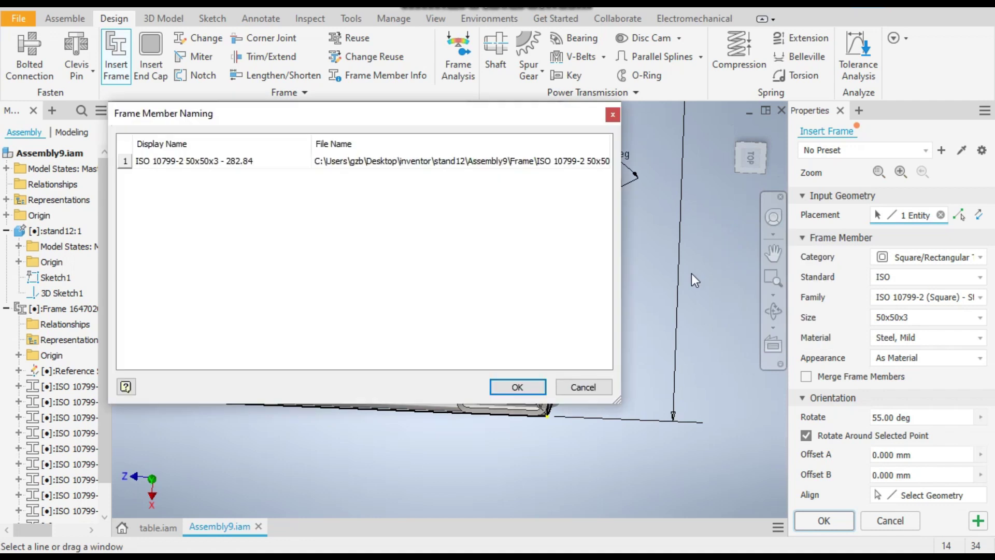
click(517, 388)
click(560, 381)
Step: Start a 50x50x3 square tube on the front diagonal brace line of the right side and inspect its section from above
scroll(552, 299, down, 4)
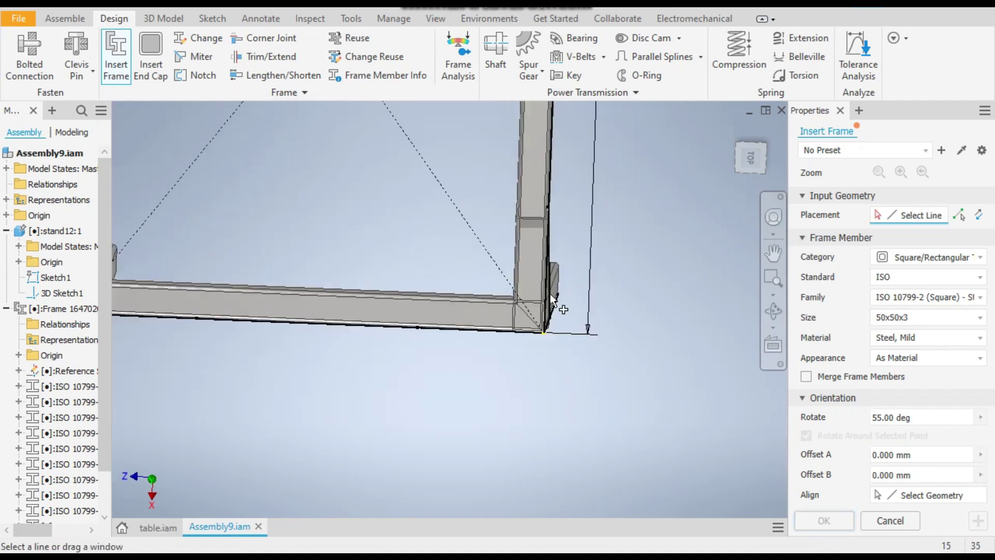
scroll(627, 357, down, 2)
shift+middle_drag(629, 348, 627, 301)
scroll(628, 301, down, 2)
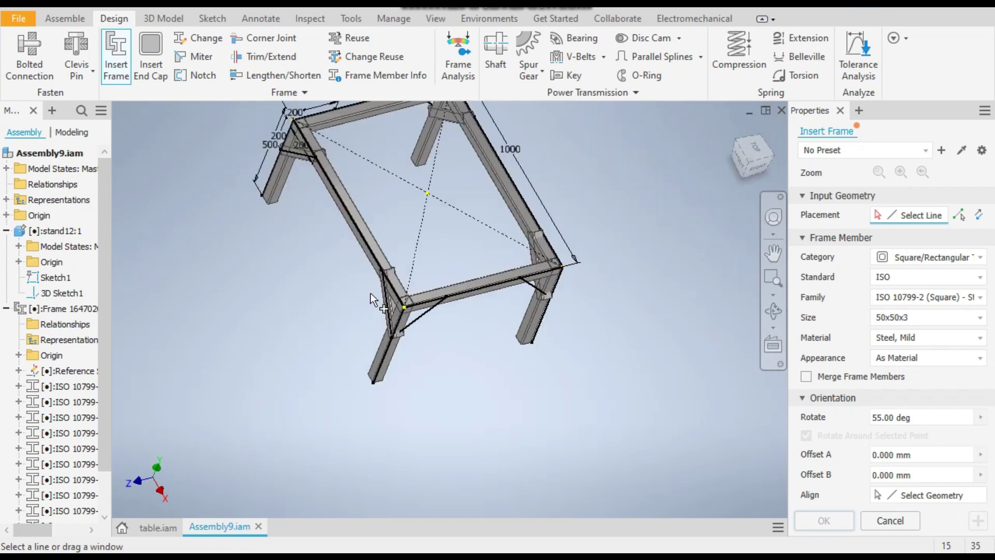
scroll(438, 322, up, 2)
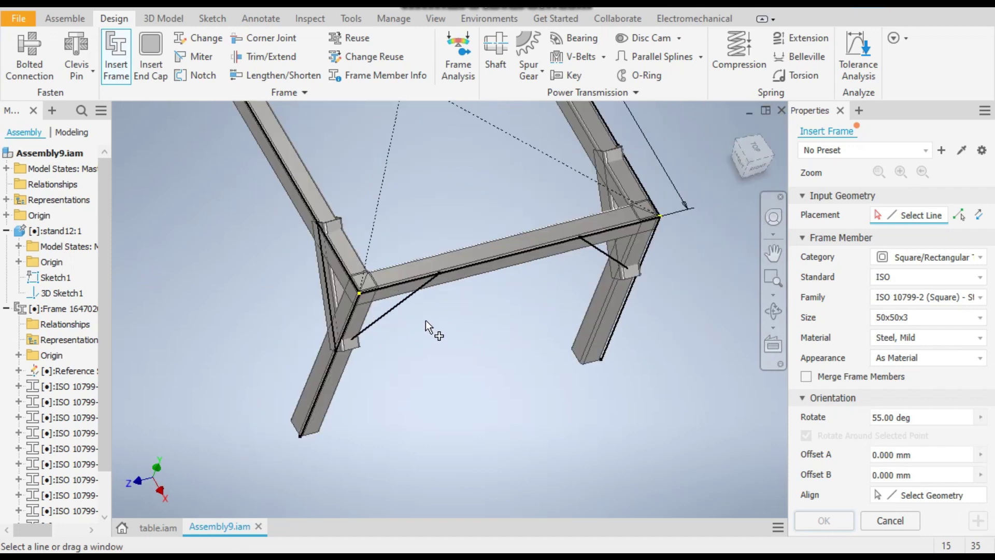
click(391, 310)
scroll(416, 301, up, 3)
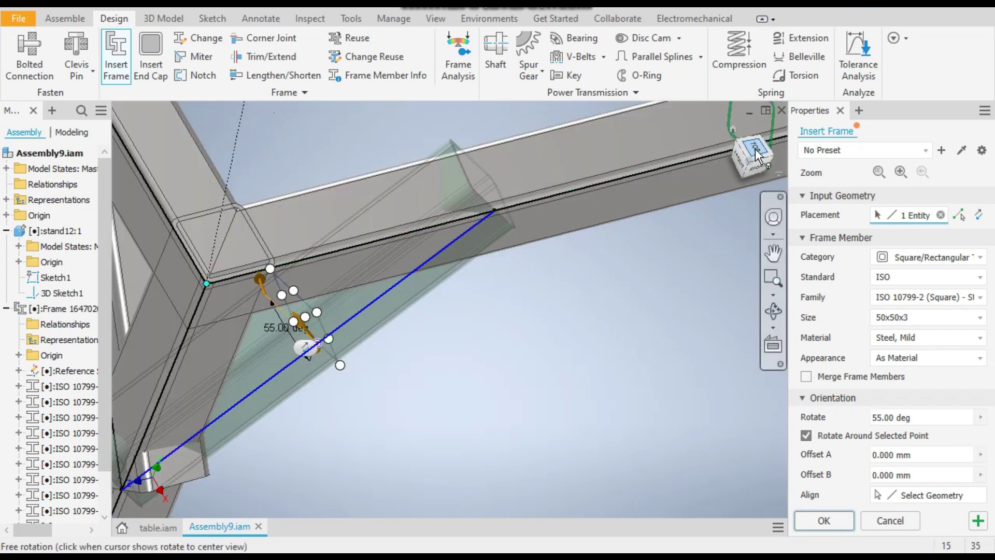
click(736, 141)
scroll(363, 487, up, 5)
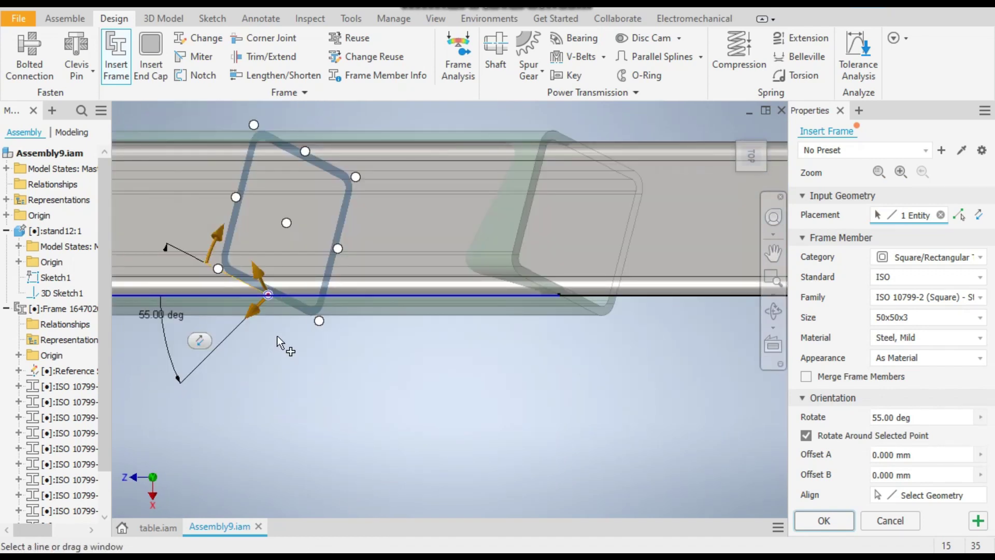
Step: Rotate the right side's front brace section to 35 deg, square with the top member, and insert the tube
drag(213, 233, 216, 268)
scroll(256, 382, down, 4)
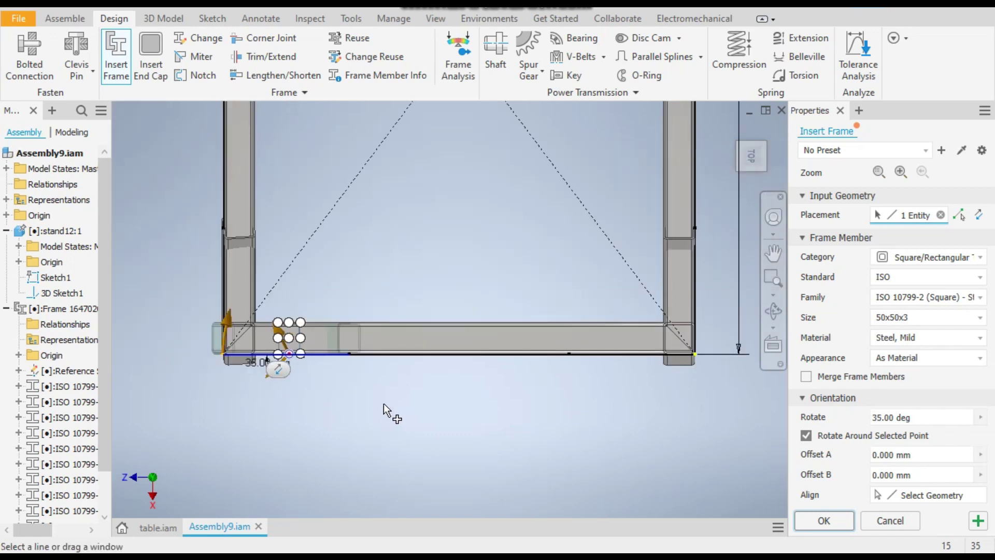
scroll(259, 367, up, 5)
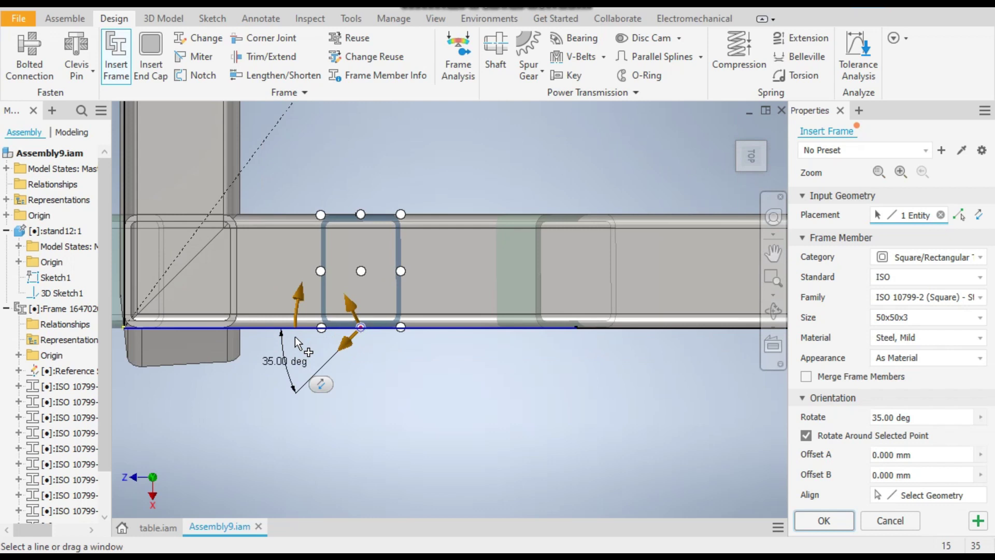
mouse_move(320, 362)
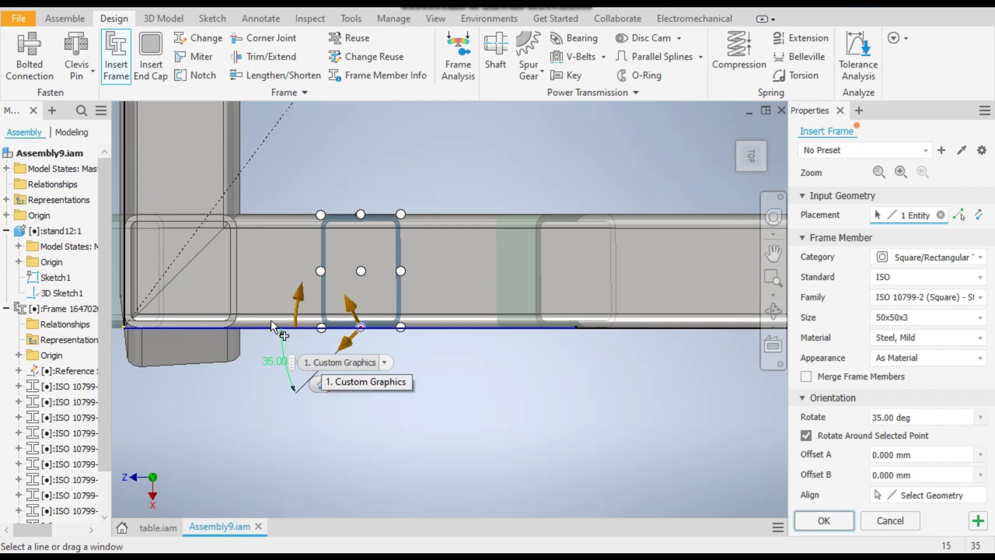
scroll(270, 318, down, 5)
right_click(415, 214)
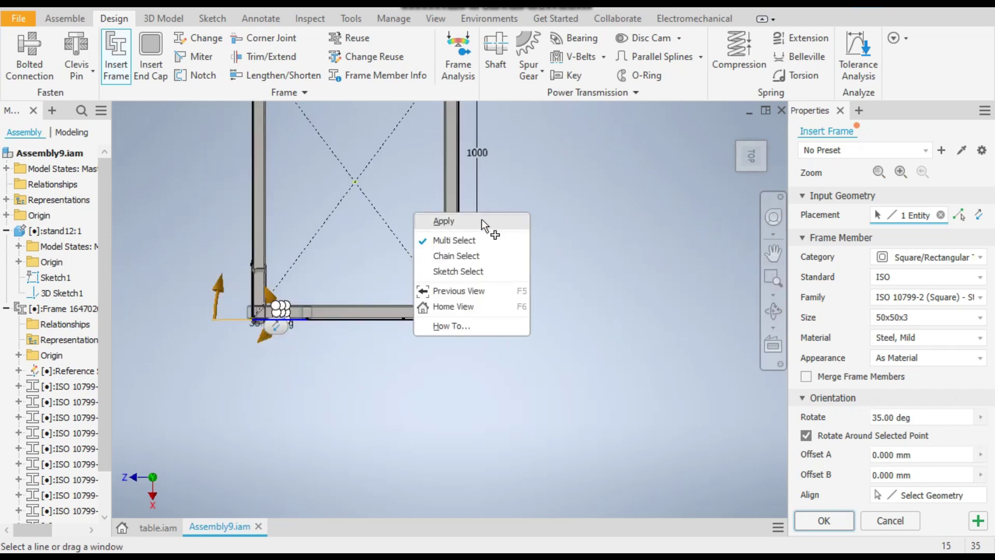
click(481, 219)
click(517, 387)
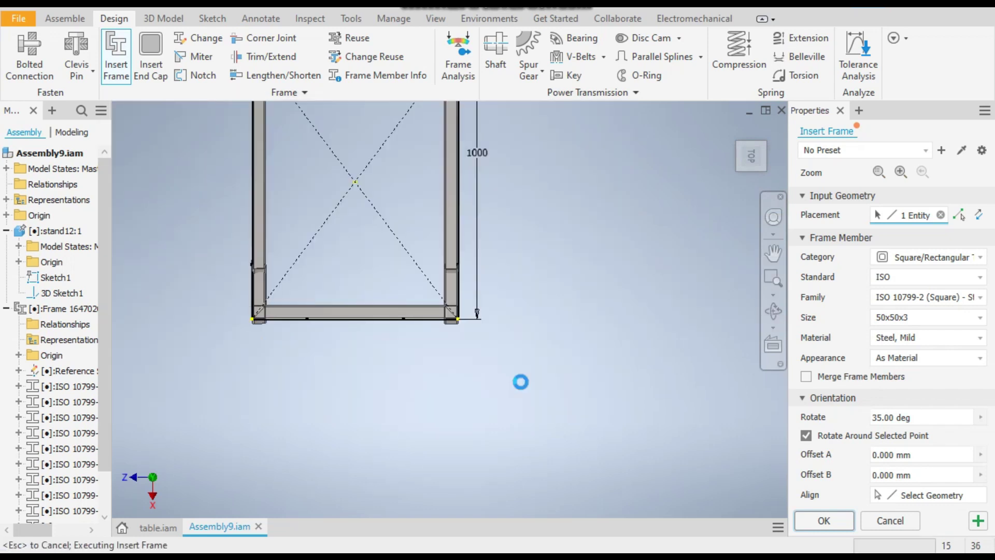
Step: Start a 50x50x3 square tube on the back diagonal brace line of the right side and inspect its section from above
shift+middle_drag(471, 365, 471, 305)
scroll(471, 160, up, 5)
click(420, 232)
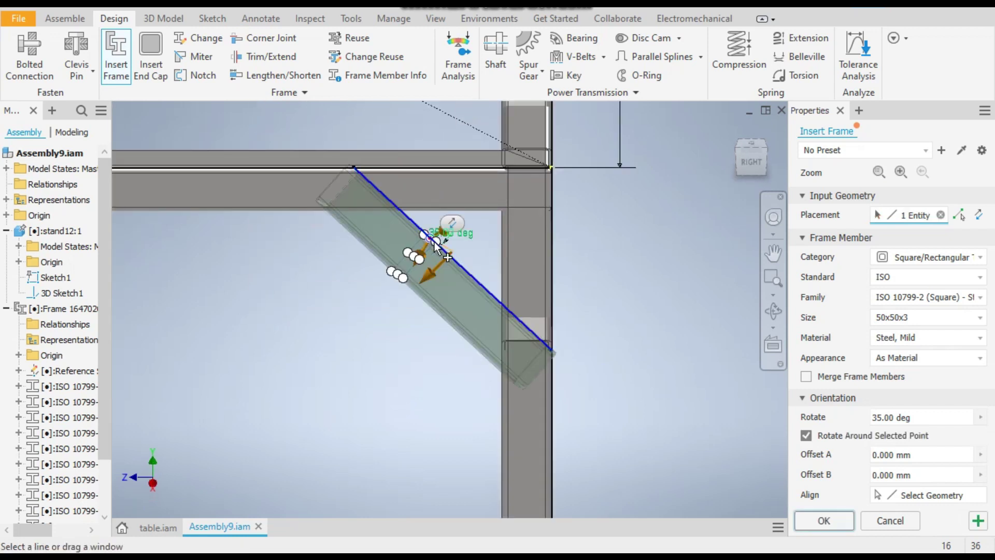
scroll(627, 266, down, 4)
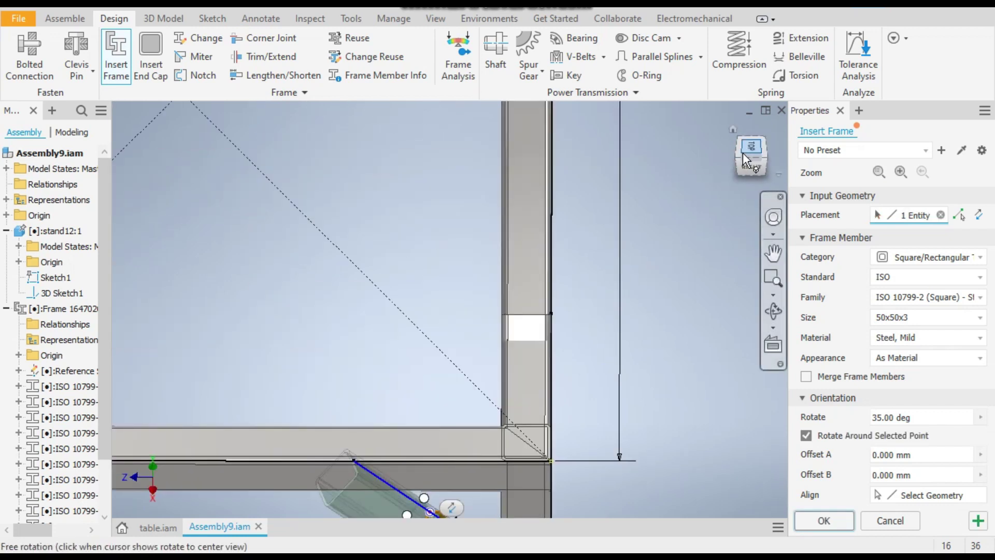
click(751, 143)
scroll(499, 498, up, 6)
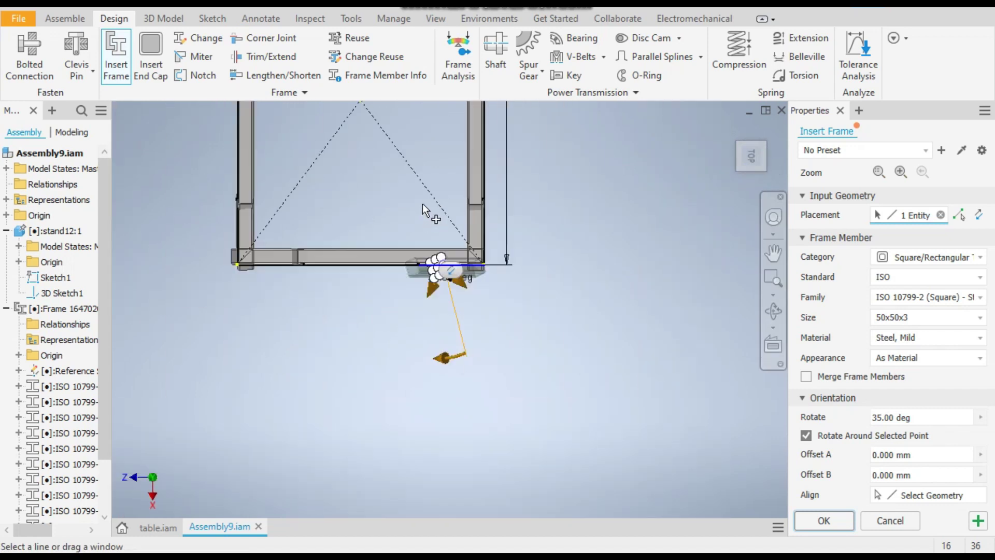
click(422, 293)
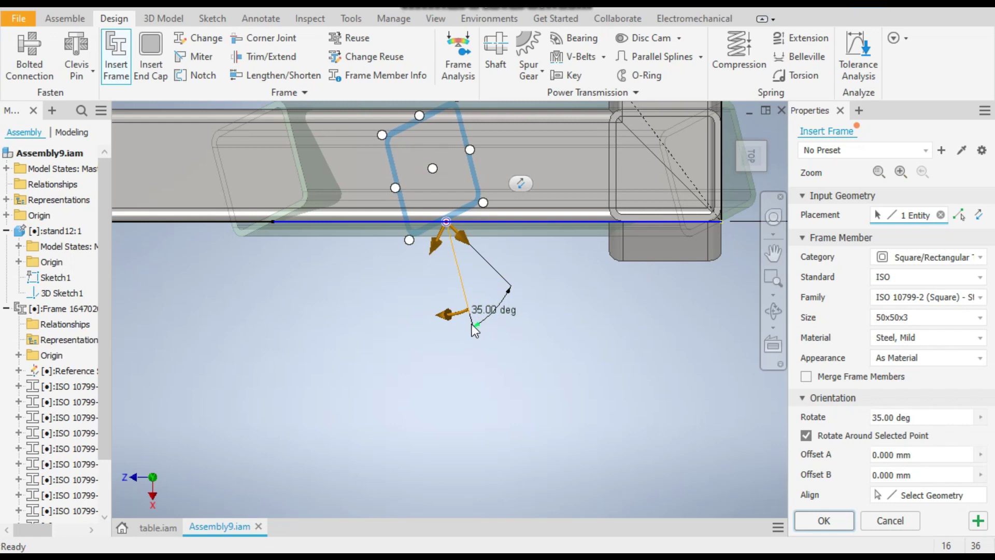
Step: Rotate the right side's back brace section to 55 deg, square with the top member, and insert the tube
mouse_move(435, 315)
mouse_down()
mouse_move(412, 323)
mouse_move(422, 316)
mouse_up()
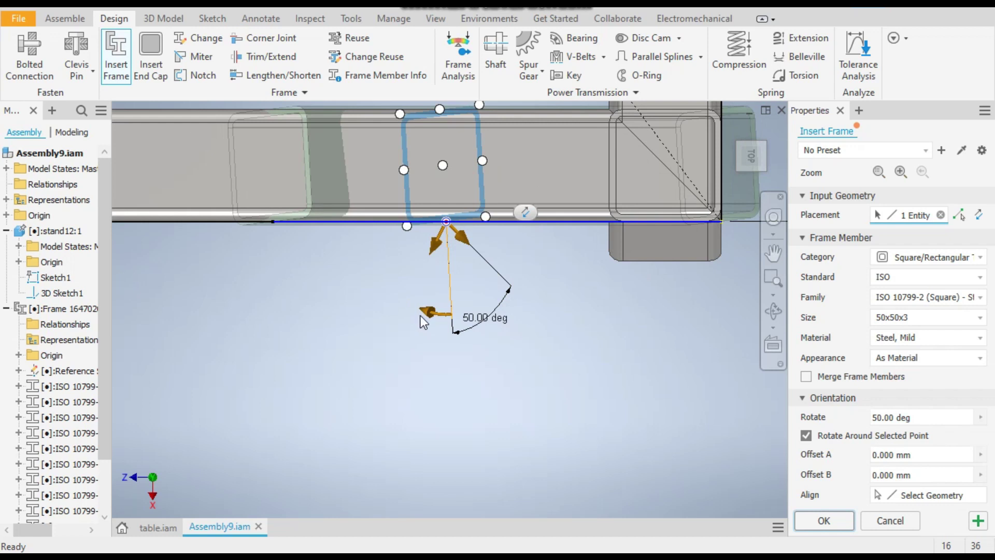
drag(421, 316, 419, 320)
right_click(378, 327)
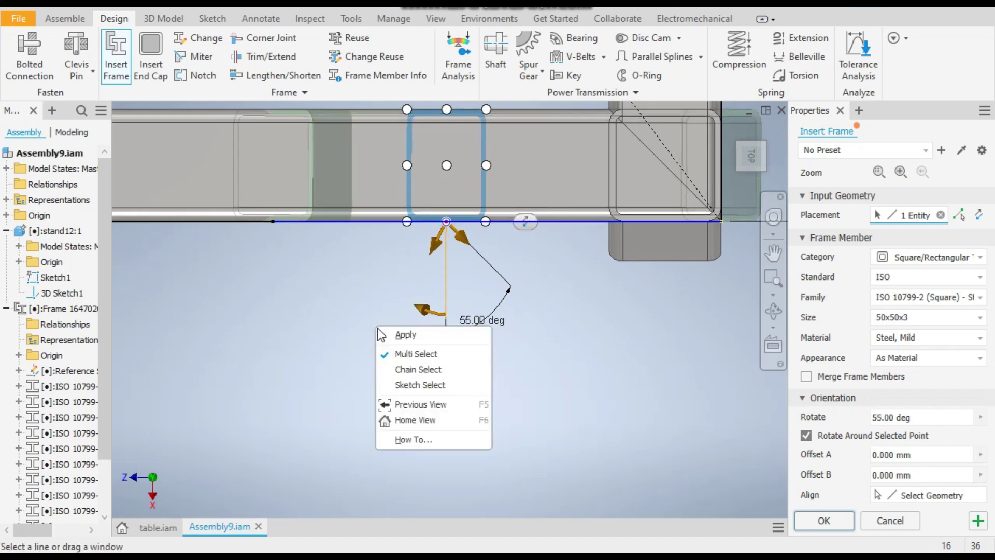
click(418, 331)
click(517, 388)
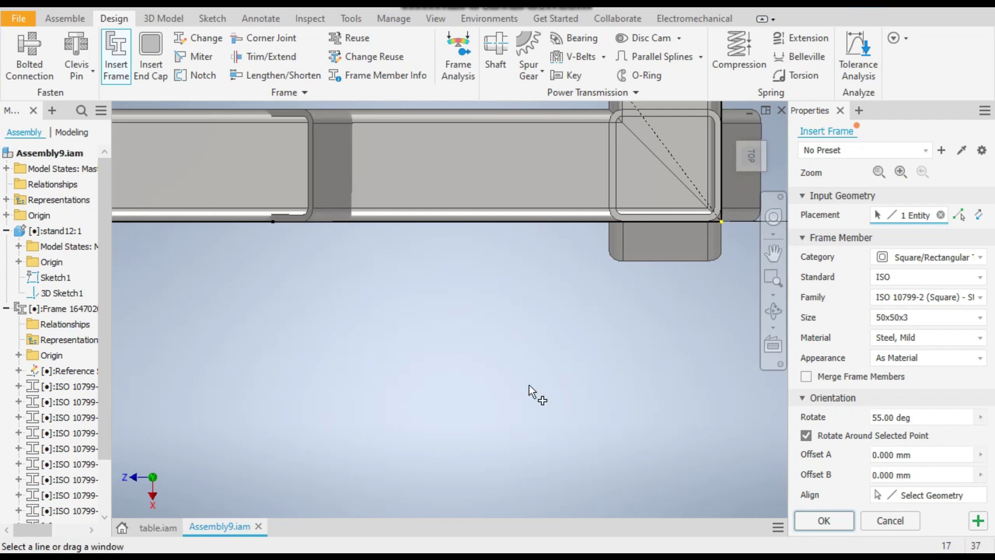
Step: Examine the corner braces around the whole frame and end the frame member insertion
scroll(493, 389, down, 5)
shift+middle_drag(496, 393, 558, 171)
scroll(558, 171, down, 5)
scroll(606, 191, up, 5)
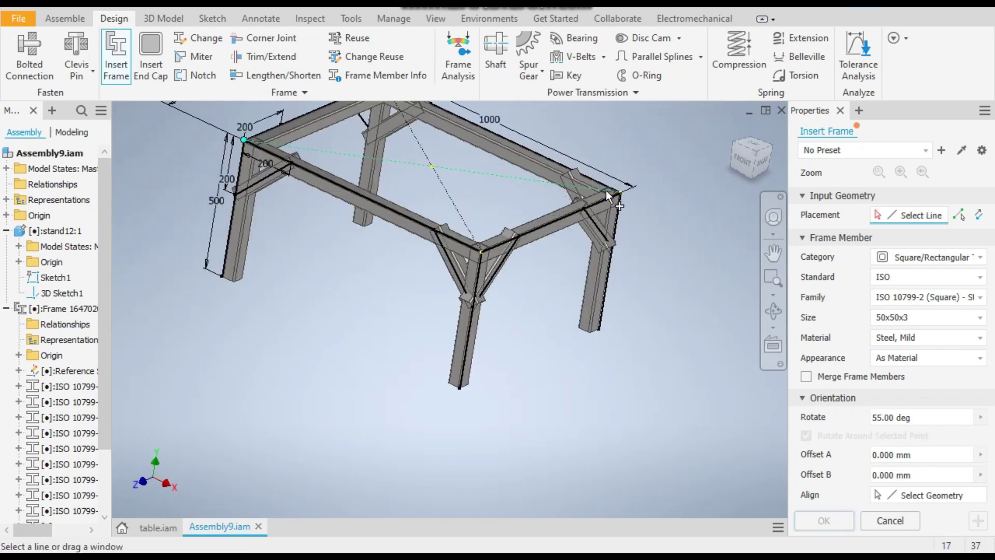
scroll(52, 438, down, 2)
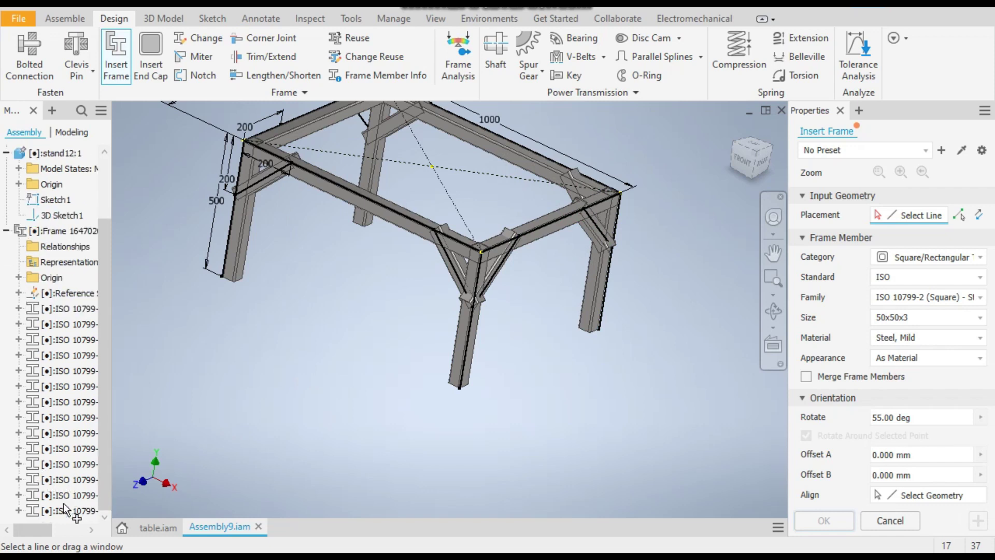
right_click(212, 413)
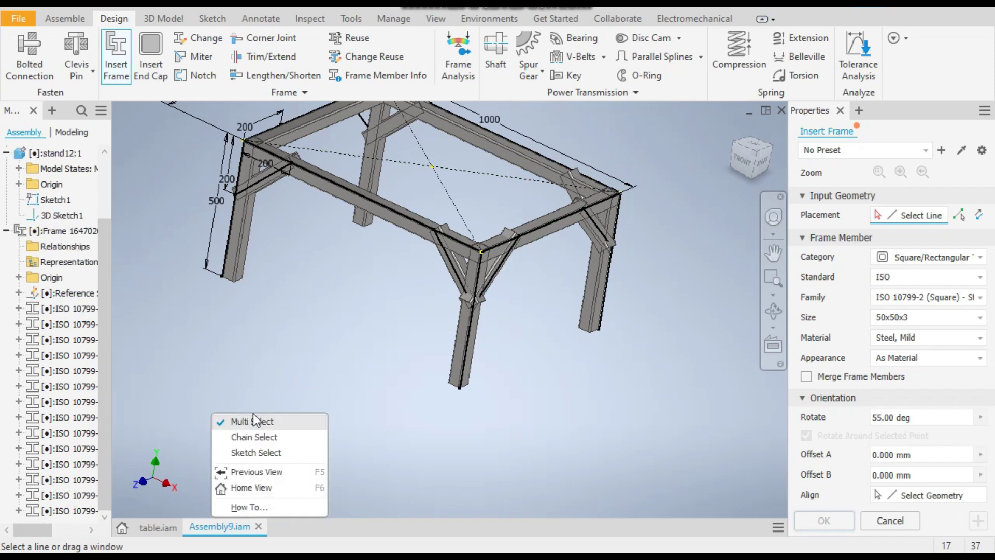
click(296, 289)
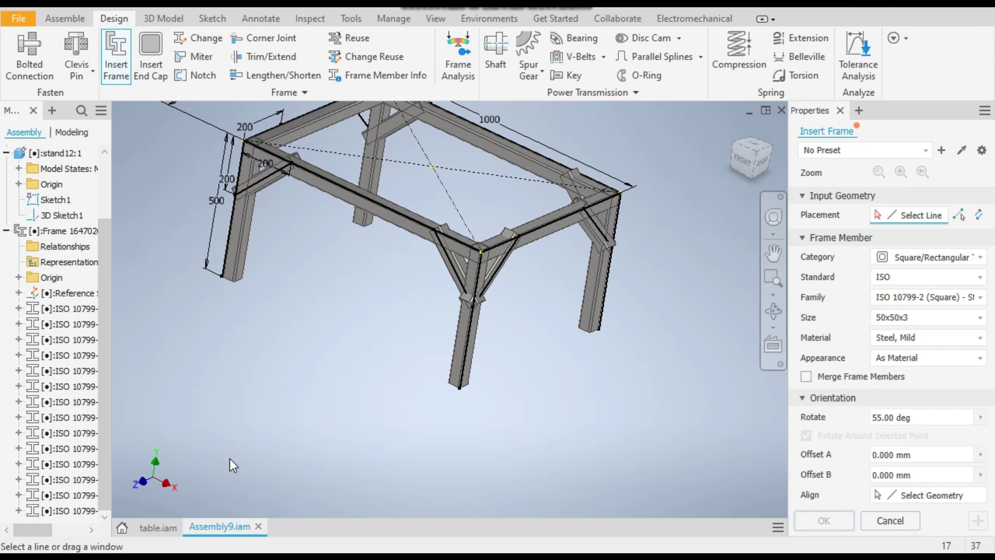
key(Escape)
Step: Mirror the two right-side corner braces to the left side of the frame about the stand part's YZ plane
click(64, 510)
shift+click(64, 495)
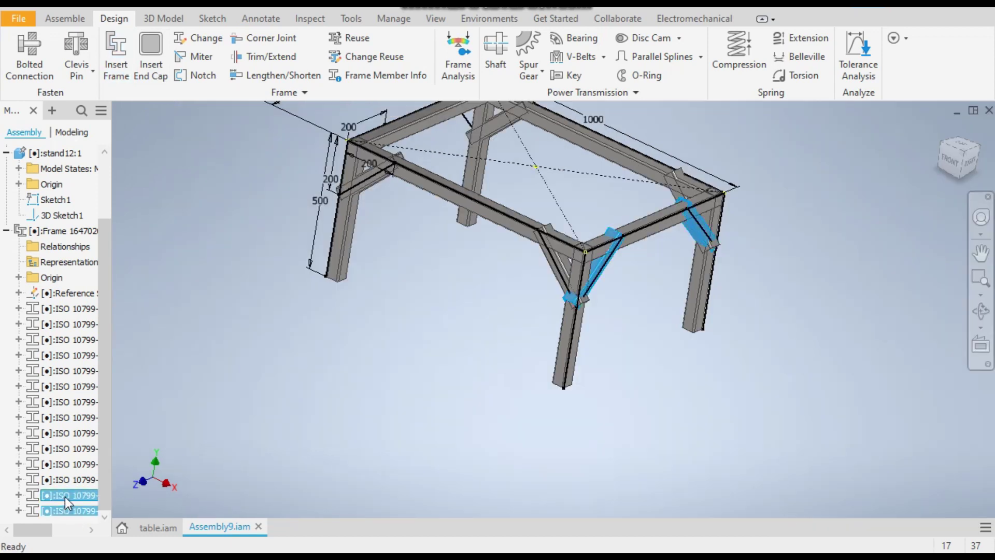
scroll(327, 211, up, 3)
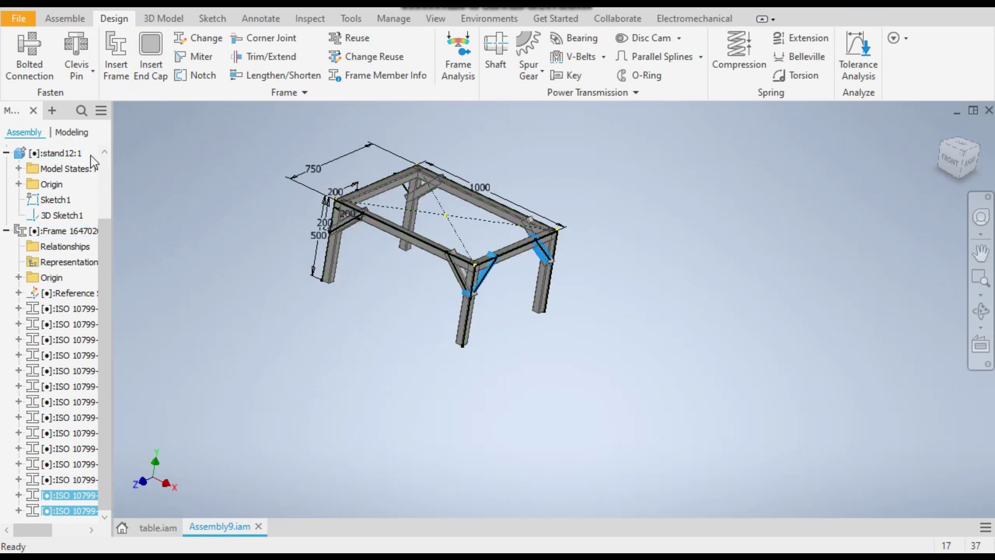
click(74, 23)
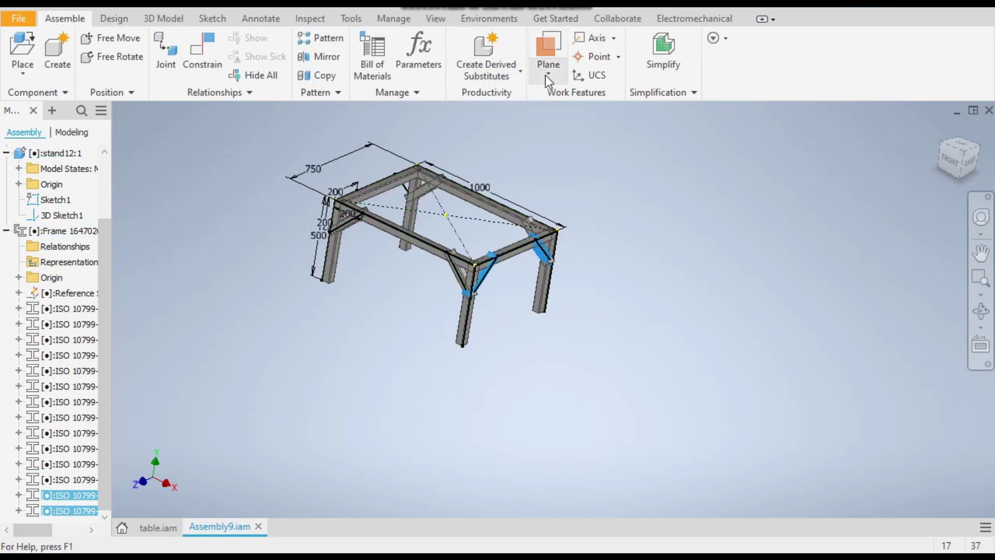
click(319, 57)
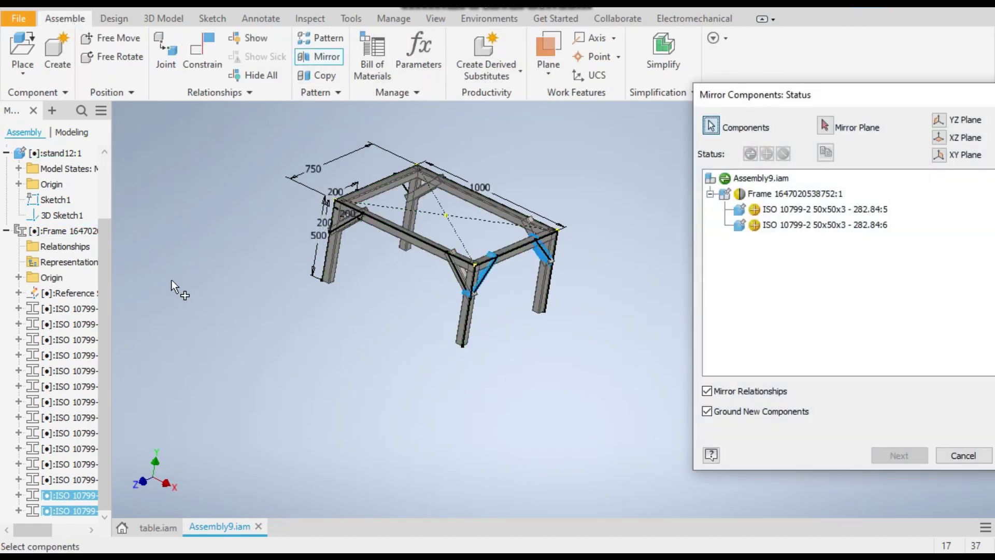
scroll(52, 283, up, 3)
click(19, 262)
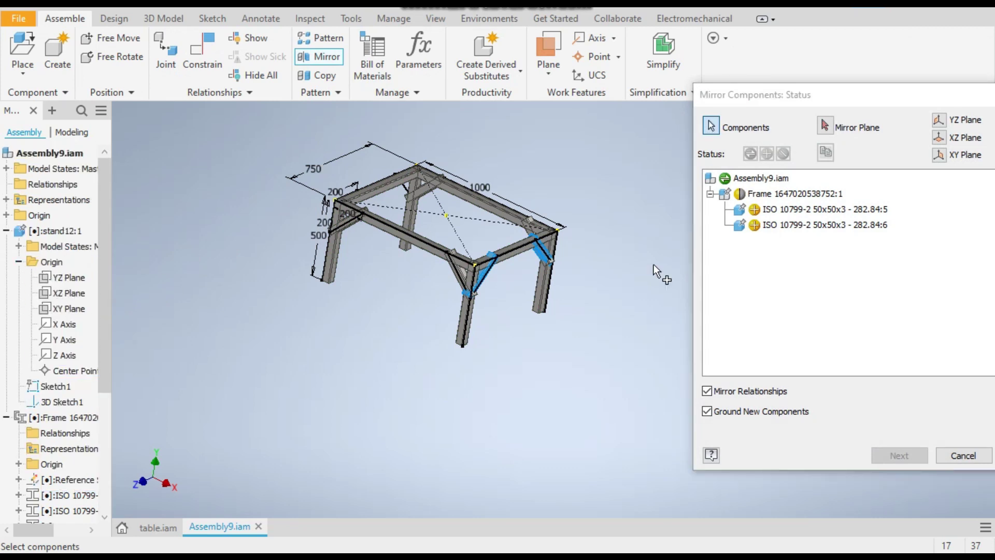
click(825, 126)
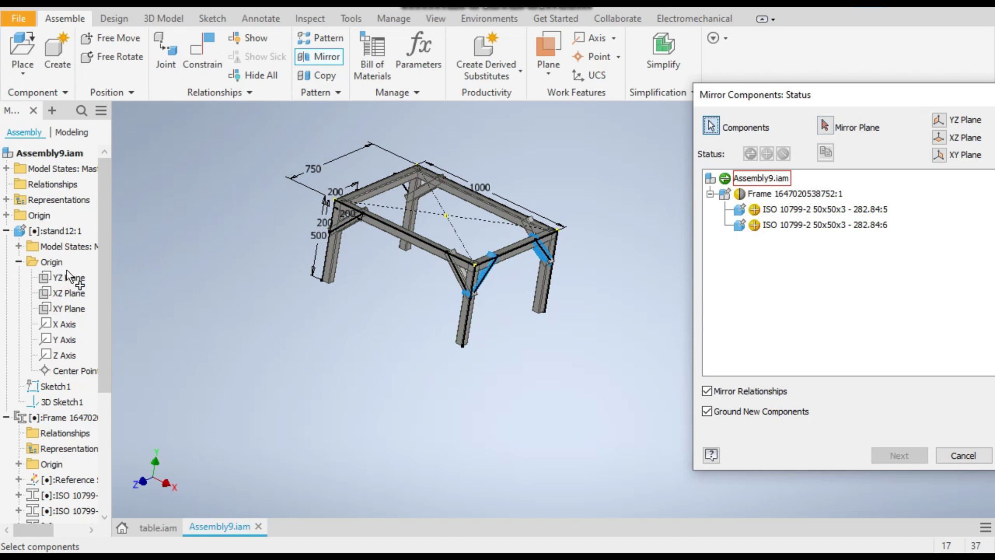
click(825, 126)
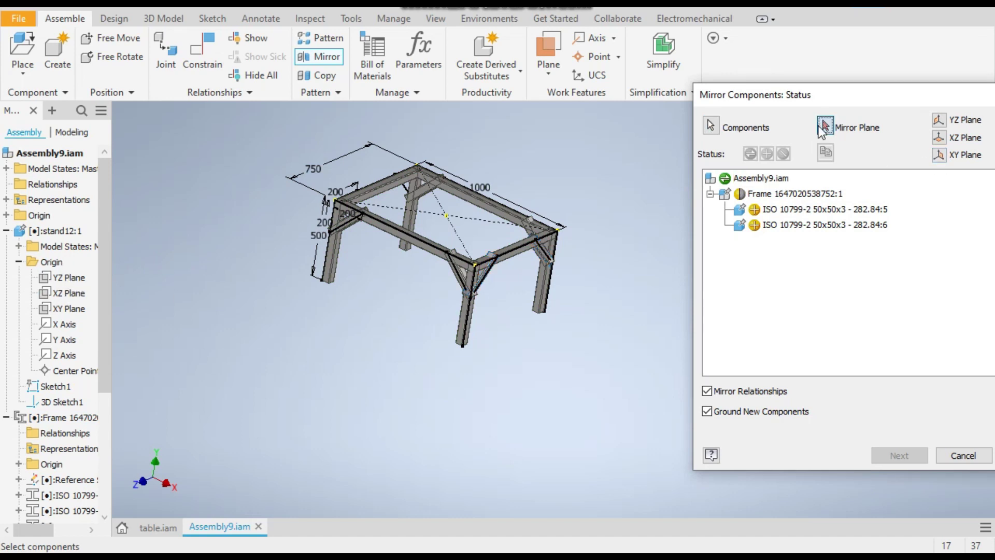
click(68, 278)
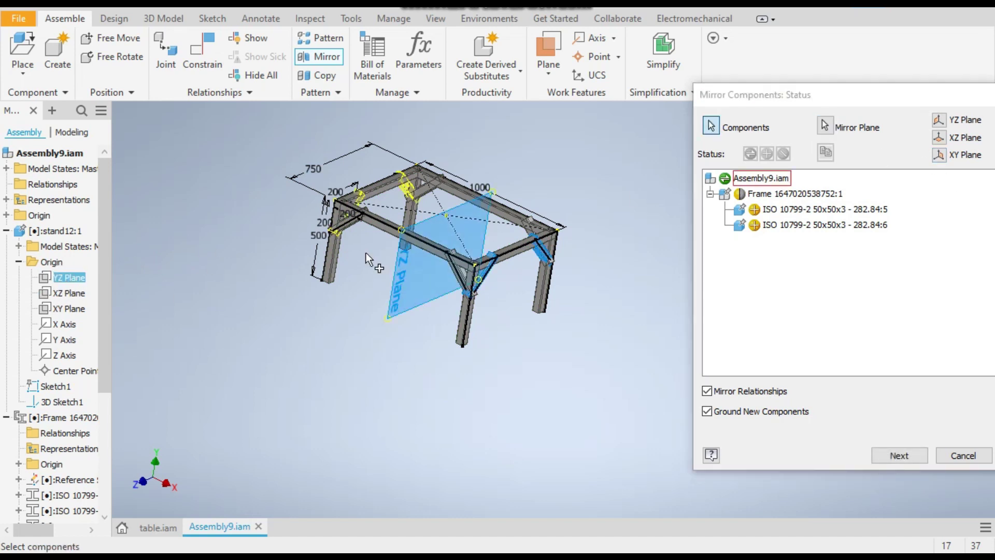
scroll(356, 191, up, 5)
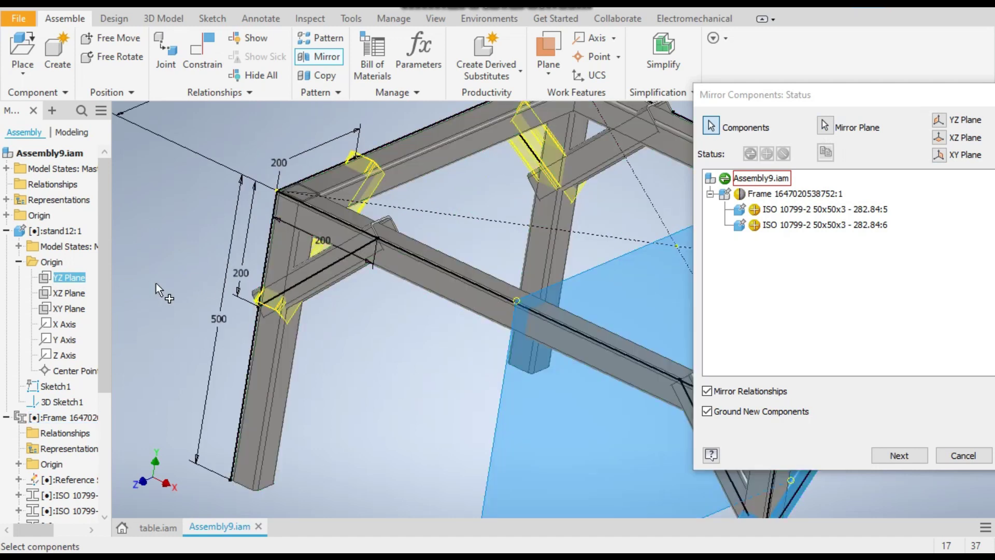
right_click(471, 228)
click(522, 199)
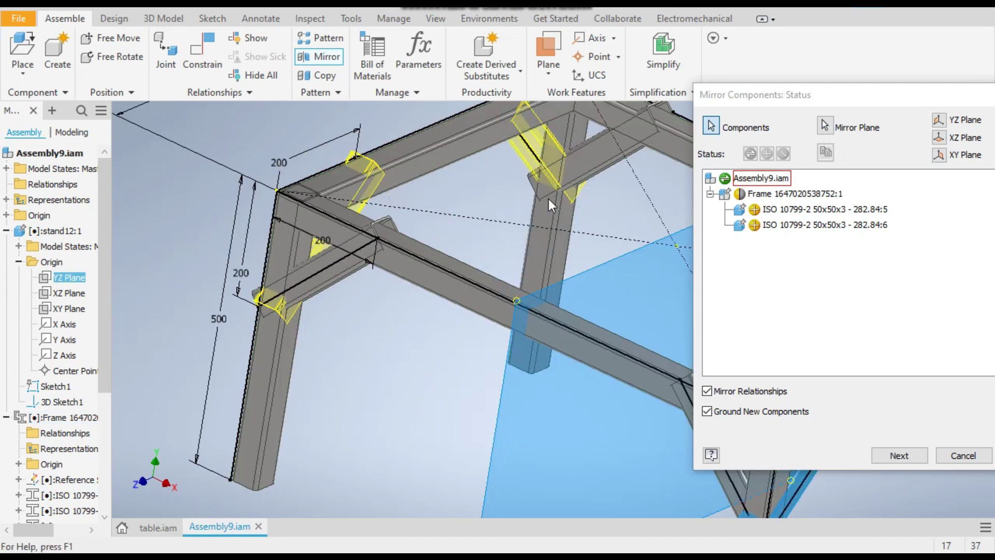
click(613, 356)
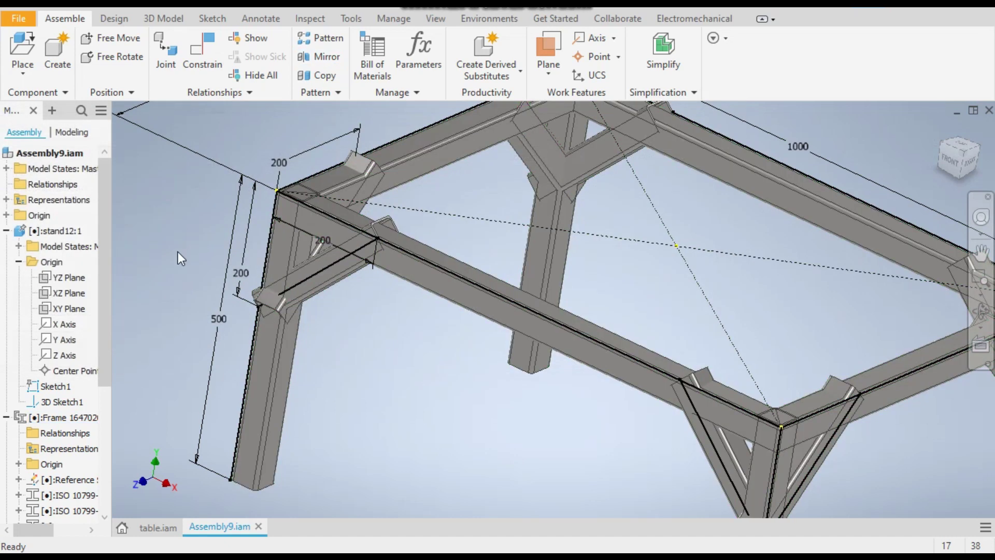
Step: Start a Trim/Extend operation with the four legs as the frame members
scroll(317, 221, down, 3)
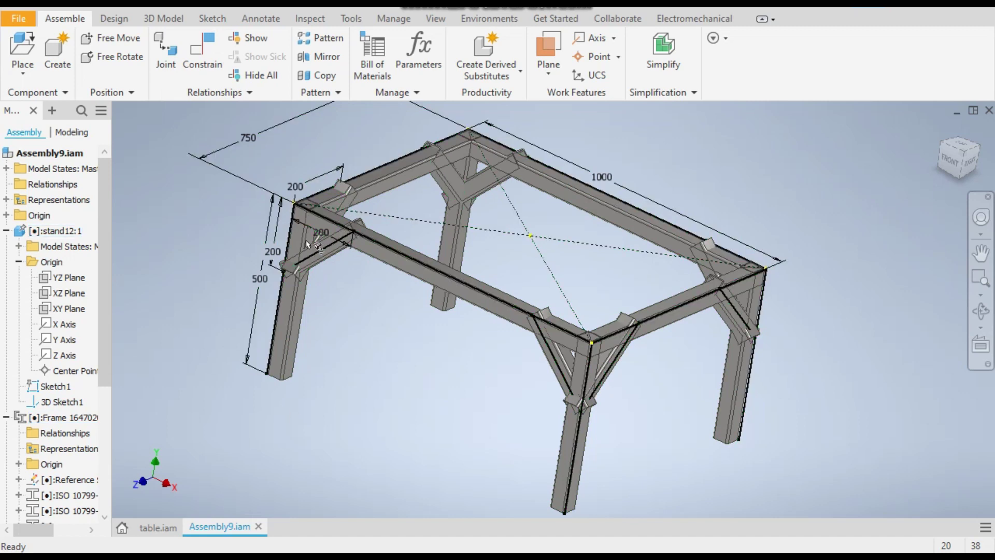
scroll(364, 251, up, 5)
scroll(364, 250, down, 6)
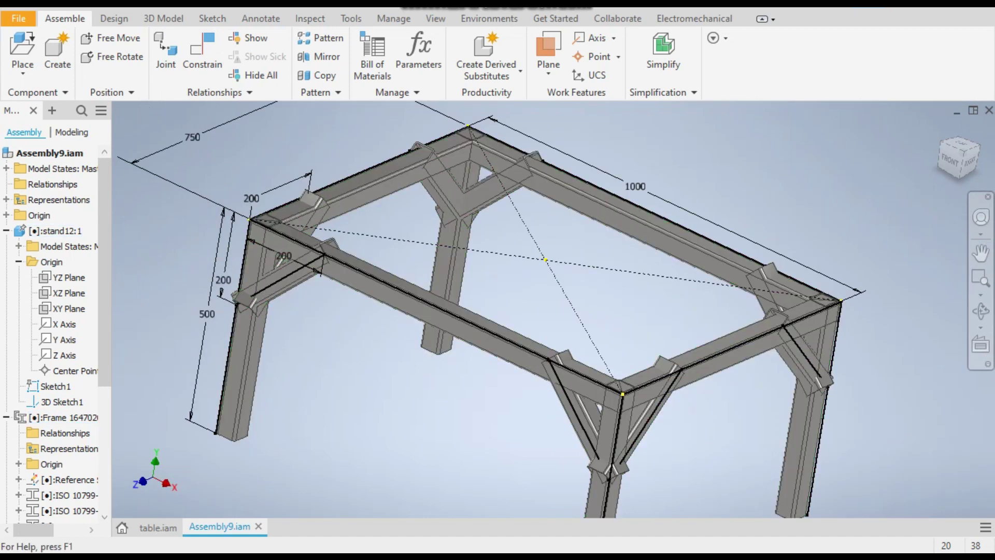
click(131, 20)
click(263, 57)
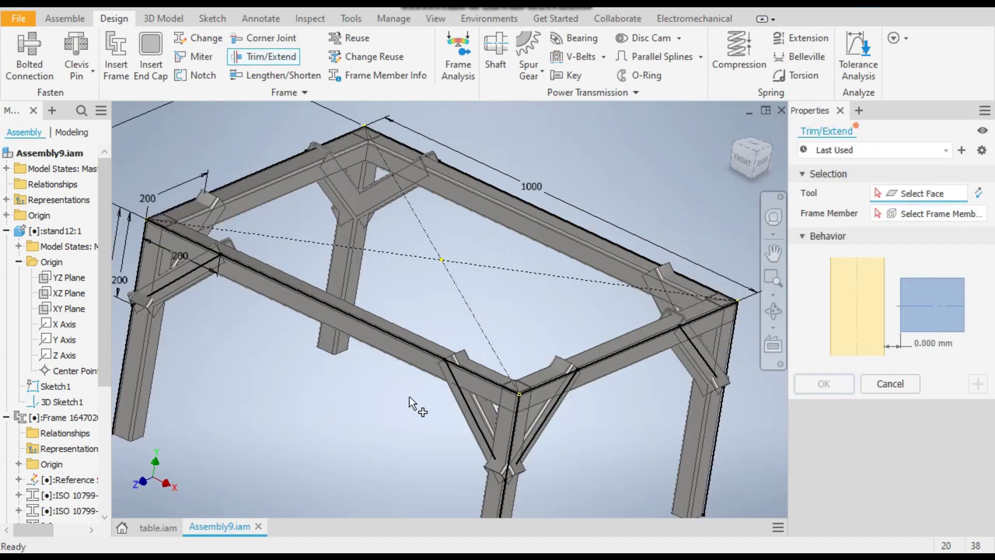
shift+middle_drag(369, 405, 379, 363)
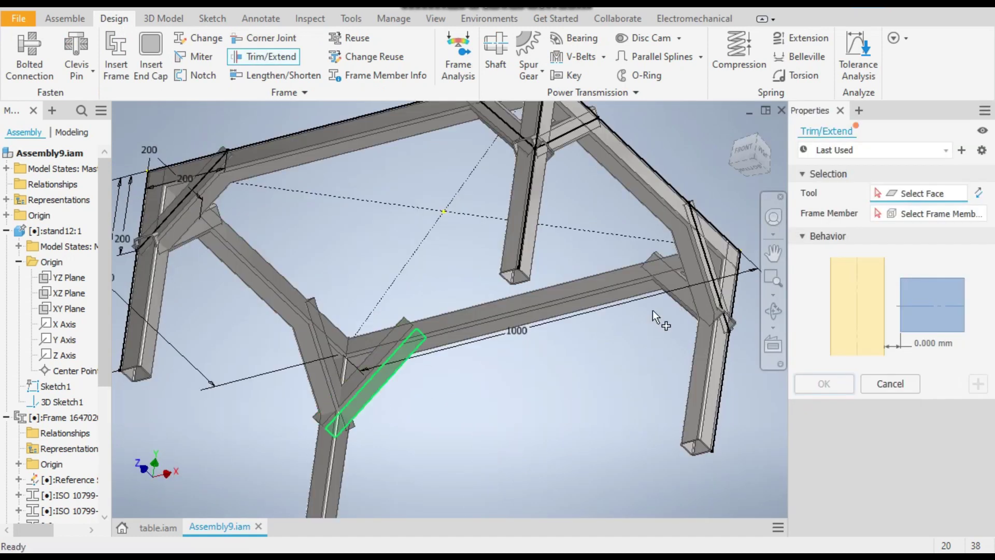
click(699, 400)
click(522, 267)
click(142, 312)
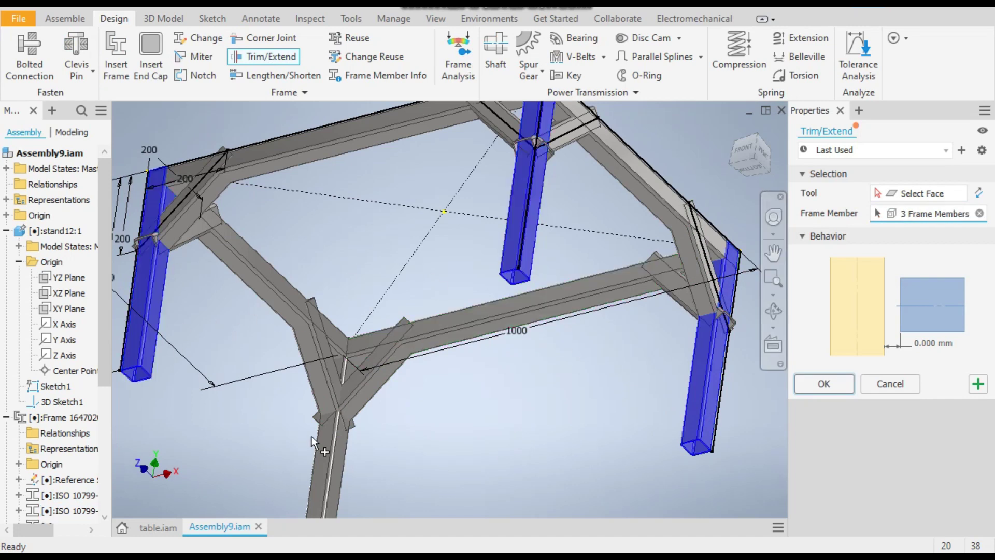
click(328, 446)
Step: Trim the four legs to the underside face of the front top member with a 0 mm gap
click(895, 199)
click(358, 146)
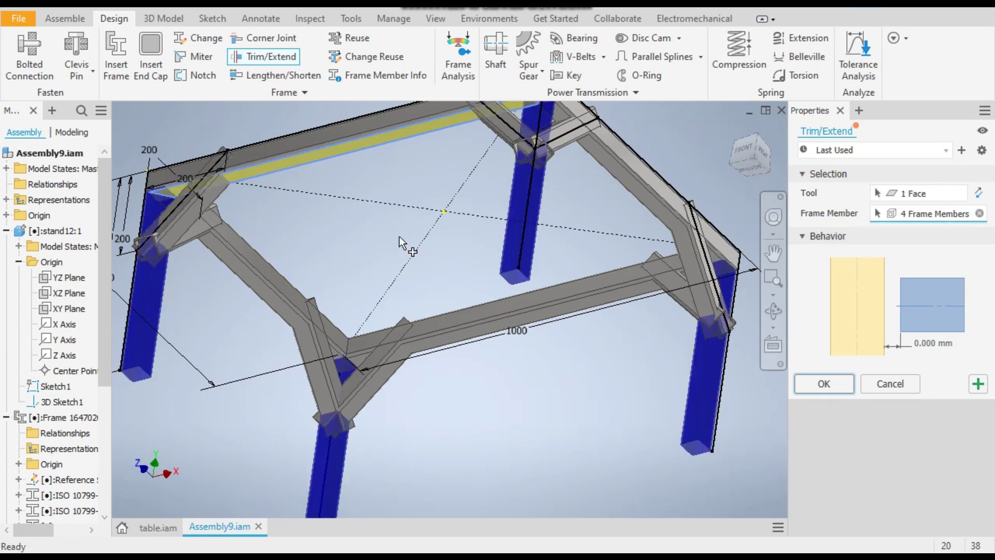
shift+middle_drag(428, 222, 440, 256)
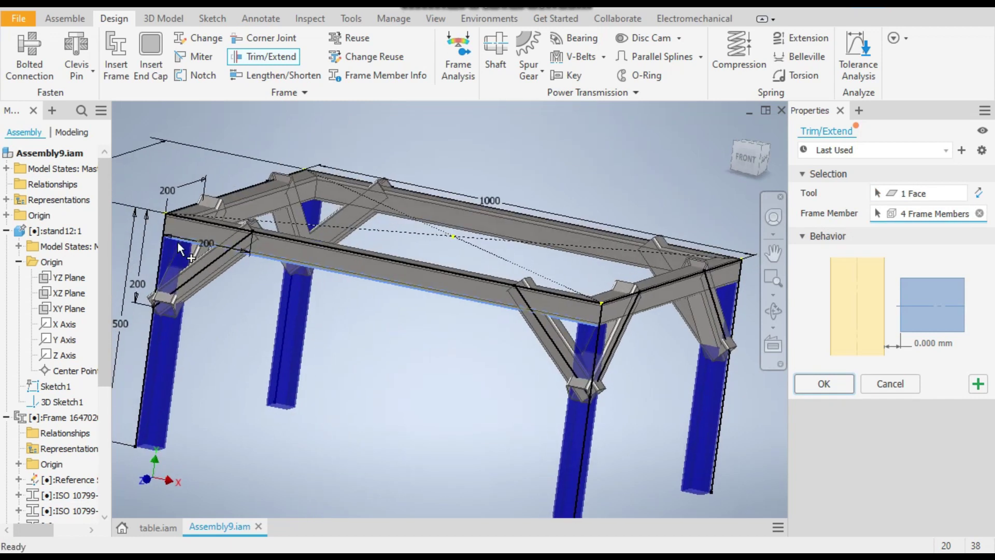
scroll(178, 258, up, 5)
shift+middle_drag(178, 257, 329, 198)
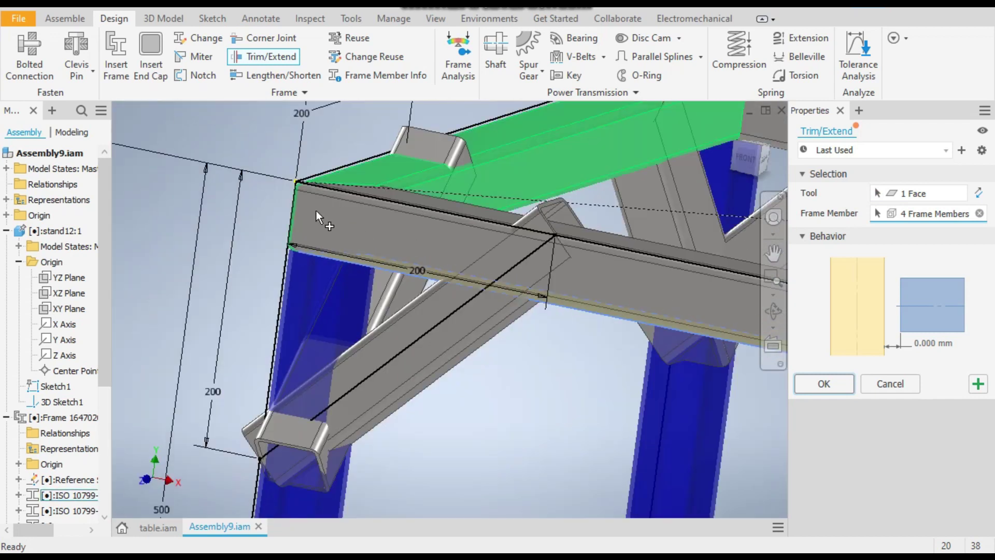
scroll(419, 262, down, 10)
scroll(483, 269, up, 8)
scroll(391, 272, down, 3)
scroll(541, 216, up, 4)
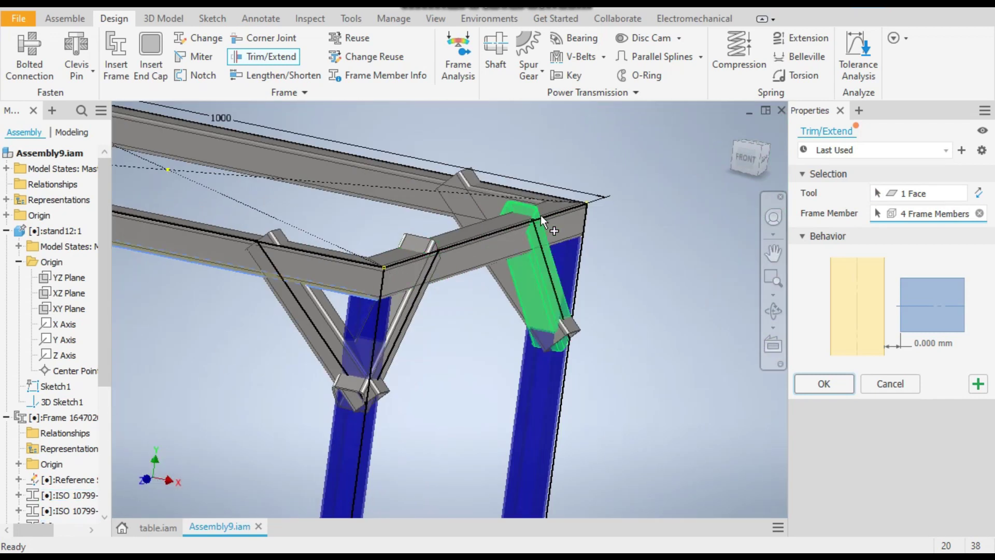
scroll(540, 216, down, 5)
scroll(412, 190, up, 6)
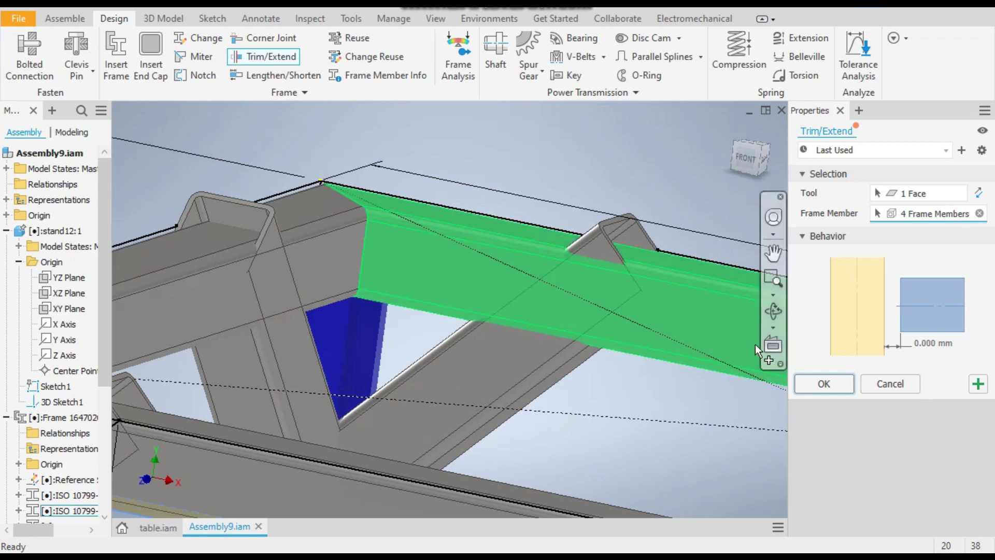
click(824, 383)
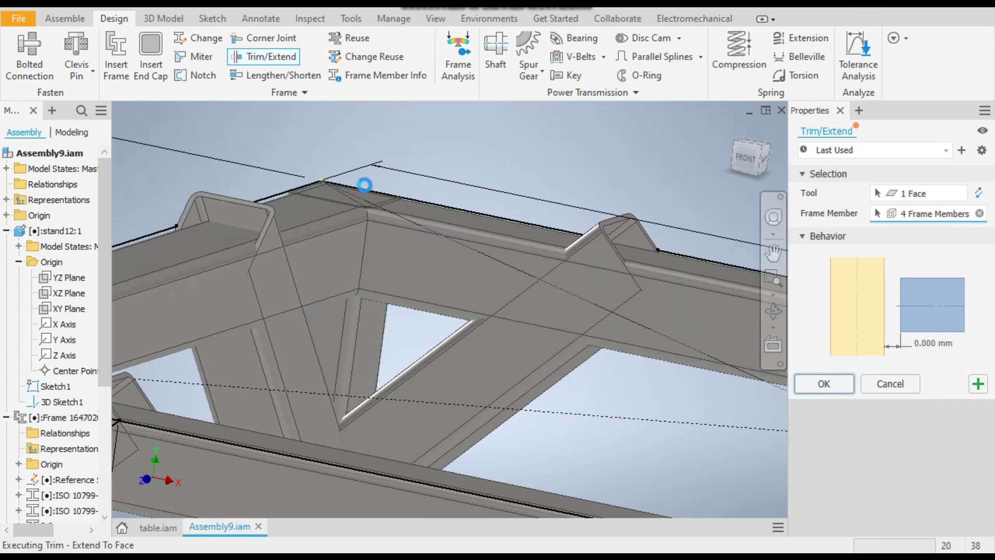
Step: Start a new Trim/Extend operation and select the front-left, front-right and right-side corner braces as frame members
scroll(360, 136, down, 4)
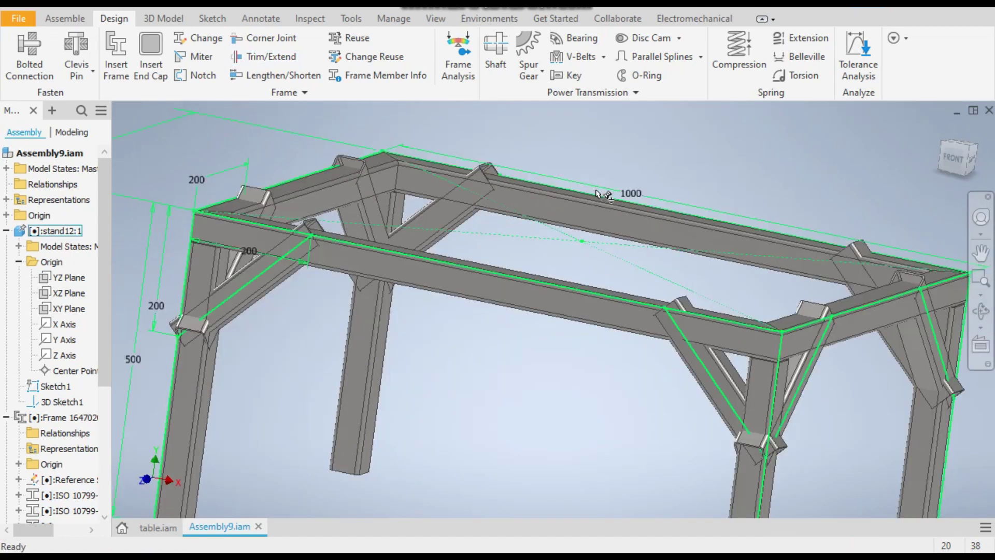
click(269, 57)
scroll(470, 213, down, 5)
scroll(452, 294, up, 8)
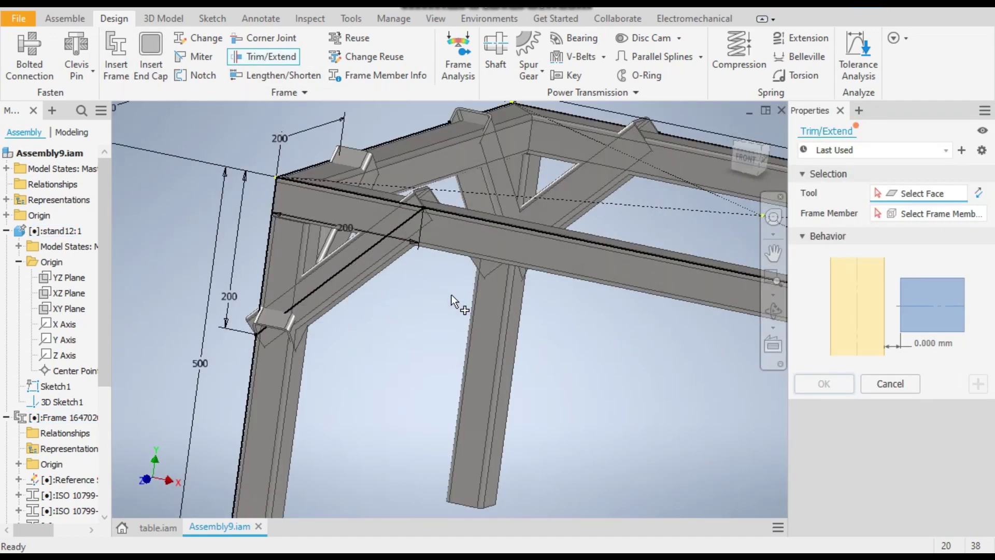
shift+middle_drag(468, 302, 471, 260)
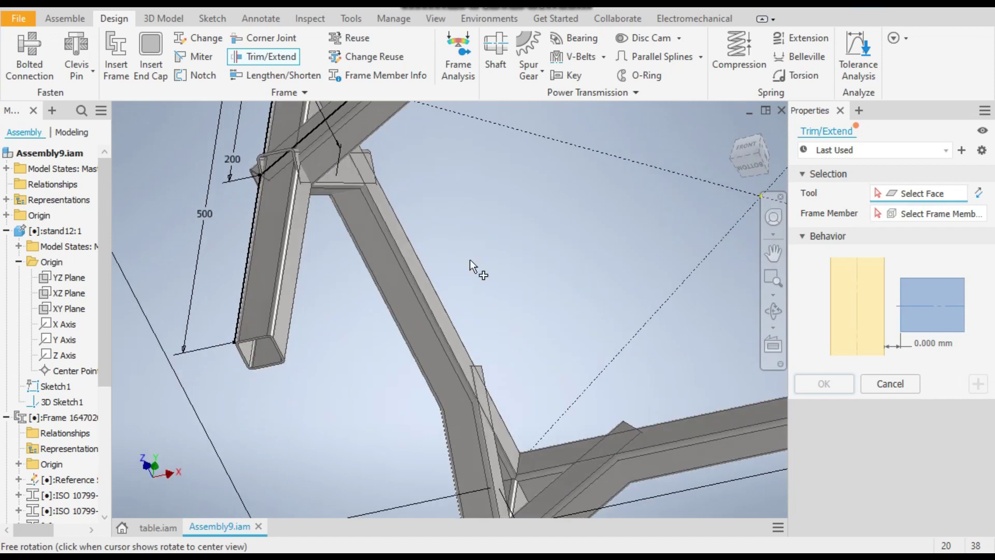
scroll(459, 306, down, 4)
scroll(431, 234, up, 6)
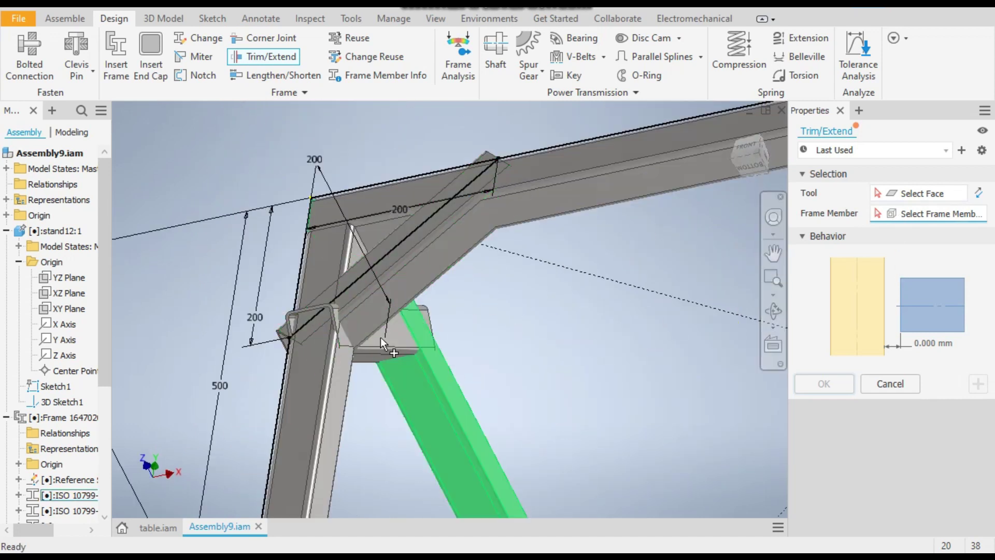
click(381, 259)
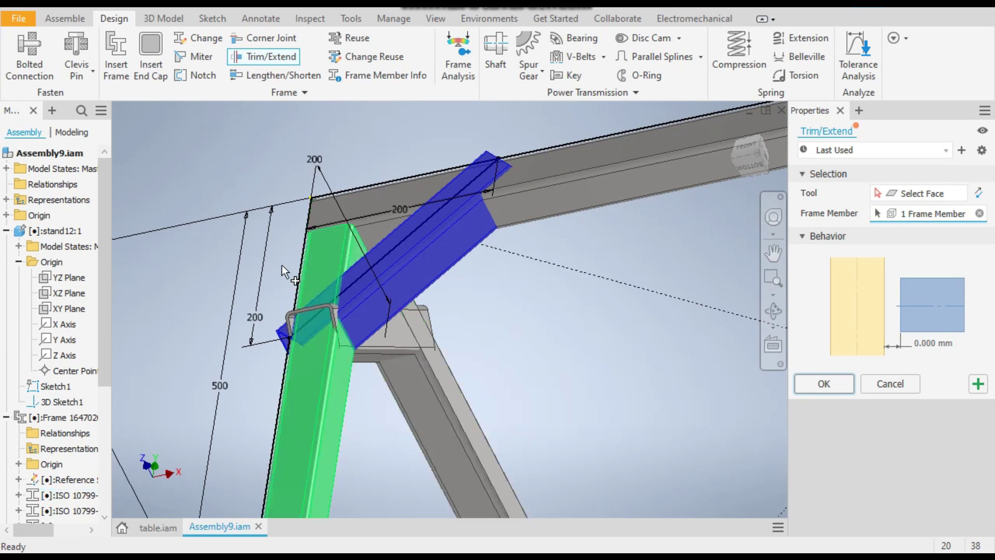
scroll(282, 265, down, 5)
click(456, 216)
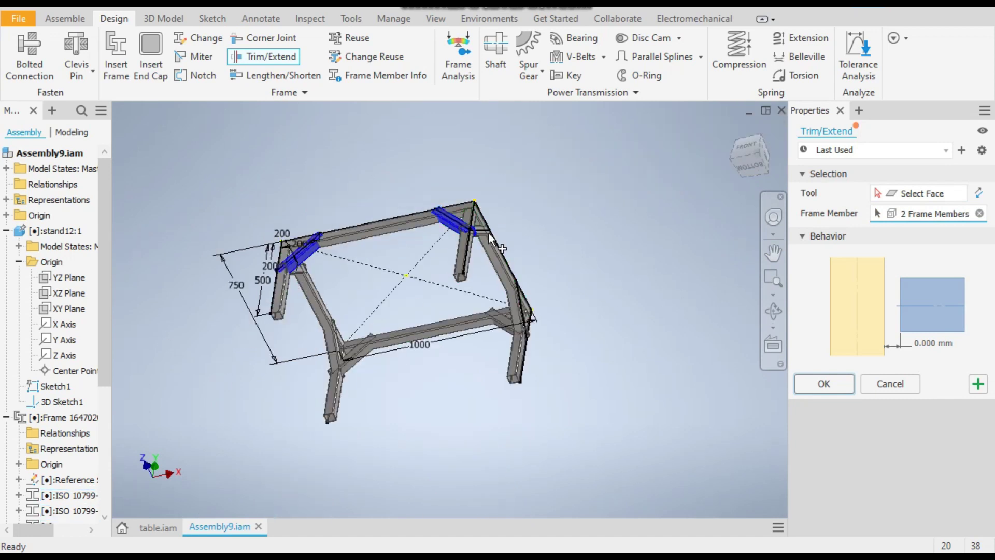
click(517, 288)
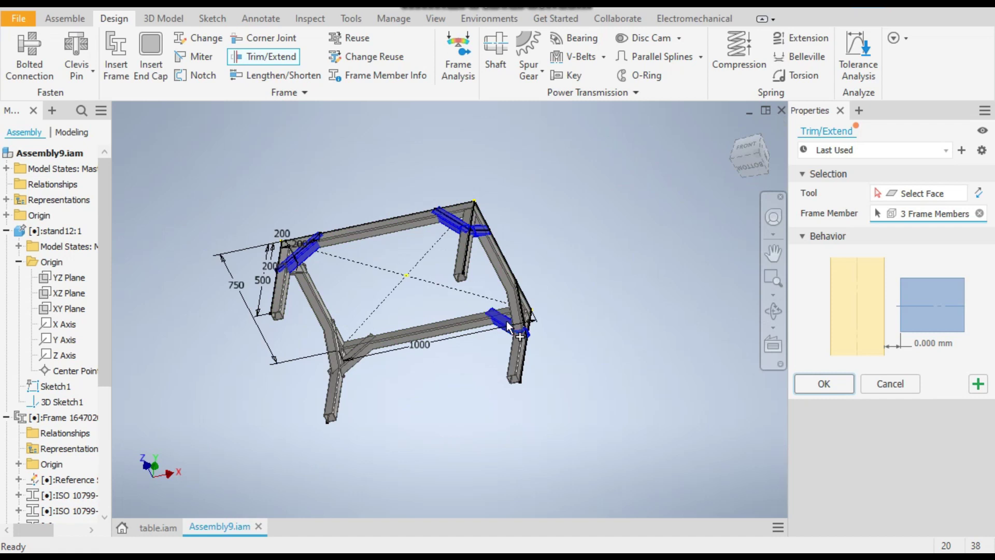
Step: Add the back-left brace and the remaining right-side brace to the frame members, making six corner braces
scroll(57, 415, down, 5)
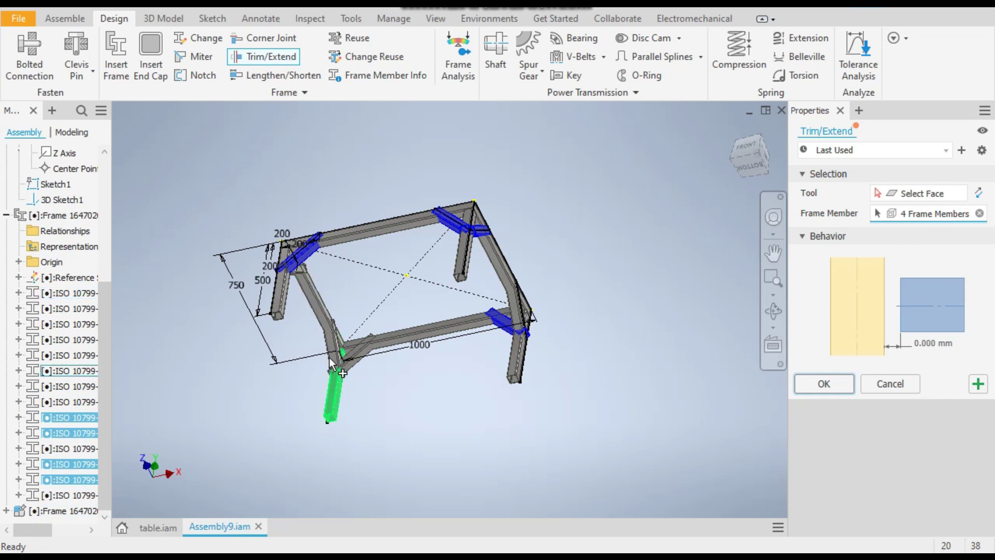
click(73, 448)
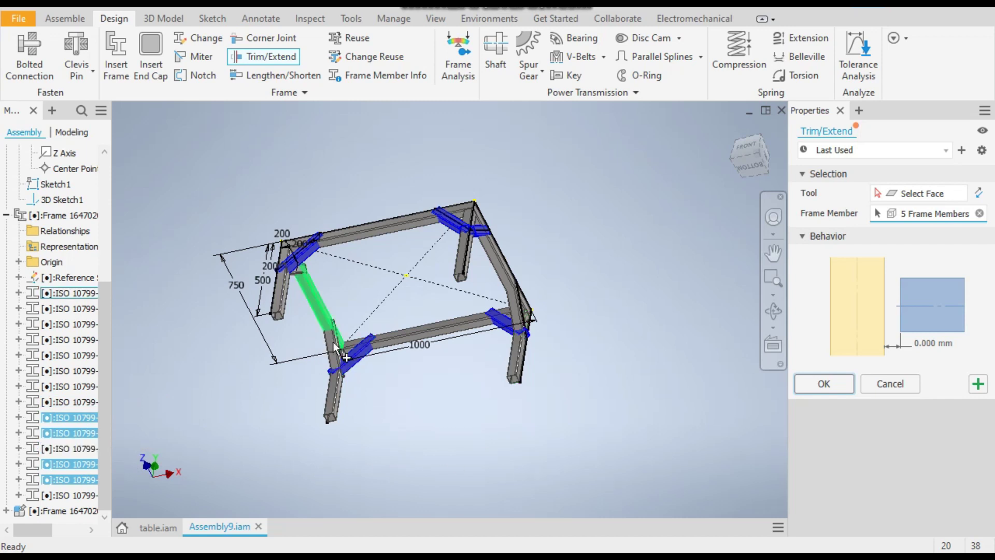
click(68, 495)
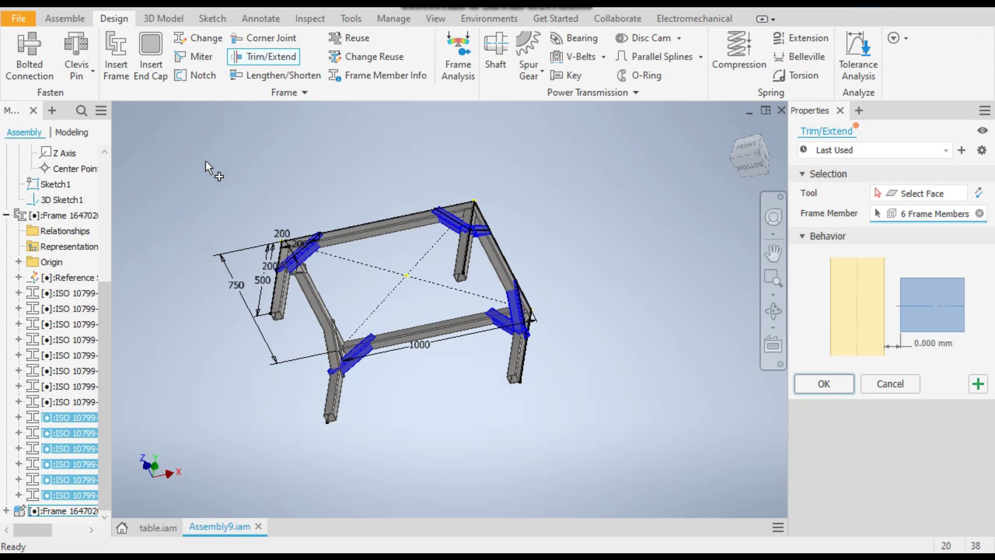
scroll(357, 210, up, 5)
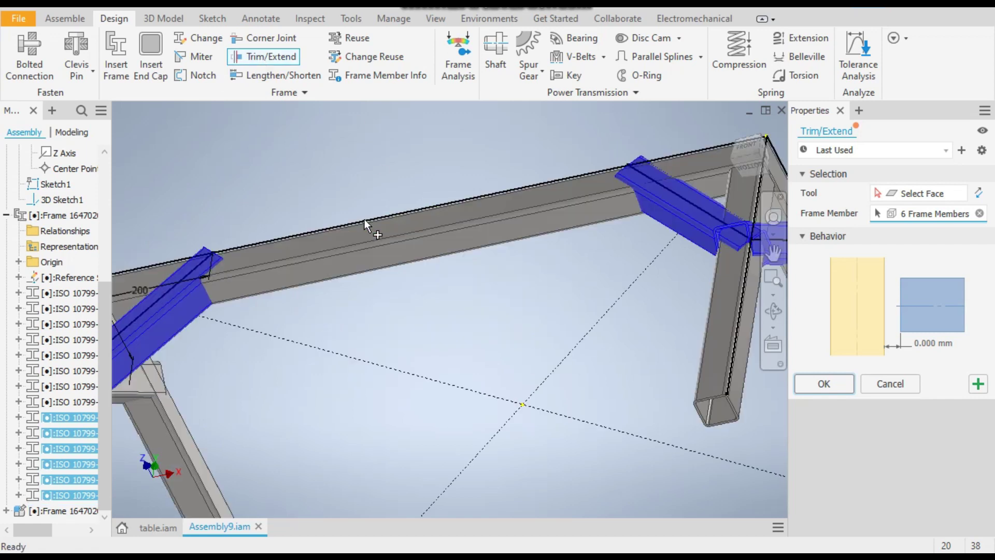
Step: Trim the six selected corner braces to the underside face of the front top member with a 0 mm gap
click(904, 201)
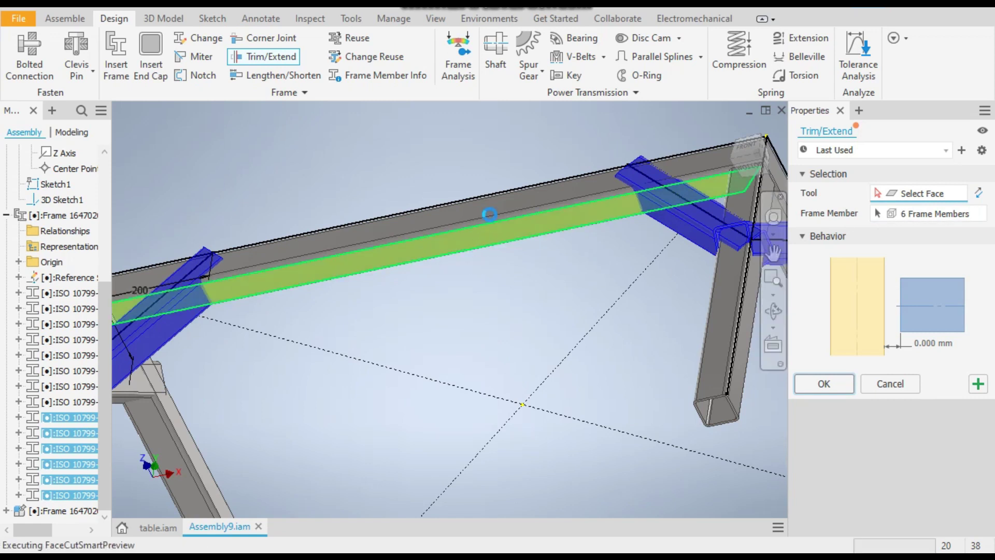
click(490, 214)
scroll(430, 175, down, 4)
right_click(430, 175)
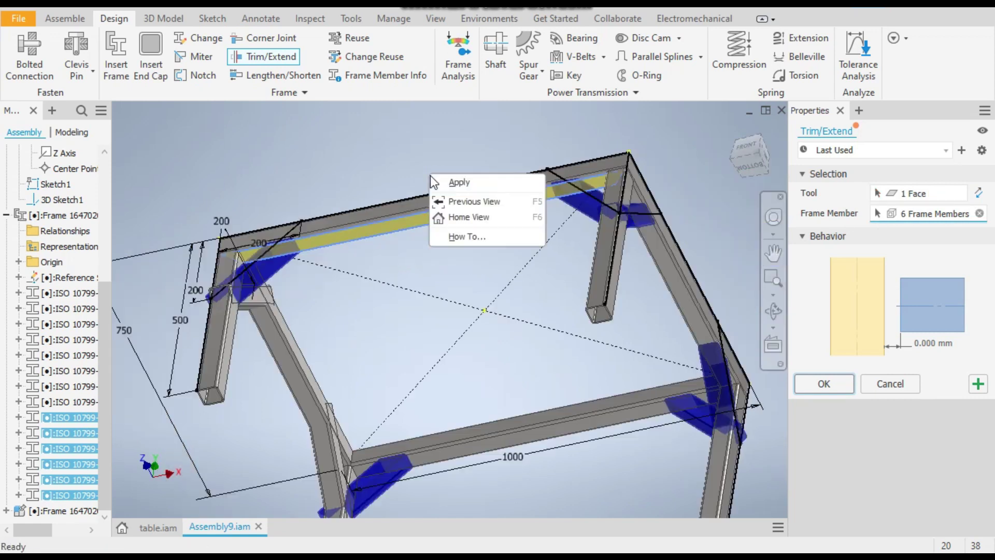
click(456, 183)
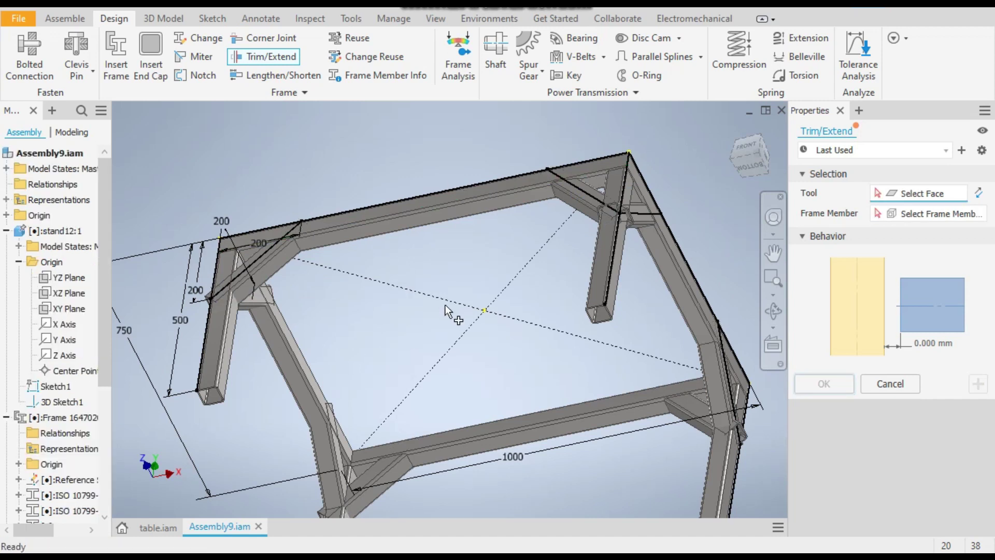
scroll(446, 307, down, 3)
shift+middle_drag(444, 304, 459, 338)
scroll(382, 306, up, 5)
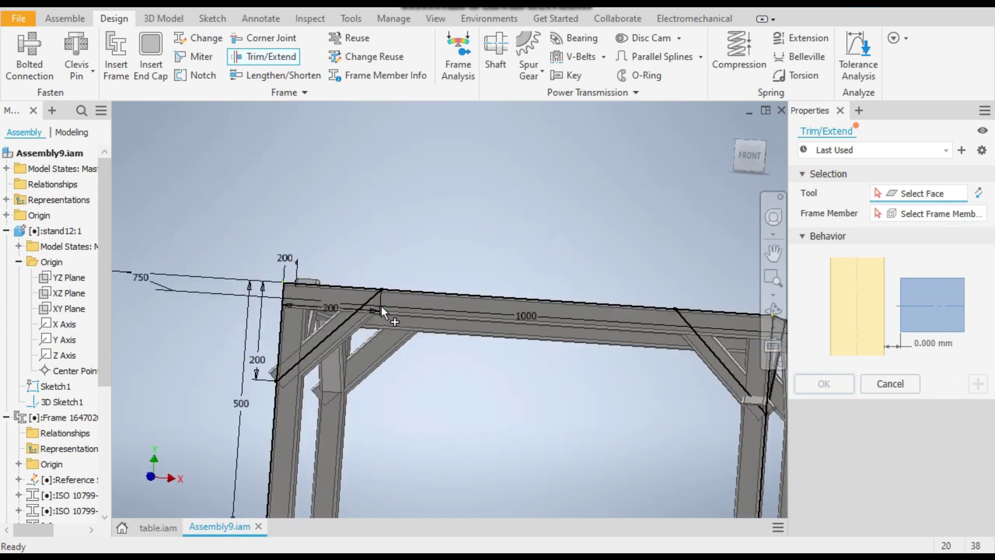
scroll(382, 307, up, 5)
scroll(459, 232, down, 5)
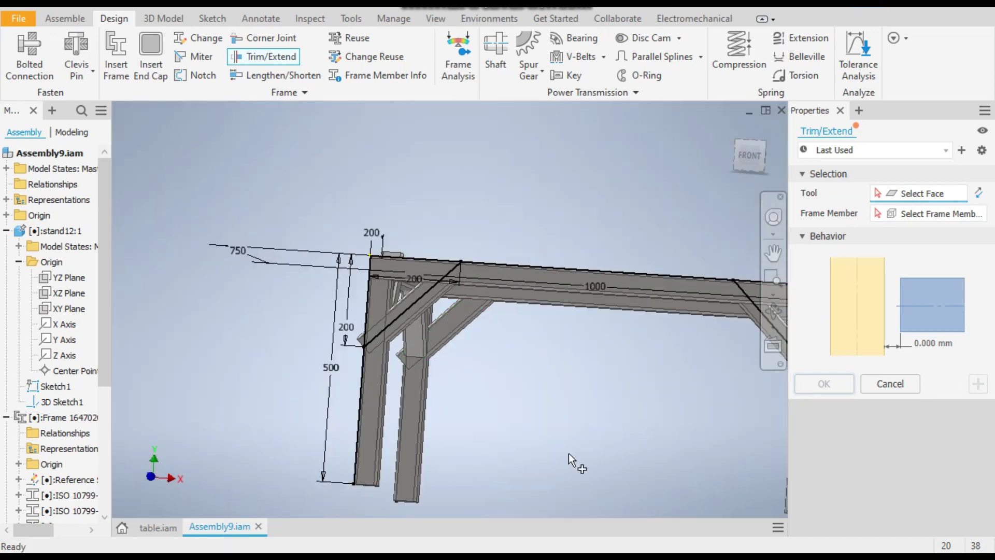
mouse_move(520, 384)
shift+middle_down()
mouse_move(552, 402)
mouse_move(519, 399)
shift+middle_up()
scroll(358, 393, up, 3)
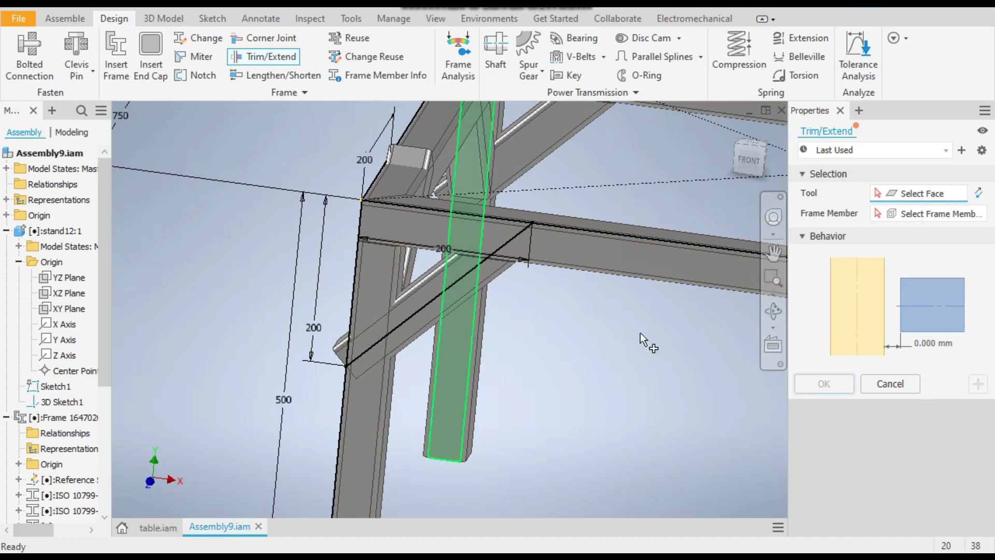
click(910, 223)
click(430, 276)
scroll(391, 229, down, 3)
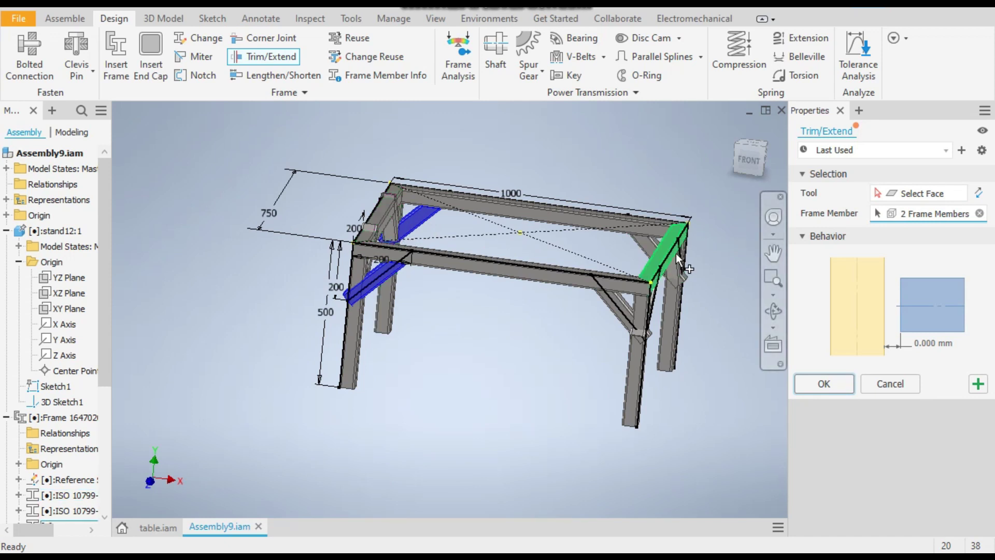
scroll(680, 279, up, 5)
click(653, 239)
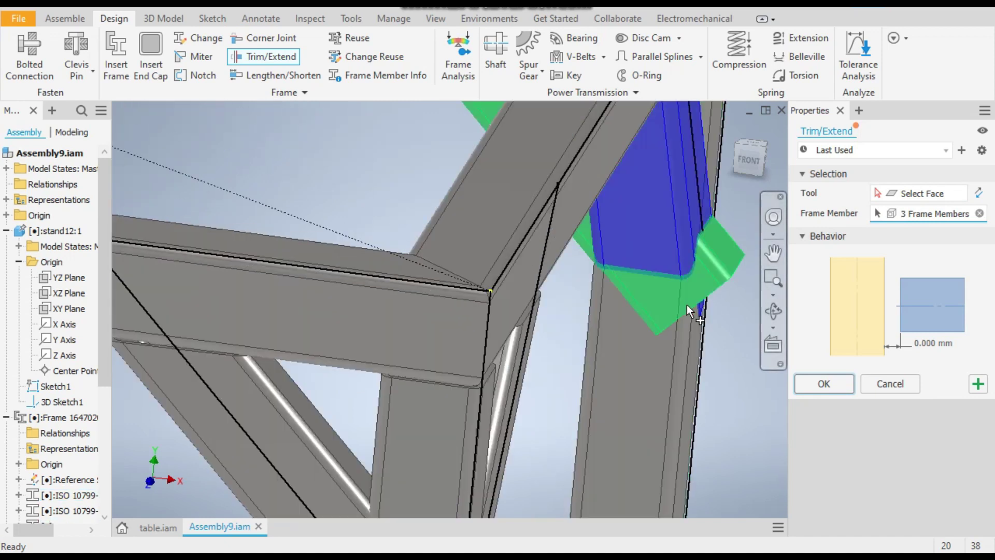
scroll(694, 278, down, 5)
scroll(596, 306, up, 5)
click(447, 281)
shift+middle_drag(533, 356, 513, 358)
scroll(487, 358, down, 5)
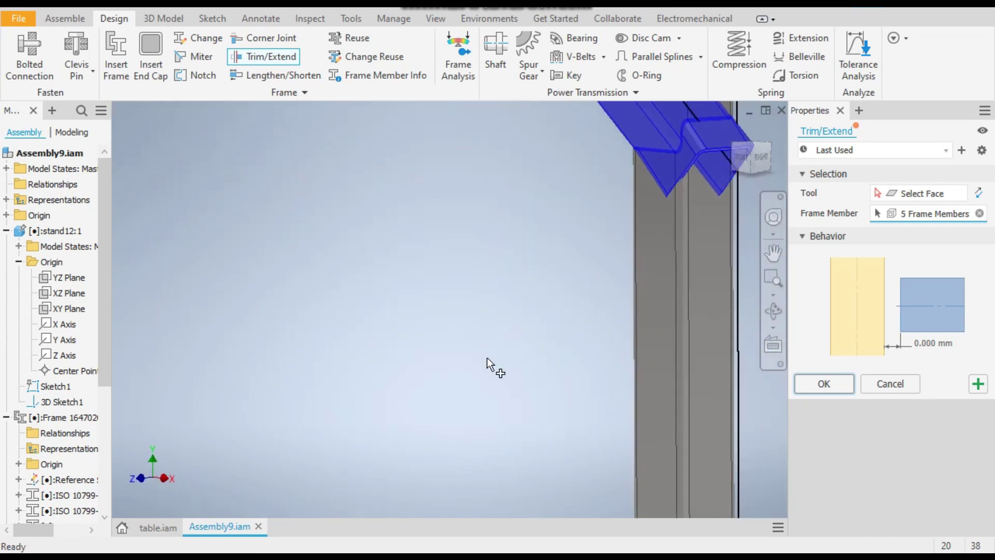
click(319, 257)
scroll(546, 315, down, 2)
scroll(422, 265, up, 4)
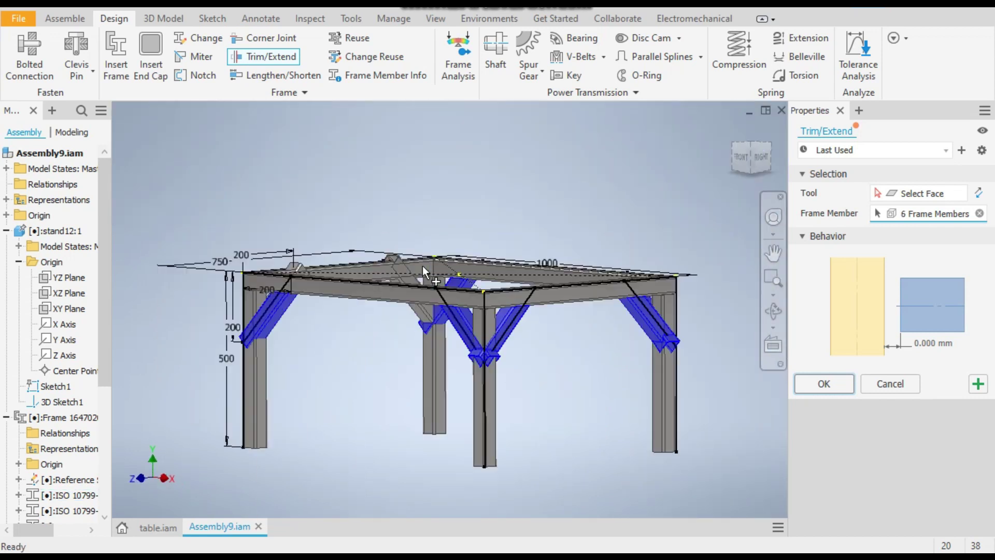
scroll(506, 253, up, 2)
scroll(523, 270, down, 2)
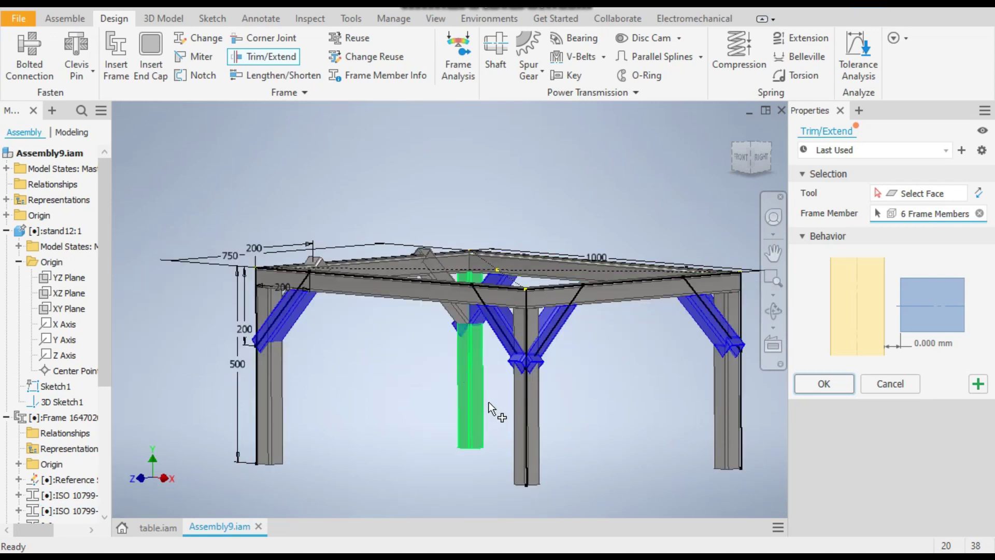
shift+middle_drag(488, 402, 412, 382)
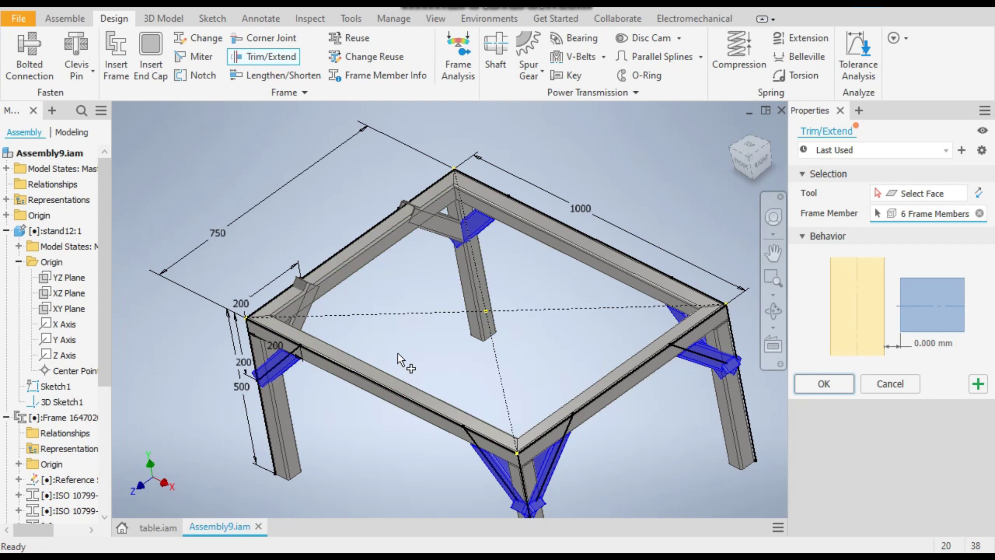
shift+middle_drag(398, 353, 506, 328)
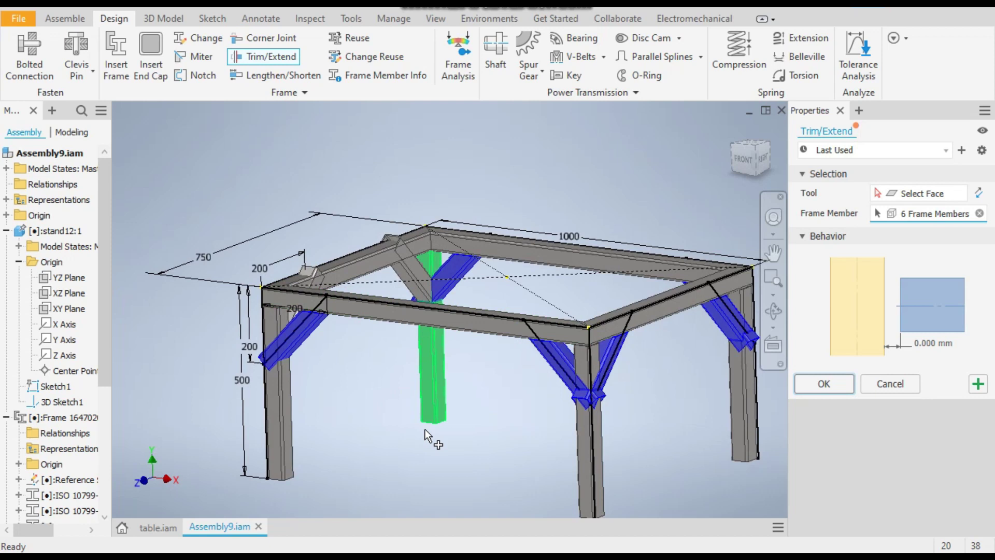
click(920, 194)
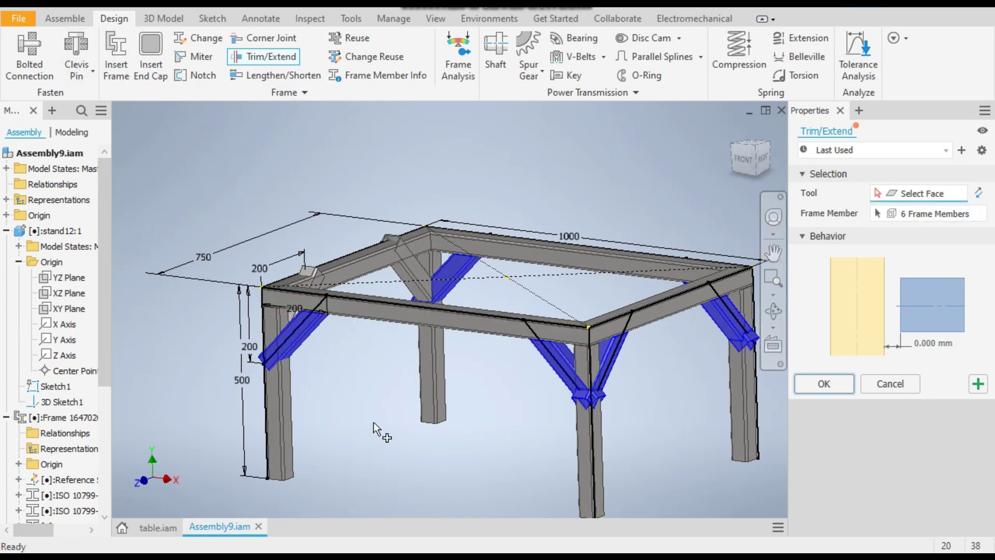
shift+middle_drag(376, 422, 443, 379)
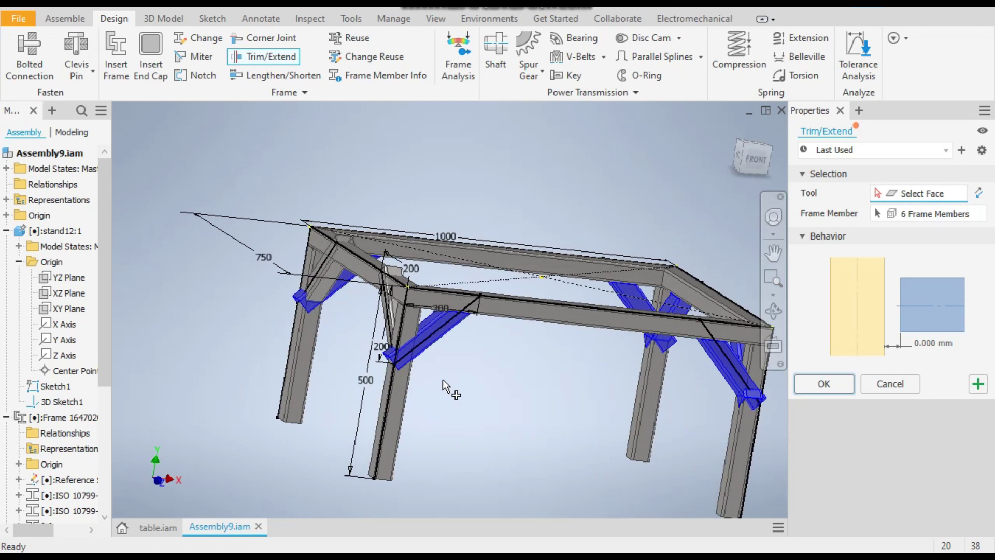
click(365, 234)
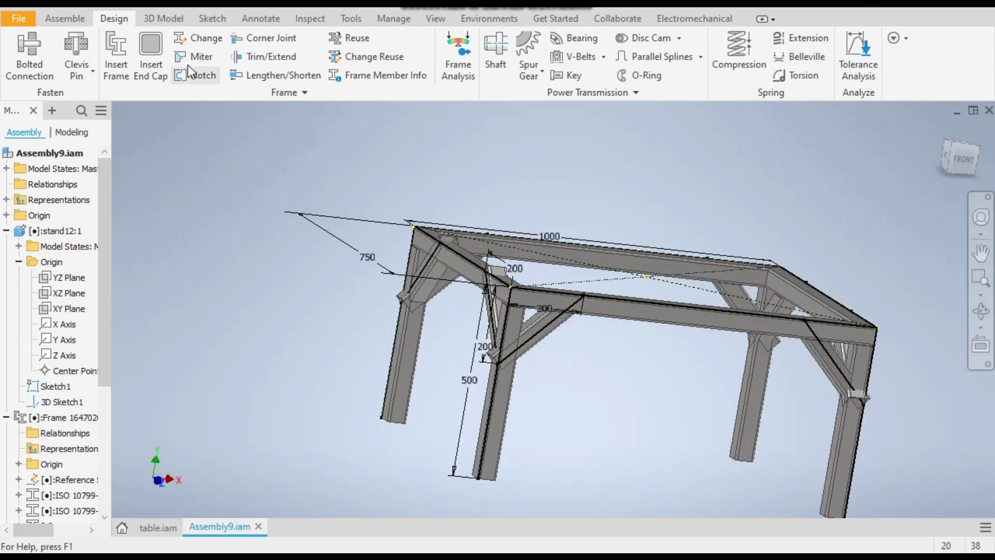
Step: Start a Trim/Extend operation with the two braces running lengthwise from the front-left and back-left legs as frame members
click(269, 58)
scroll(449, 326, up, 3)
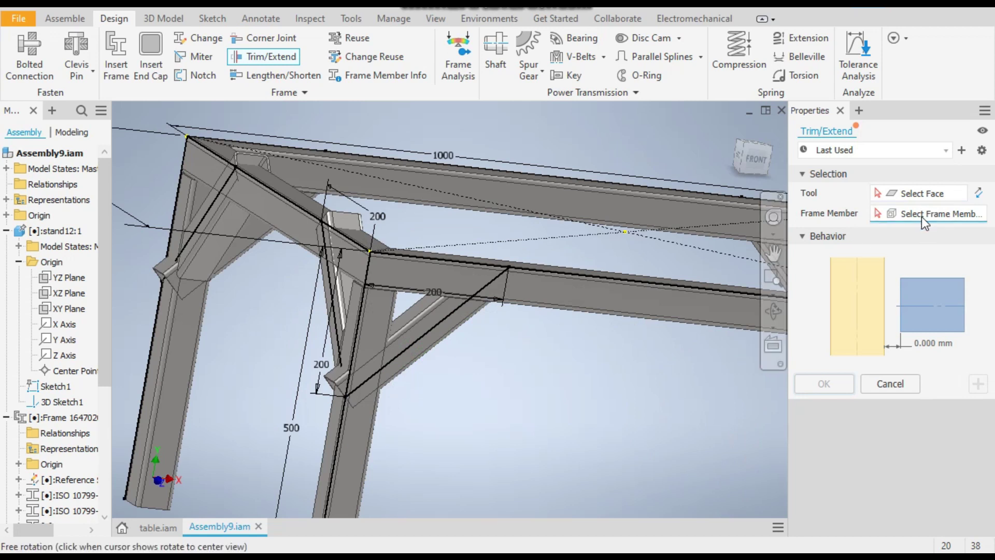
click(471, 319)
click(244, 251)
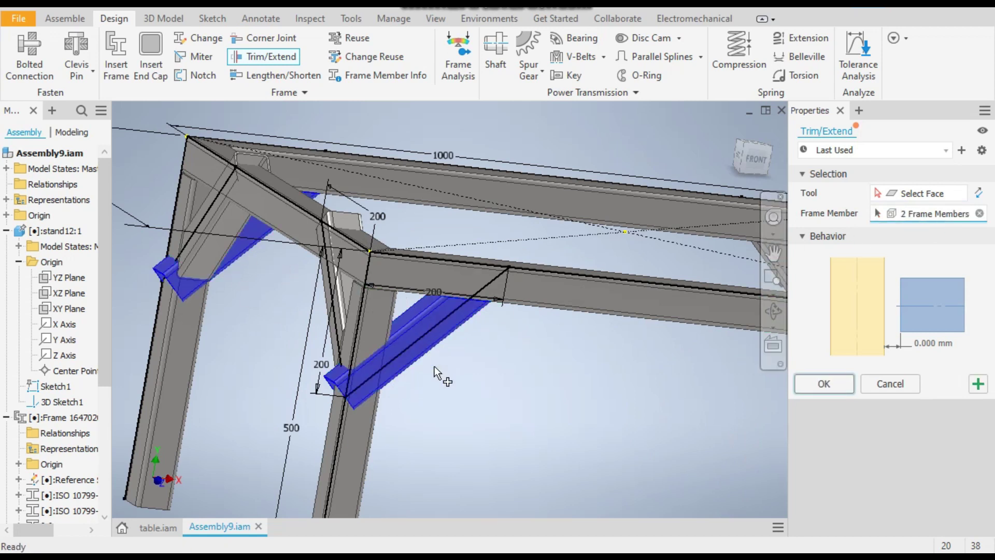
scroll(435, 366, down, 3)
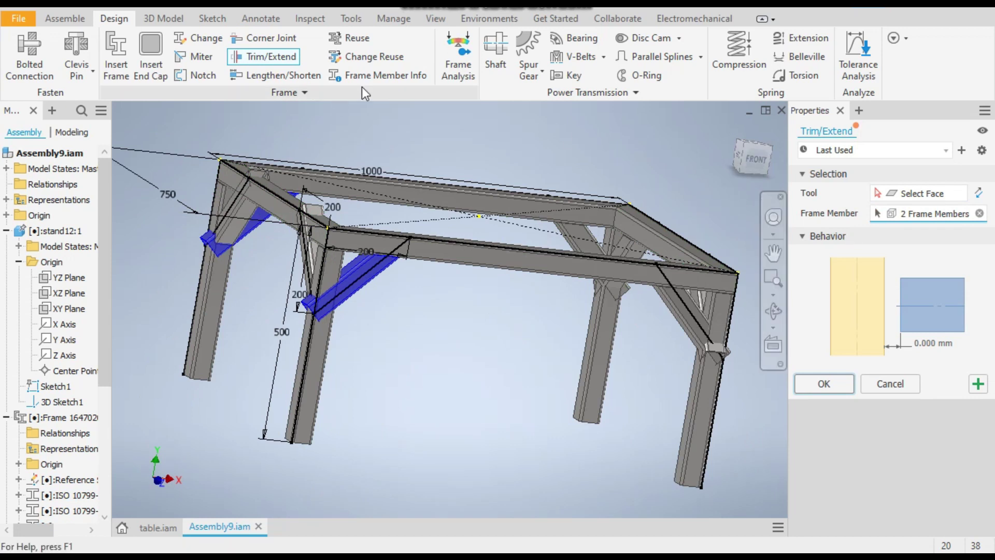
click(905, 194)
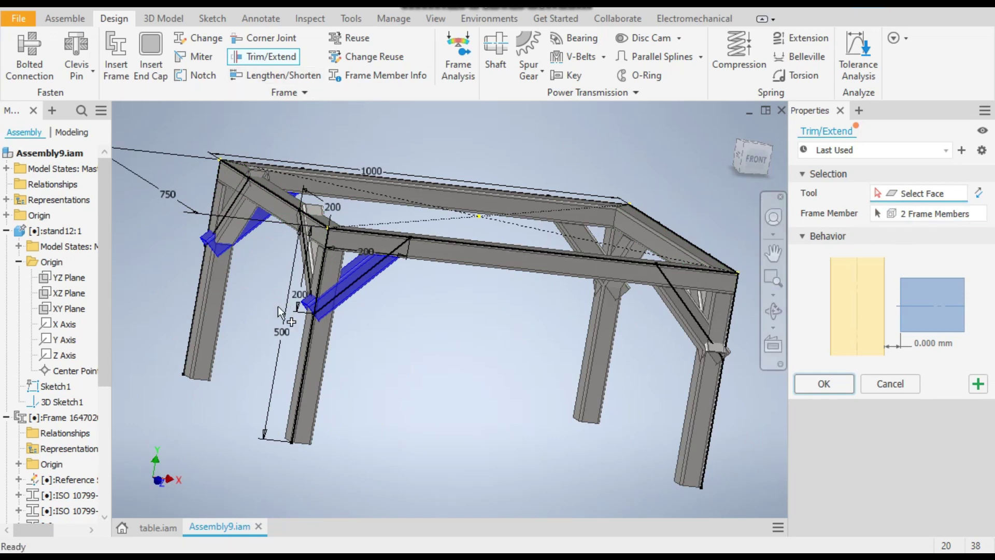
scroll(304, 336, up, 4)
scroll(380, 319, down, 4)
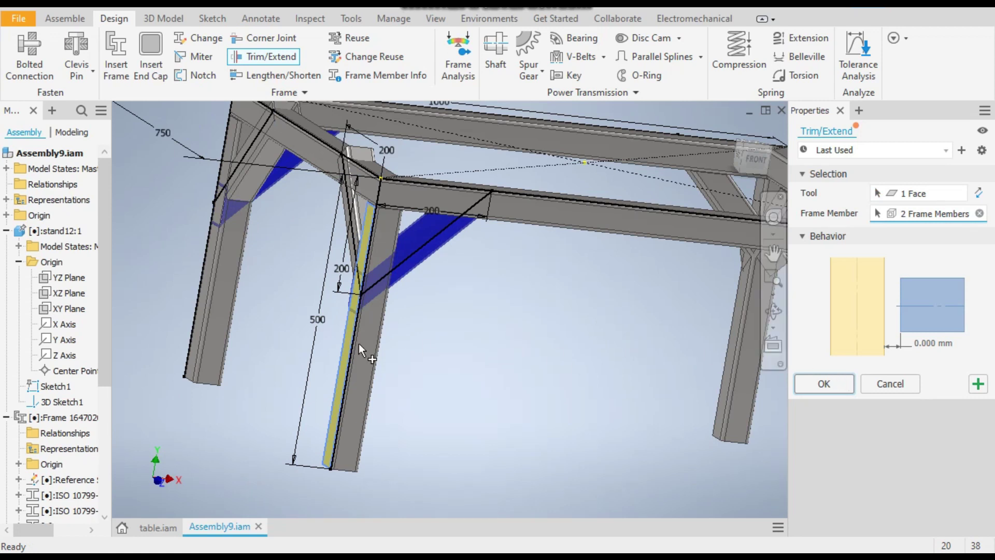
click(956, 193)
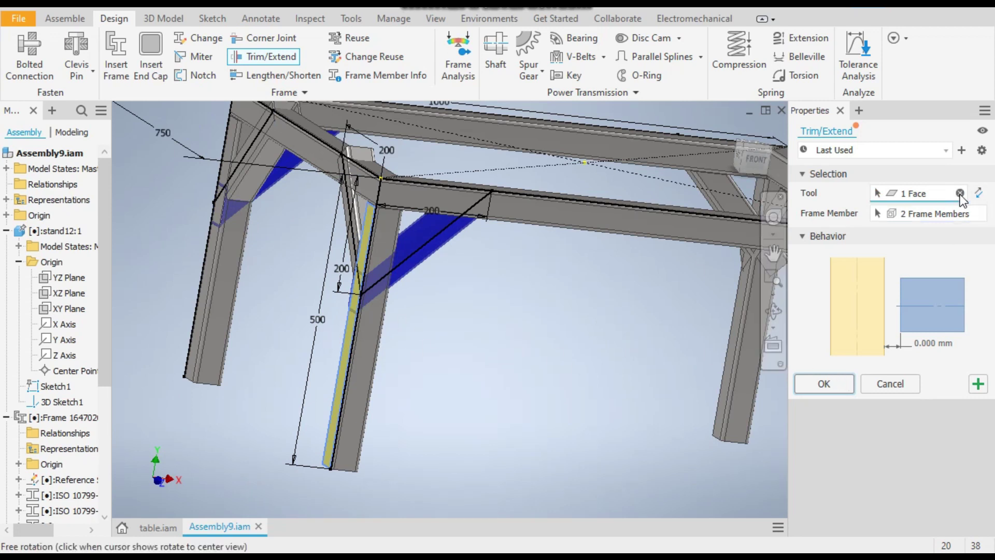
click(960, 193)
Step: Trim the two selected lengthwise braces to the inner right-facing face of the front-left leg with a 0 mm gap
click(776, 312)
drag(662, 403, 586, 403)
key(Escape)
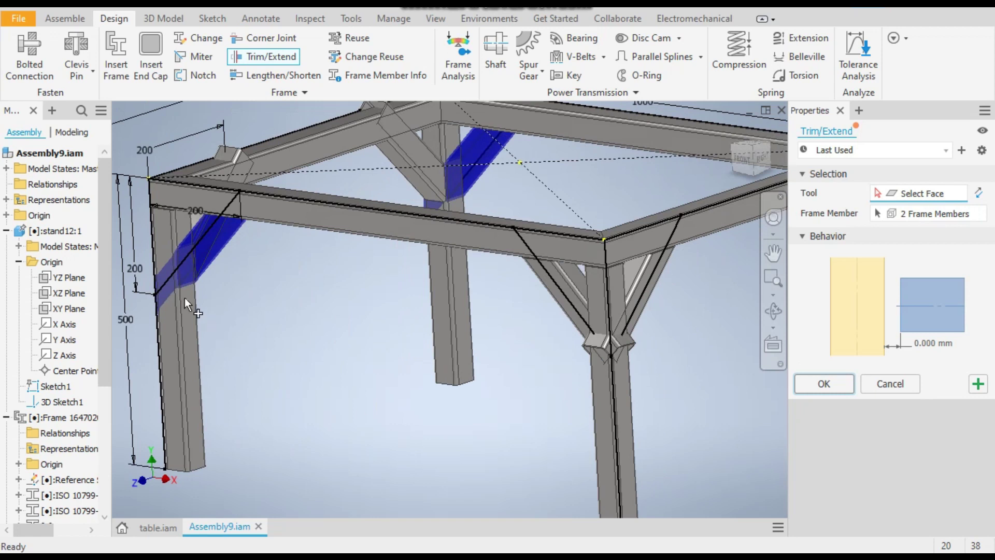
click(194, 302)
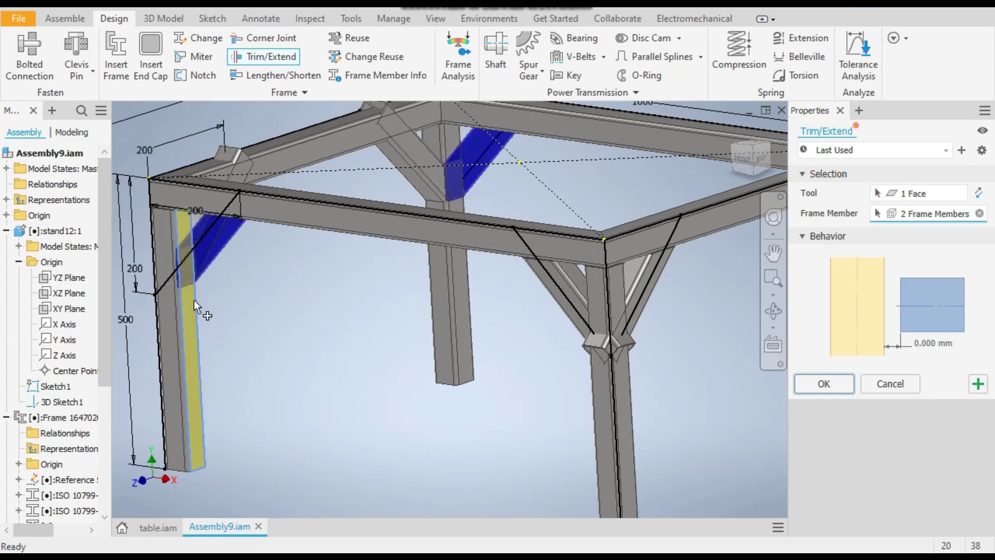
click(824, 383)
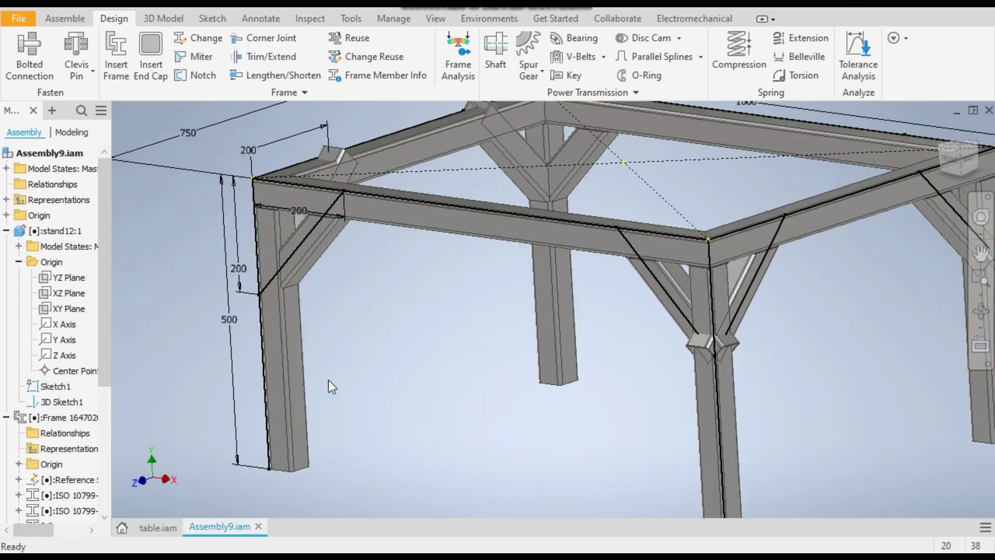
Step: Start a Trim/Extend operation with the front-right leg's lengthwise brace and the back-right leg's widthwise brace as frame members
scroll(562, 382, down, 5)
scroll(562, 382, up, 8)
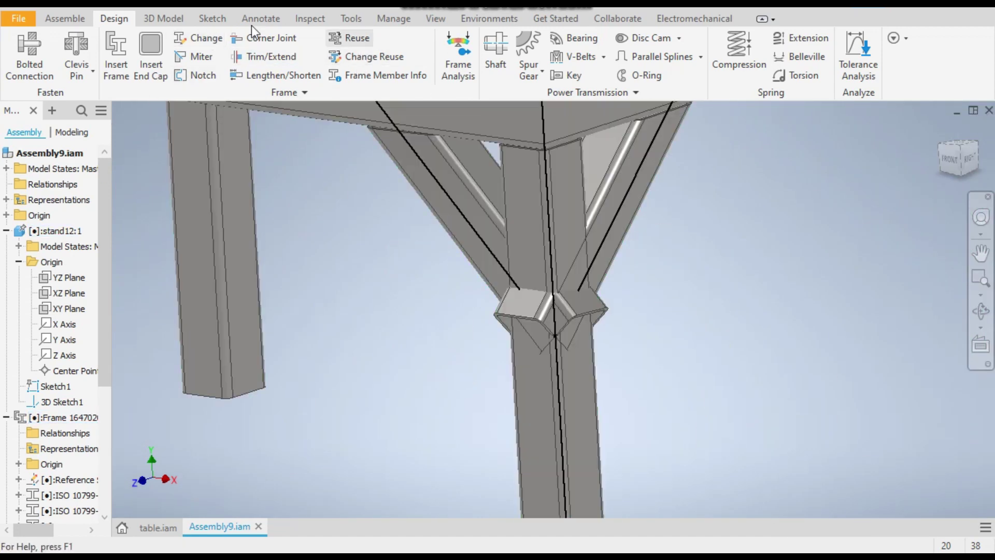
click(272, 56)
scroll(394, 331, down, 4)
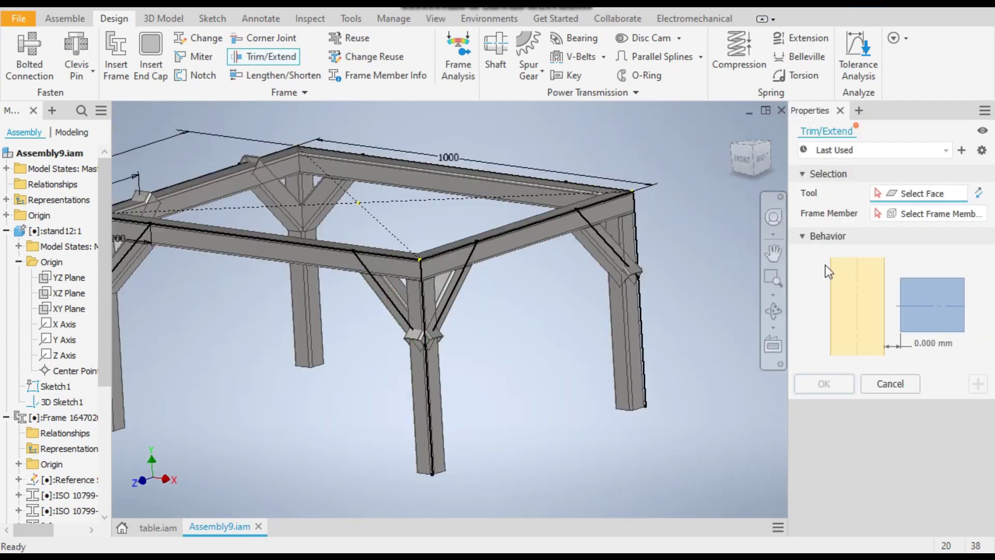
click(393, 295)
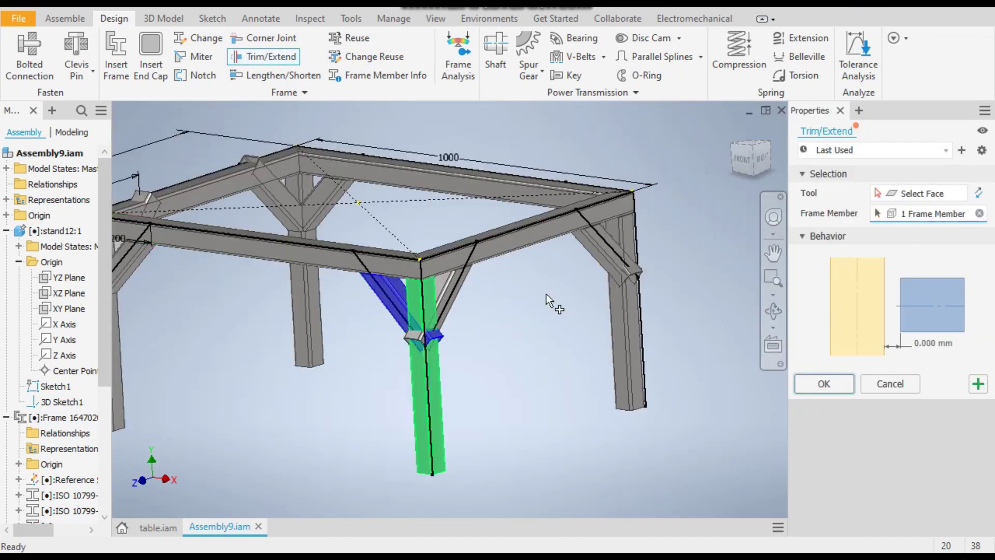
click(912, 192)
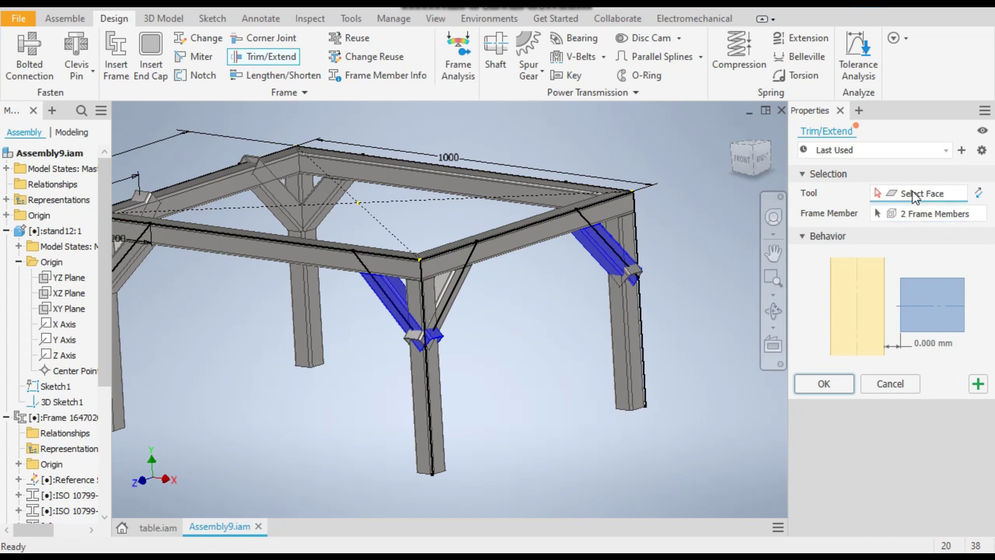
Step: Try to trim the two selected braces to the inner left-facing face of the front-right leg with a 0 mm gap
shift+middle_drag(473, 407, 600, 400)
scroll(612, 374, up, 5)
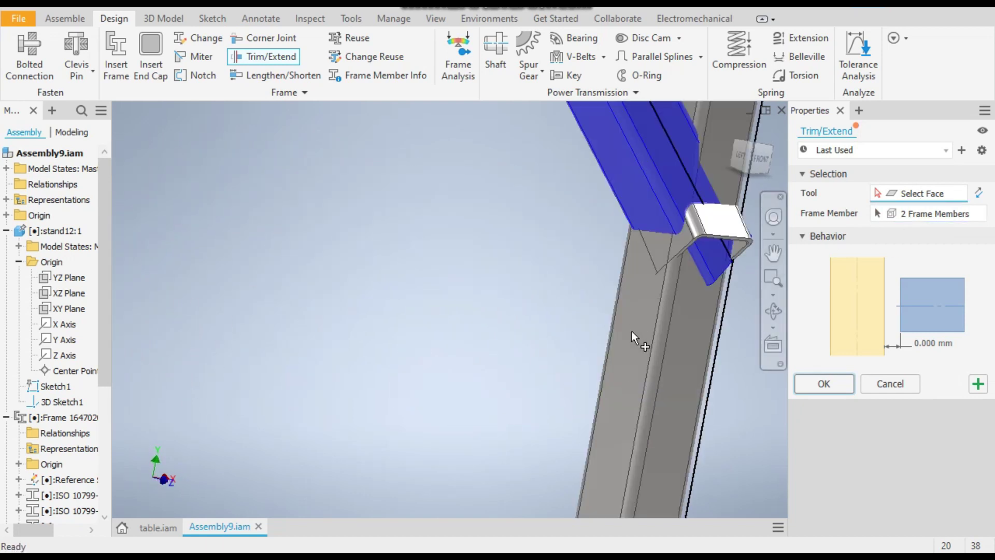
scroll(632, 332, down, 5)
scroll(628, 349, up, 5)
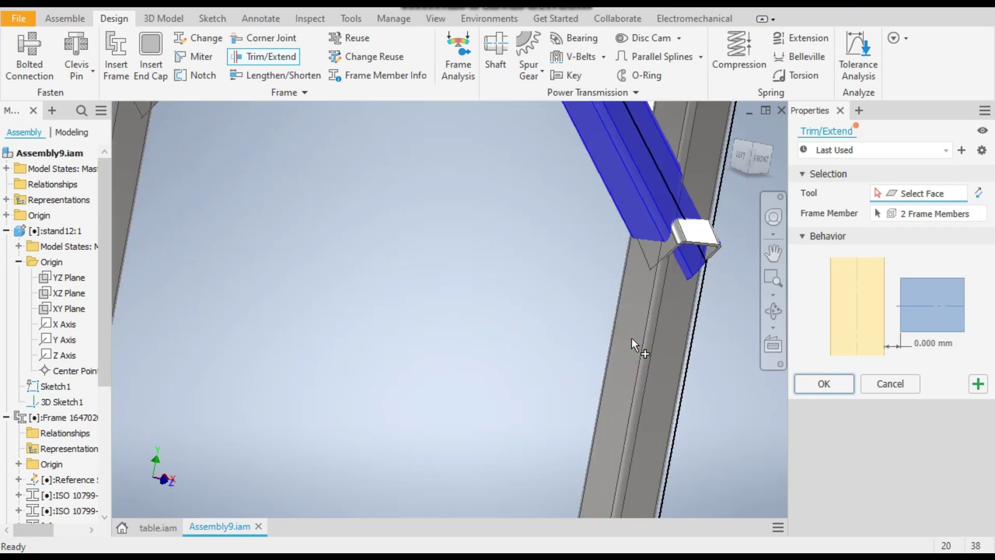
click(620, 361)
scroll(620, 358, down, 5)
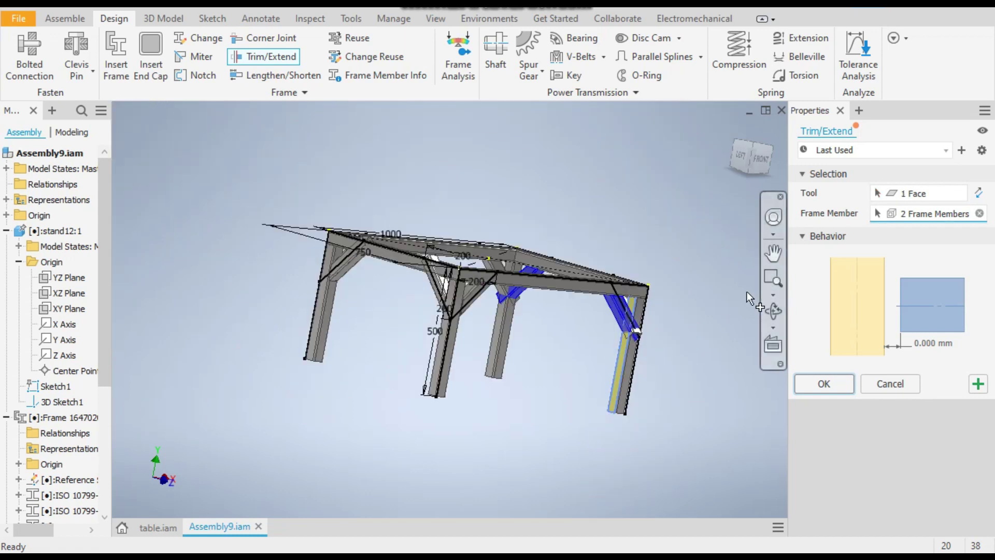
click(823, 384)
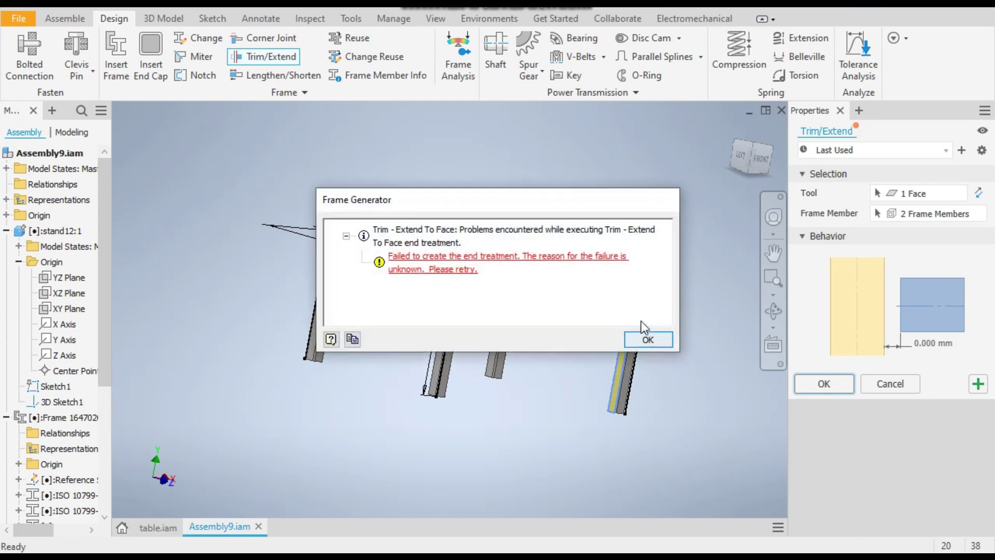
click(663, 342)
Step: Examine the front-right leg's brace joint and the other corners for brace ends that still pass through the legs
scroll(754, 330, up, 3)
scroll(754, 332, up, 4)
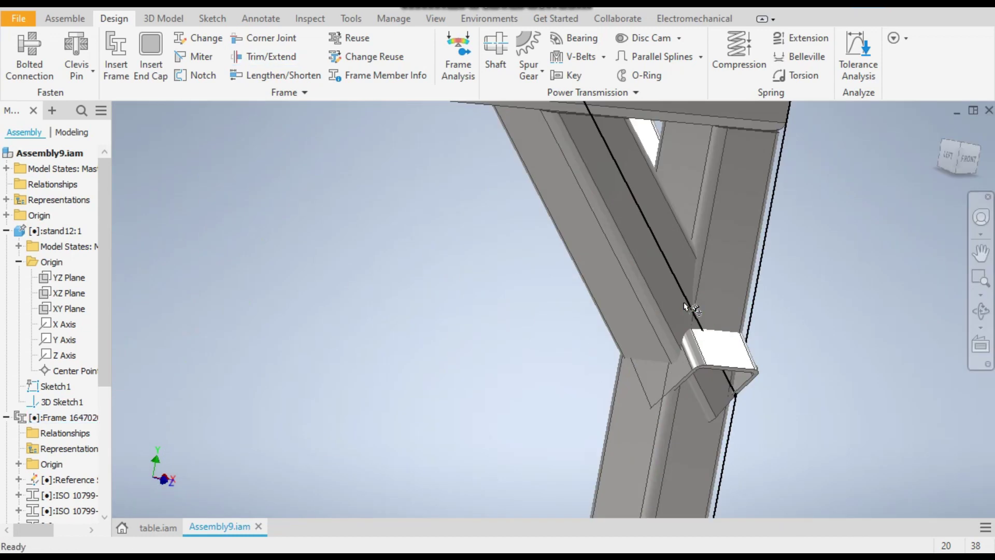
scroll(636, 356, down, 3)
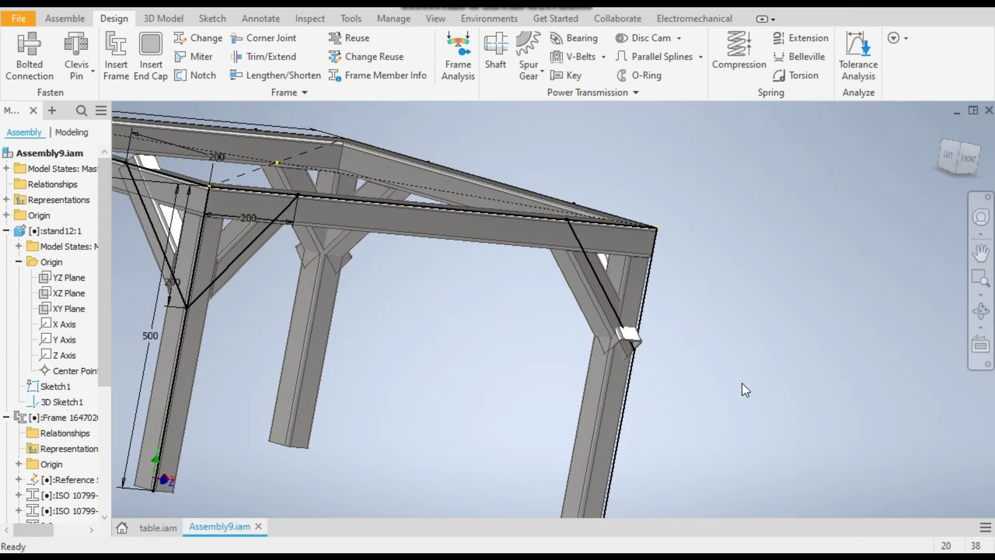
shift+middle_drag(741, 389, 705, 393)
scroll(647, 333, up, 5)
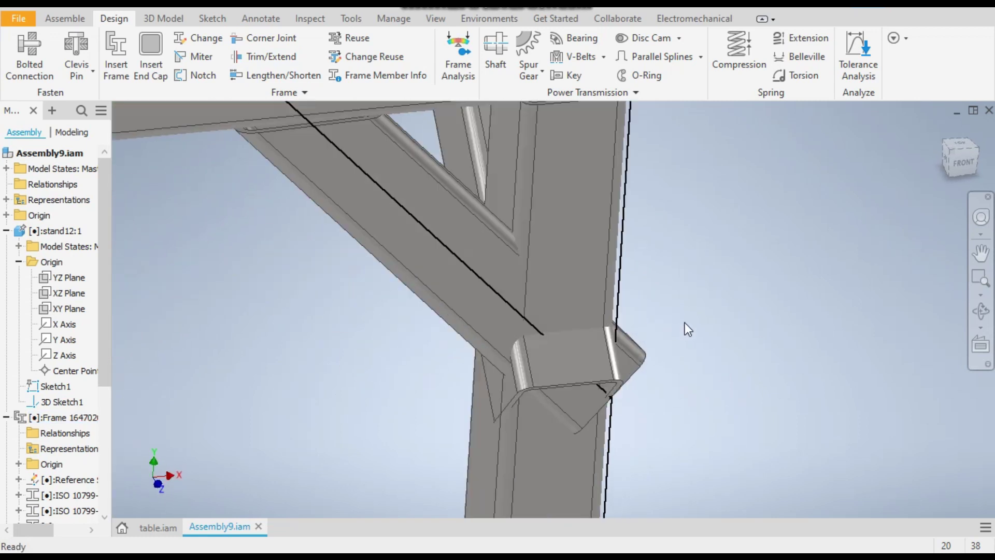
scroll(659, 369, down, 5)
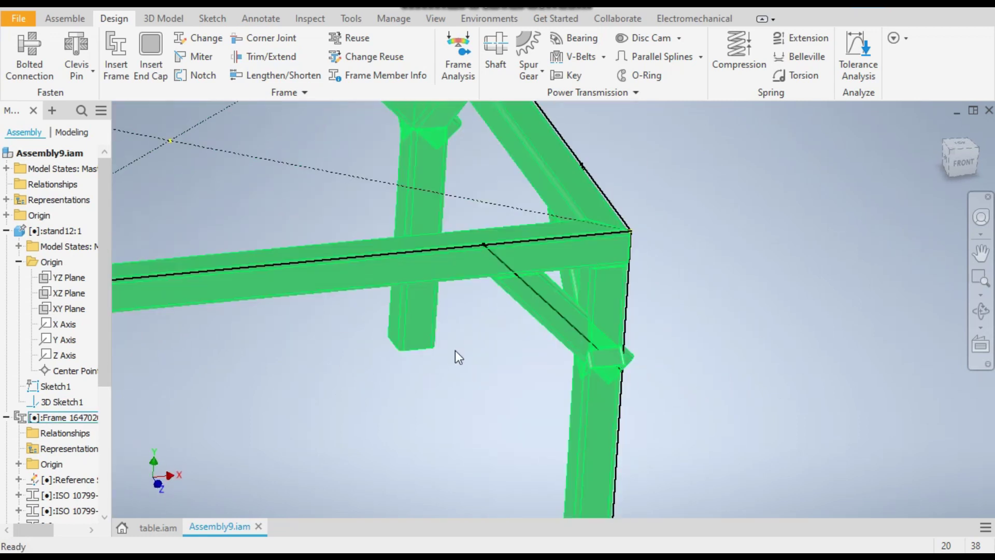
scroll(42, 447, down, 4)
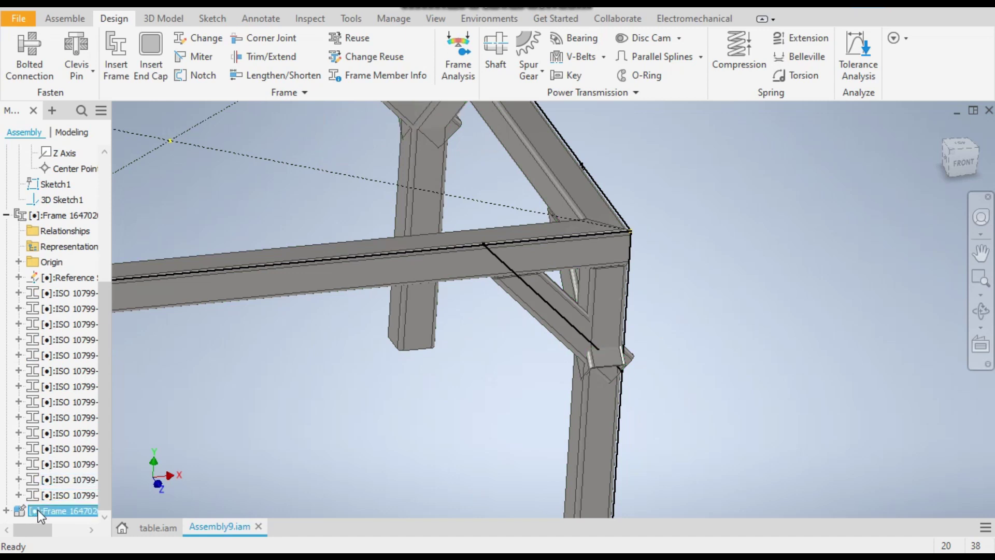
scroll(445, 420, down, 5)
scroll(406, 424, up, 2)
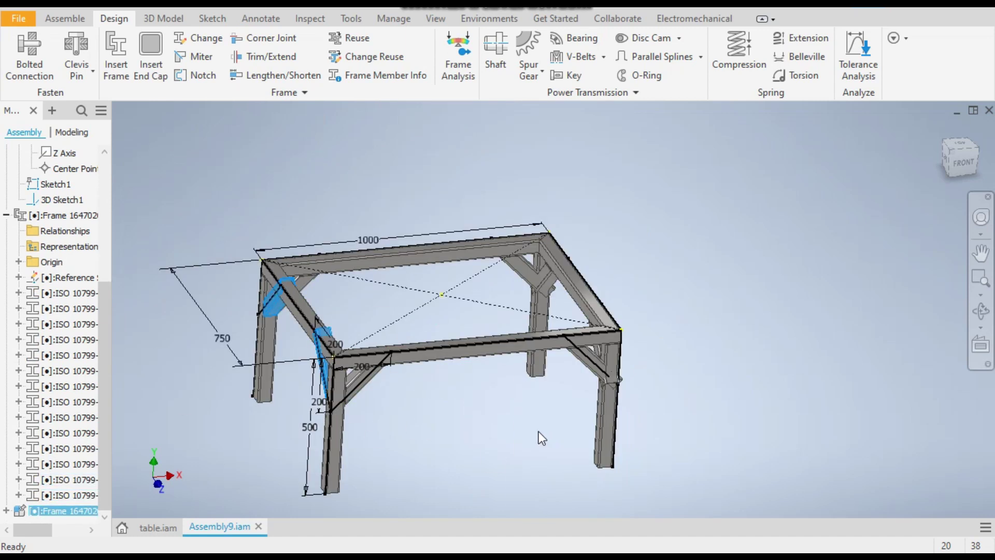
scroll(293, 289, up, 3)
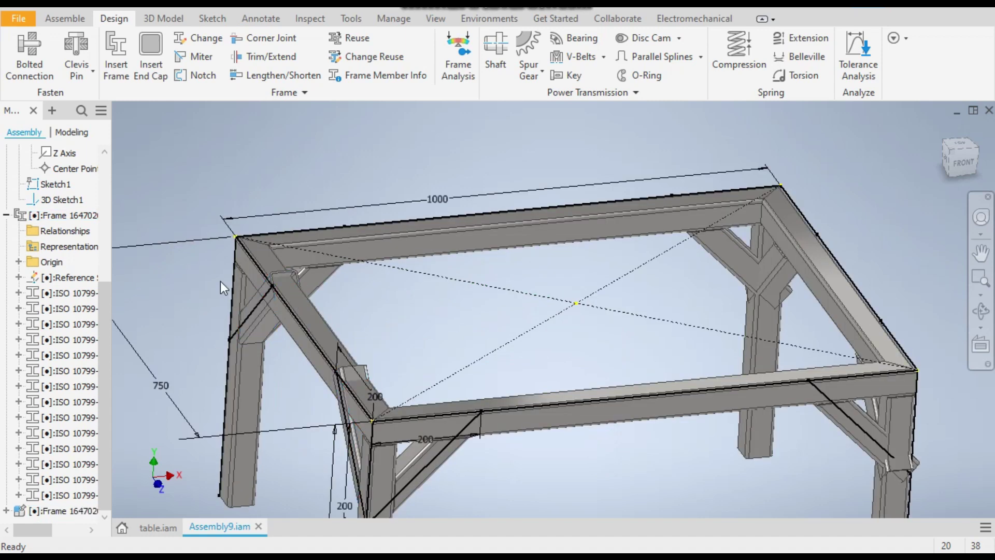
scroll(645, 240, down, 2)
scroll(817, 231, up, 3)
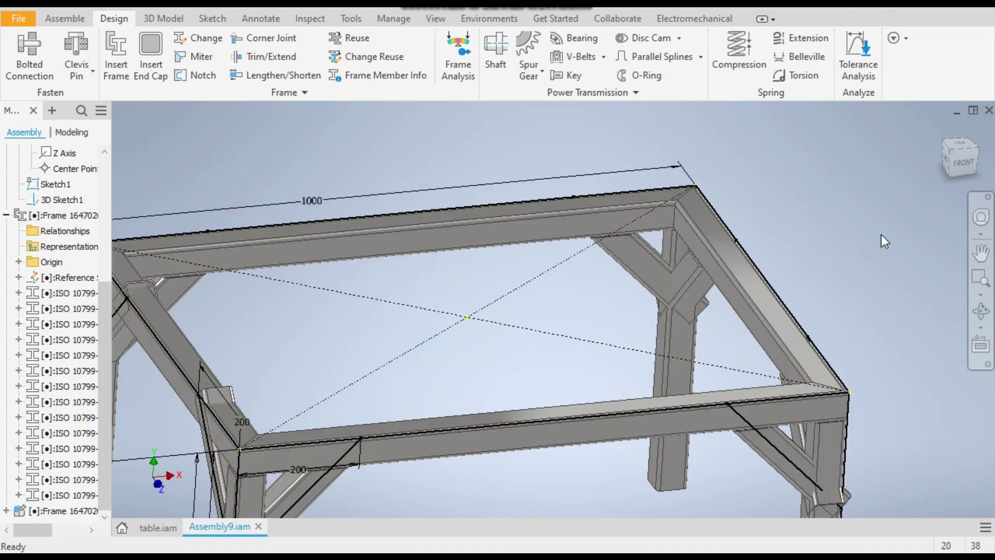
Step: Trim the back-right leg's lengthwise brace to that leg's inner left-facing face with a 0 mm gap
click(265, 56)
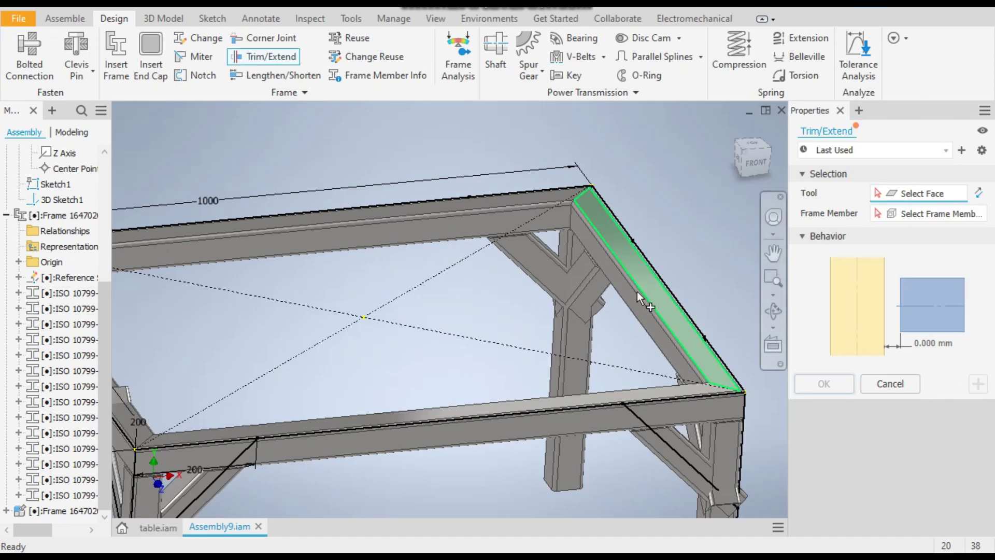
scroll(577, 316, up, 5)
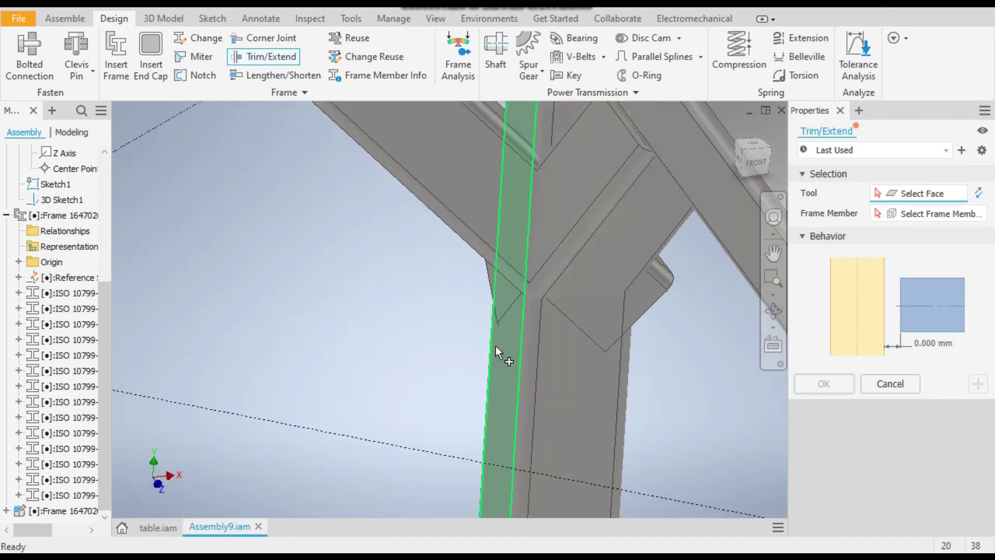
click(496, 346)
scroll(500, 331, down, 4)
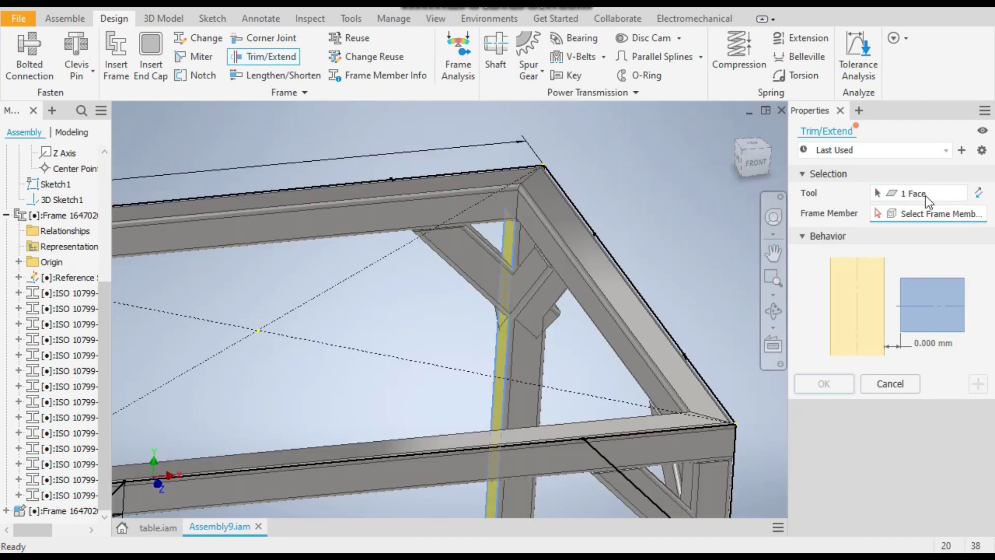
click(468, 263)
scroll(446, 259, down, 5)
scroll(493, 317, up, 5)
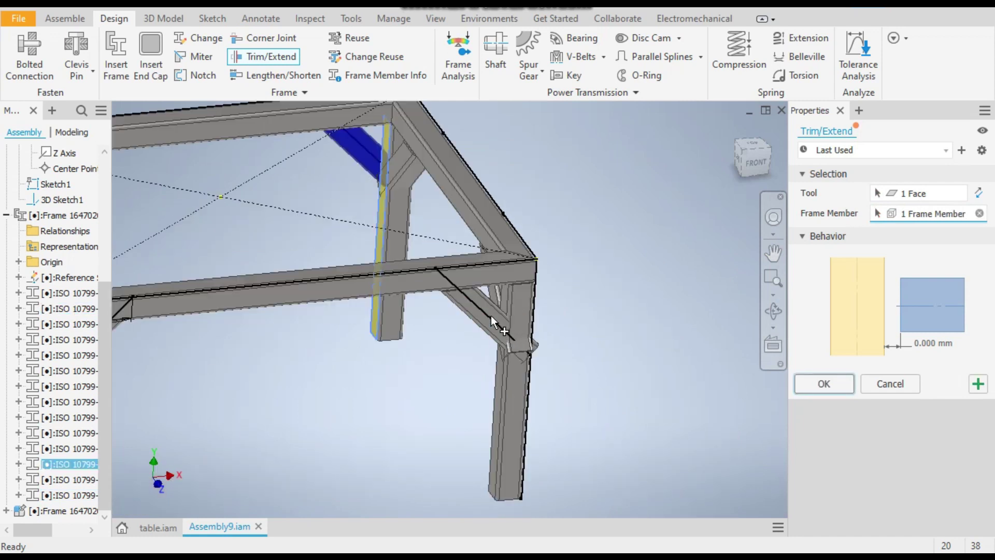
click(825, 384)
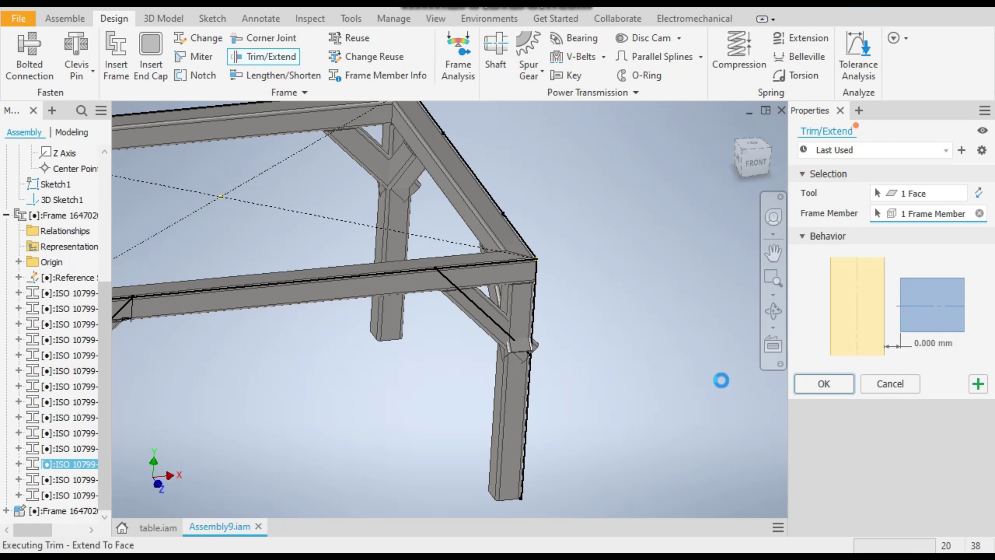
Step: Trim the front-right leg's lengthwise brace to that leg's inner left-facing face with a 0 mm gap
scroll(592, 338, up, 5)
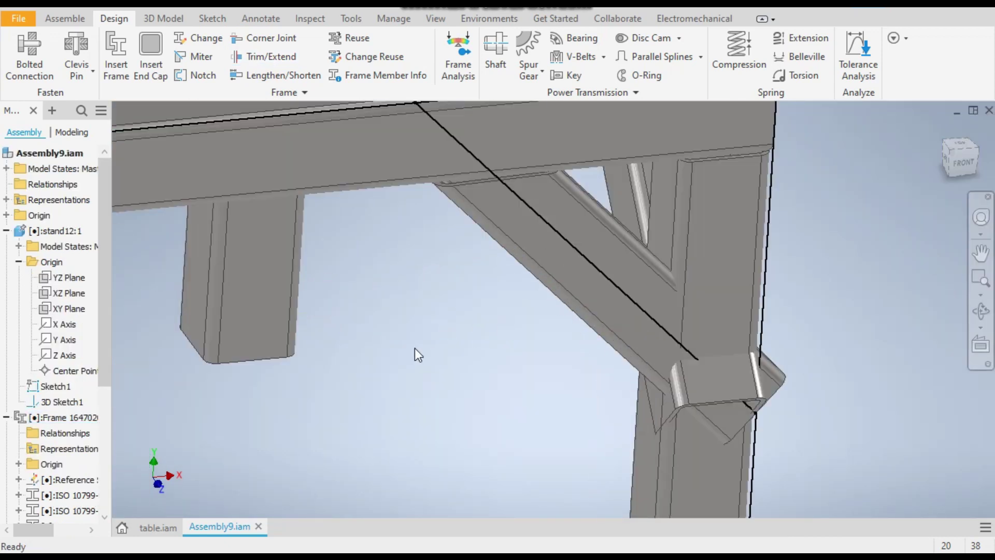
scroll(412, 310, down, 3)
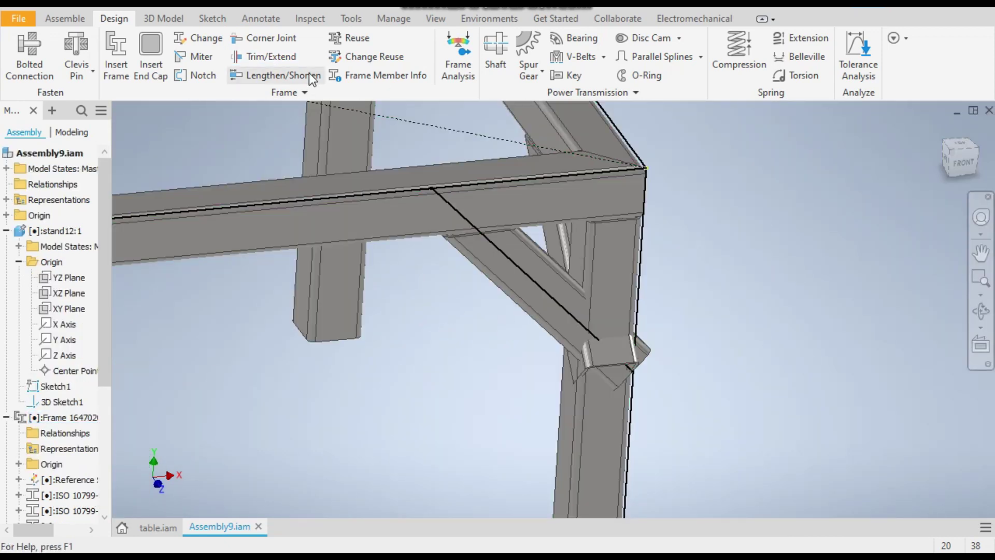
click(269, 58)
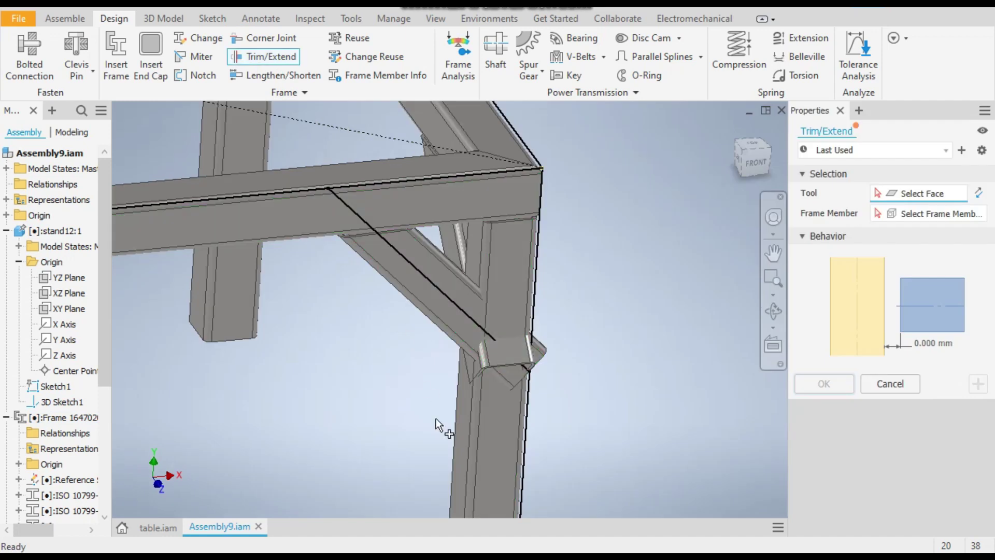
click(460, 413)
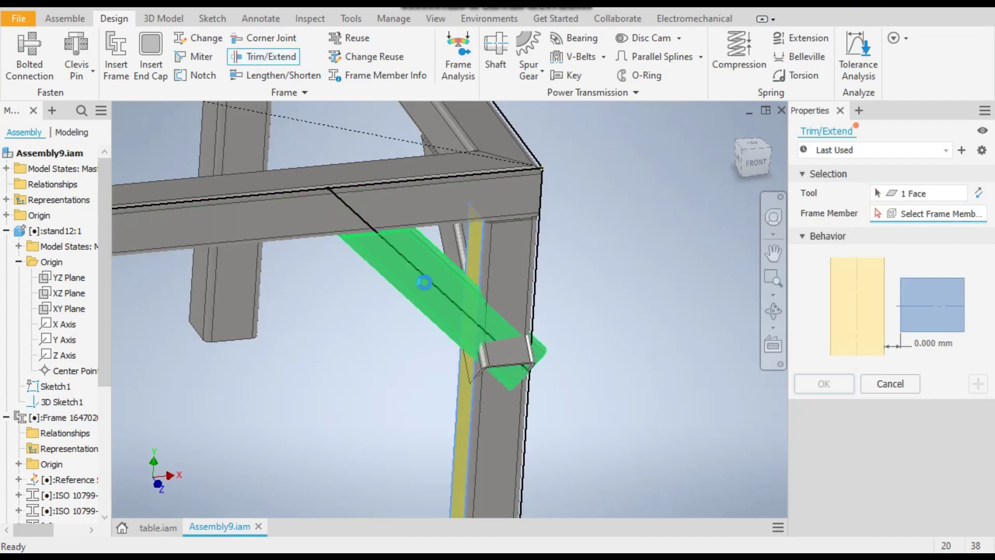
click(424, 282)
click(824, 390)
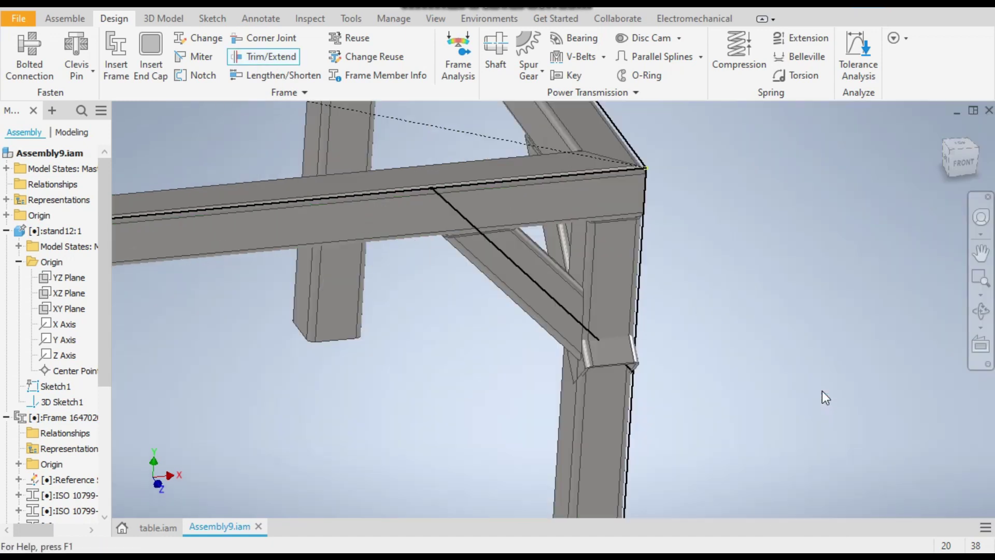
Step: Trim the back-right leg's widthwise brace to that leg's inner front-facing face with a 0 mm gap
scroll(543, 341, up, 3)
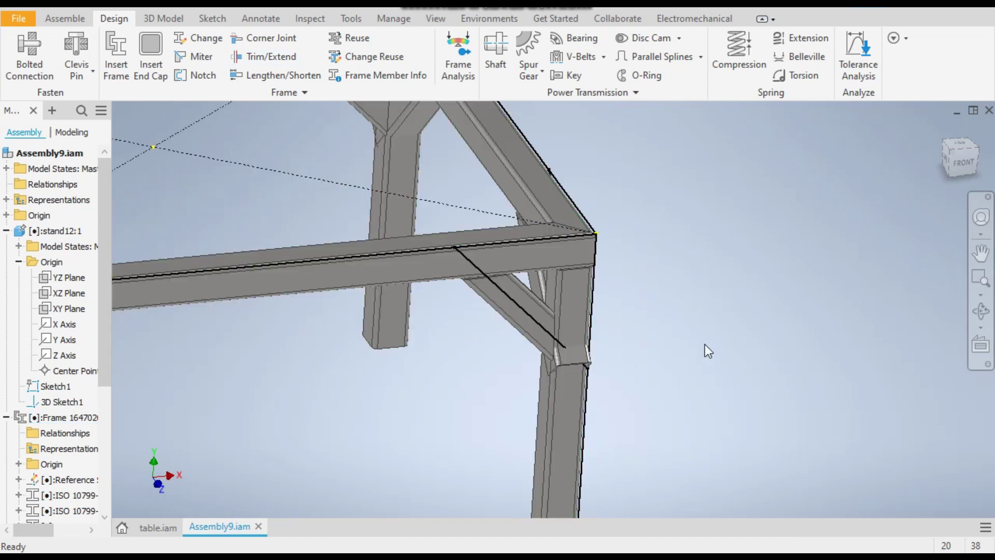
shift+middle_drag(717, 378, 631, 324)
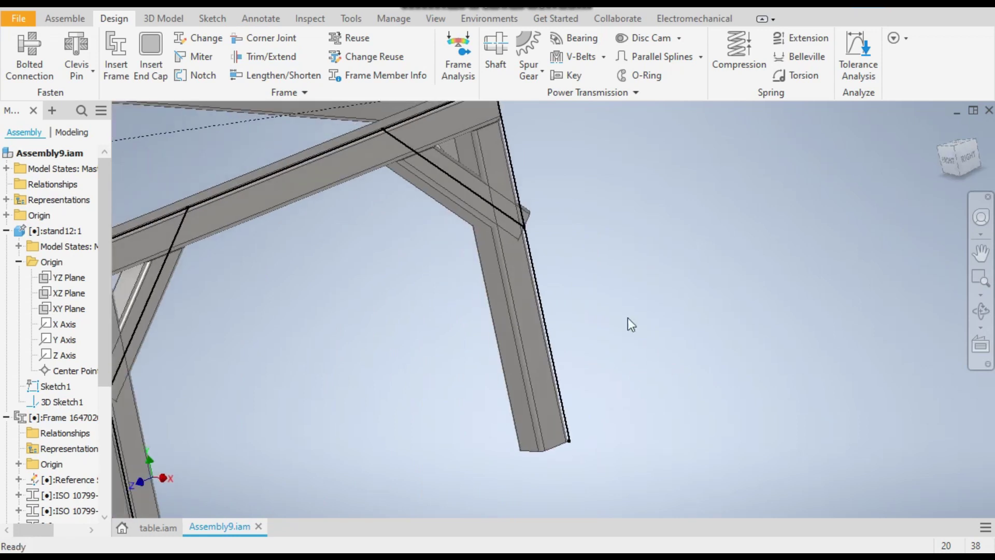
scroll(433, 177, down, 3)
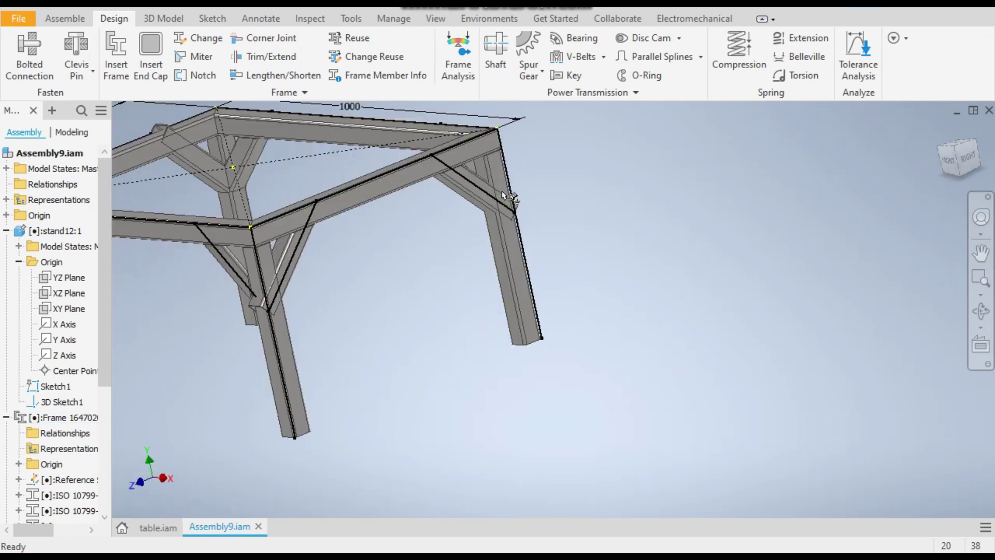
click(284, 61)
scroll(407, 225, up, 5)
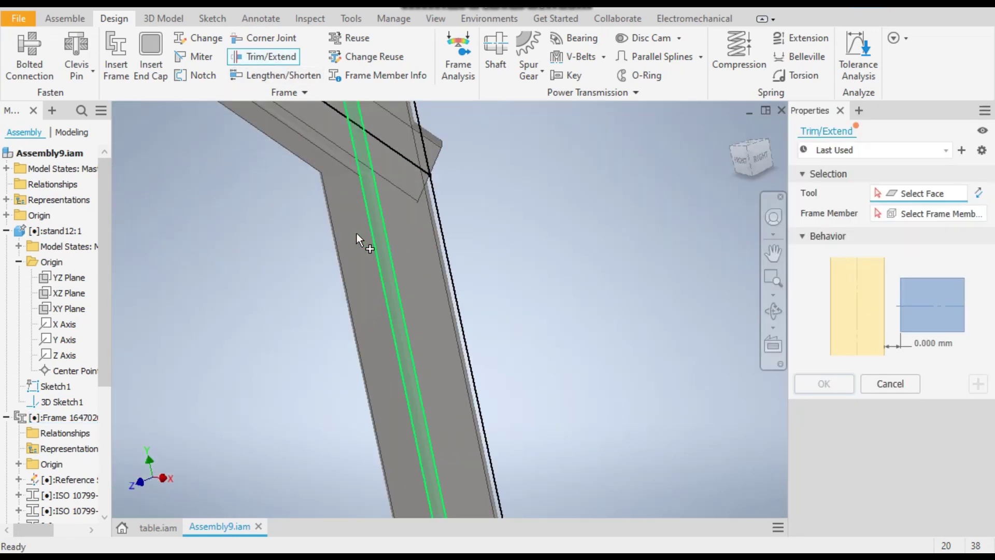
click(357, 233)
scroll(484, 226, down, 5)
click(496, 188)
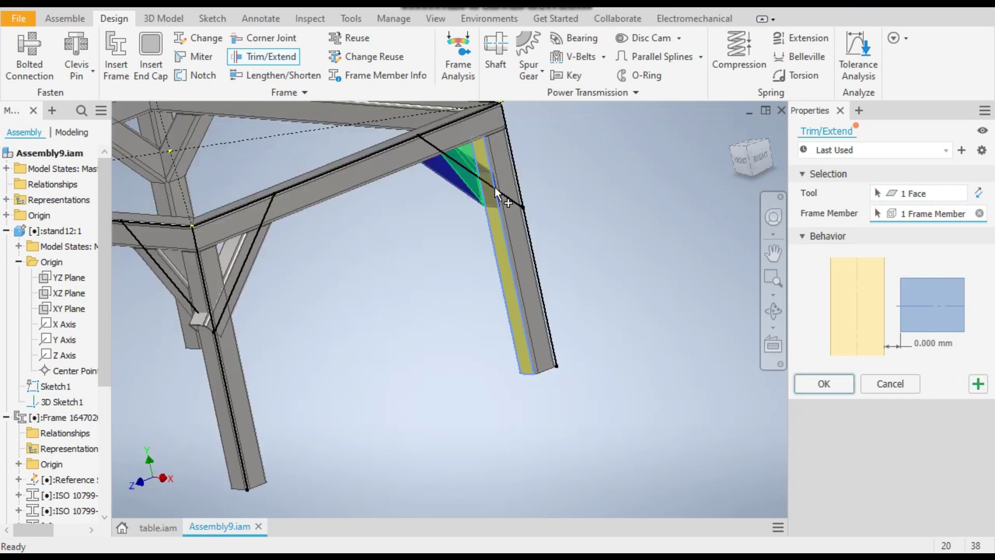
click(828, 383)
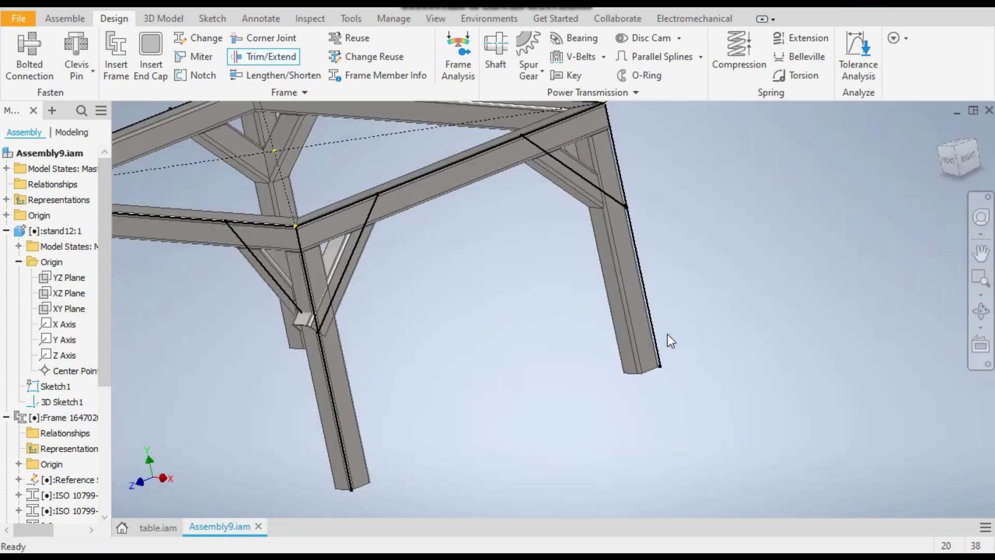
Step: Trim the front-right leg's widthwise brace to that leg's inner back-facing face with a 0 mm gap
shift+middle_drag(736, 310, 619, 323)
scroll(857, 275, down, 5)
scroll(447, 275, up, 8)
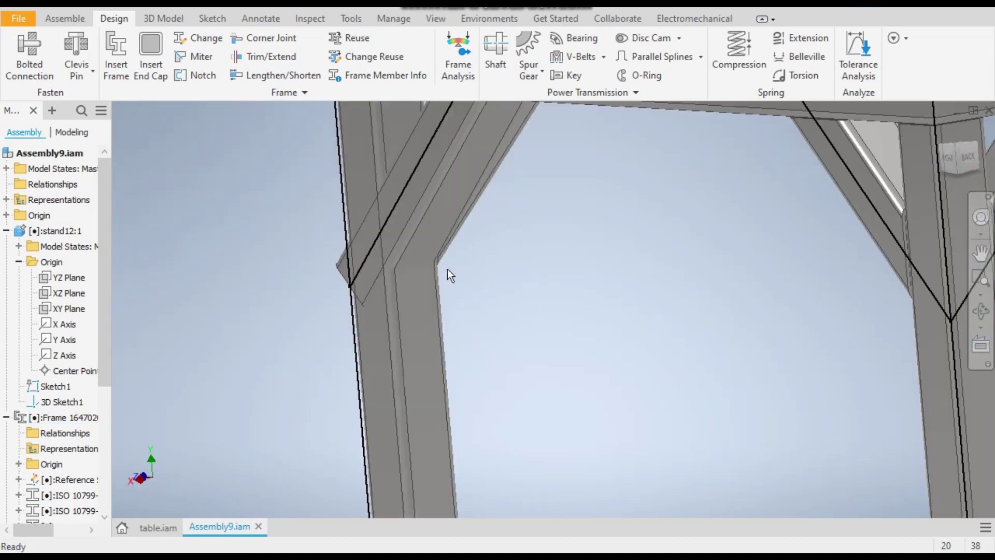
click(257, 57)
click(342, 319)
scroll(404, 311, down, 5)
click(354, 284)
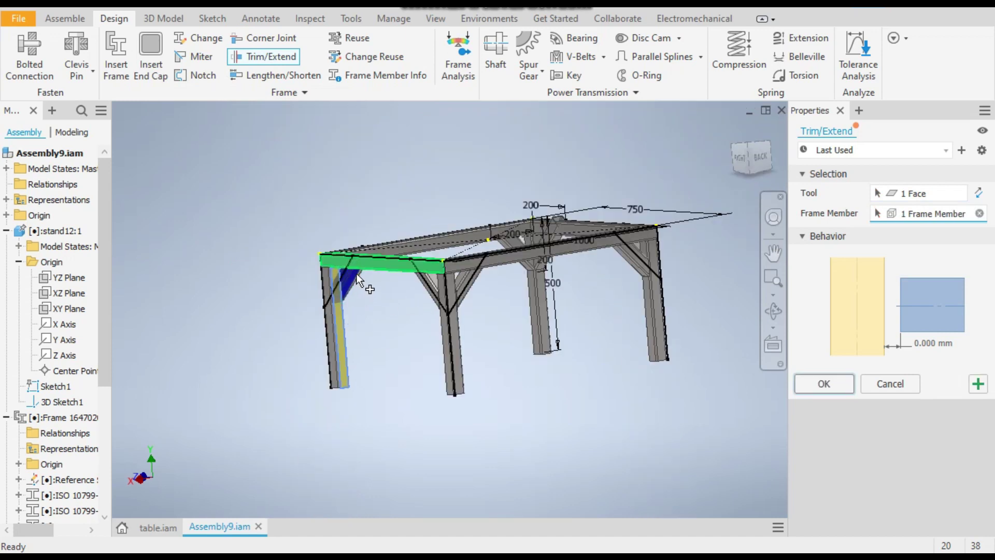
scroll(358, 278, up, 5)
click(825, 384)
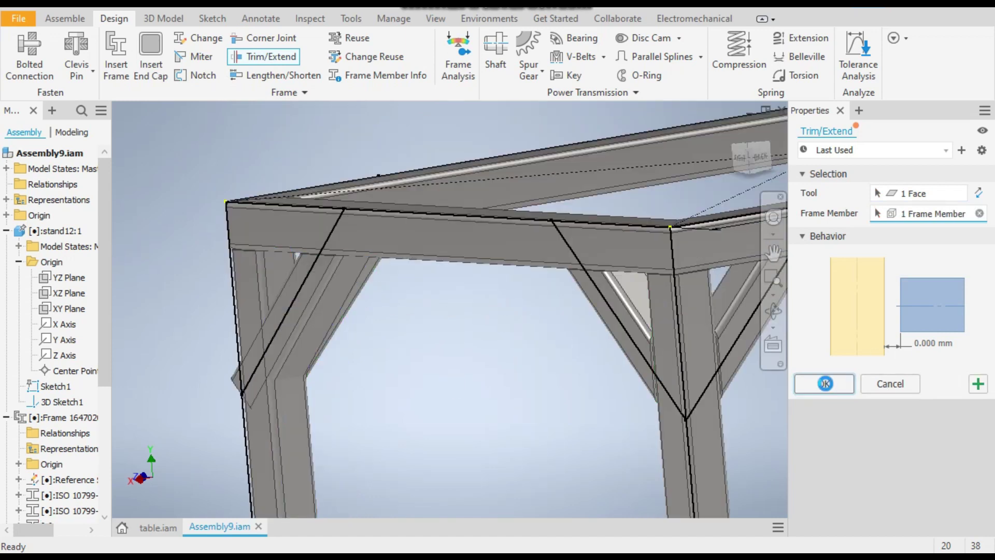
Step: Examine the trimmed brace joints at the frame's corners from several sides
scroll(449, 364, down, 5)
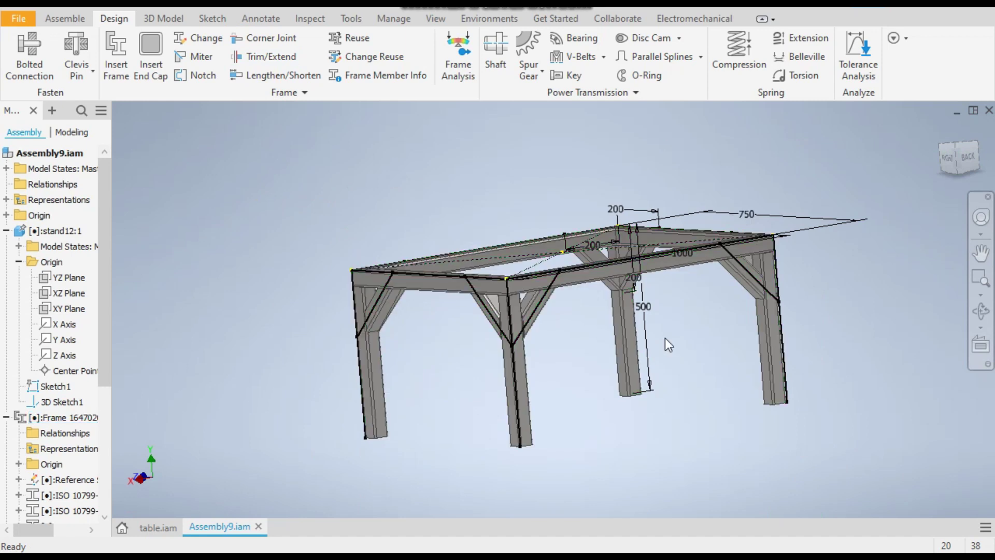
shift+middle_drag(667, 333, 767, 337)
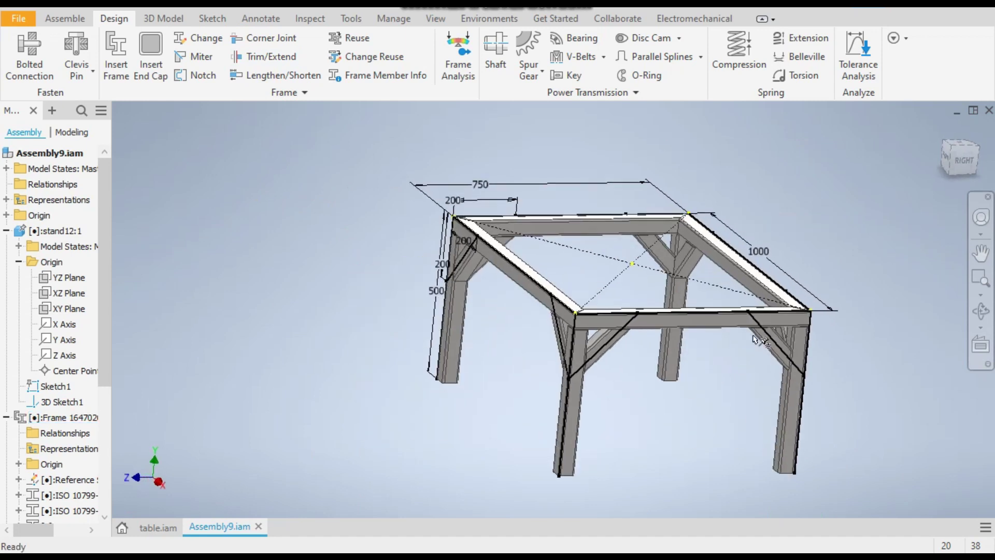
scroll(677, 261, up, 5)
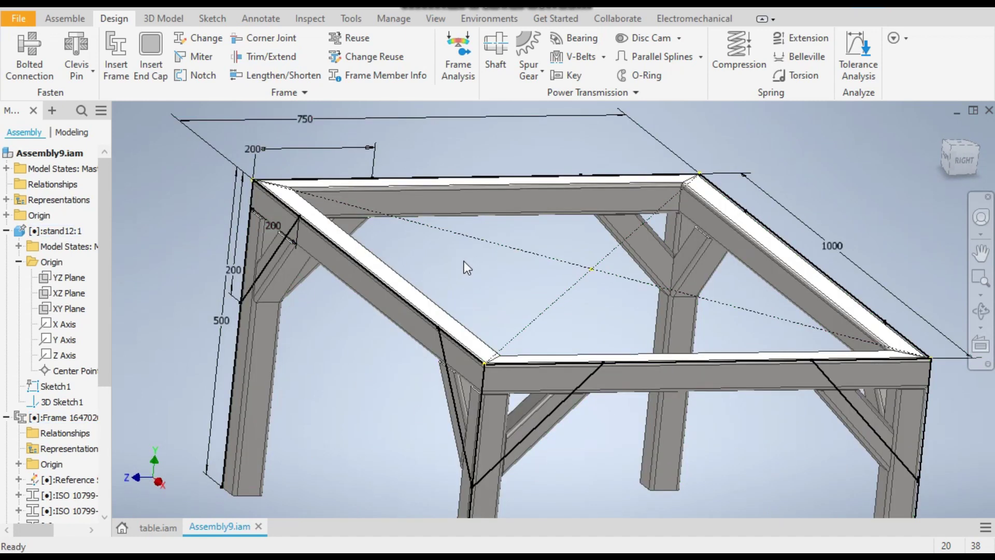
shift+middle_drag(404, 405, 580, 396)
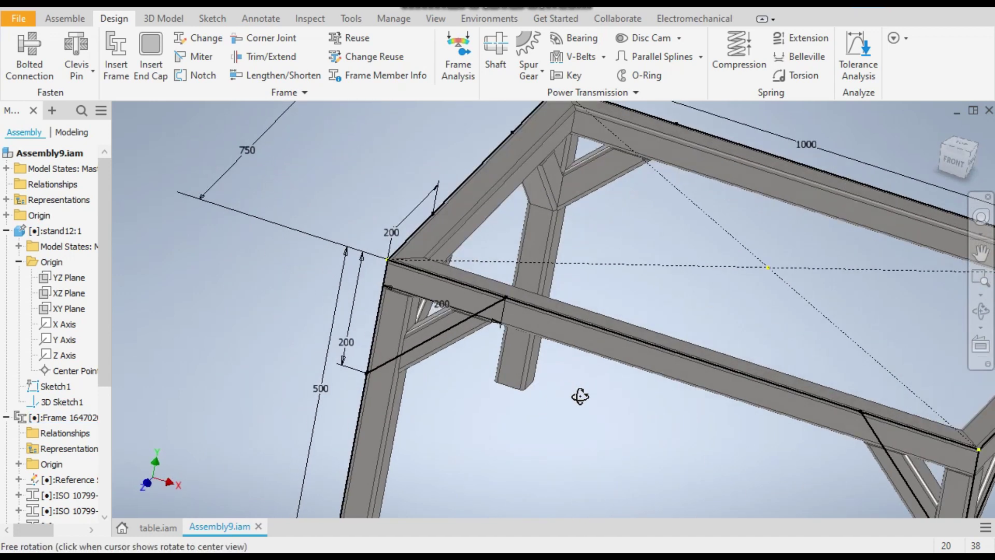
scroll(493, 374, up, 6)
scroll(647, 363, down, 6)
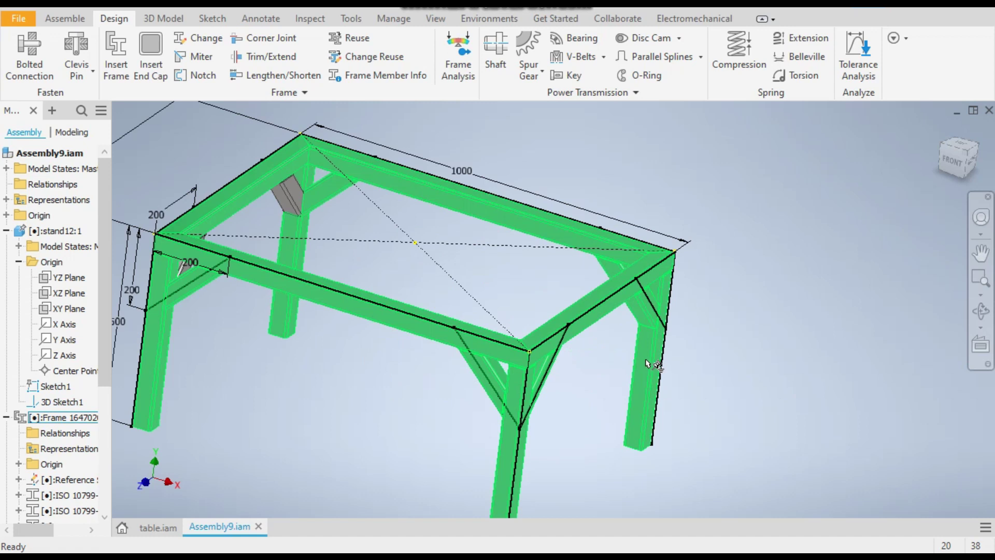
right_click(282, 363)
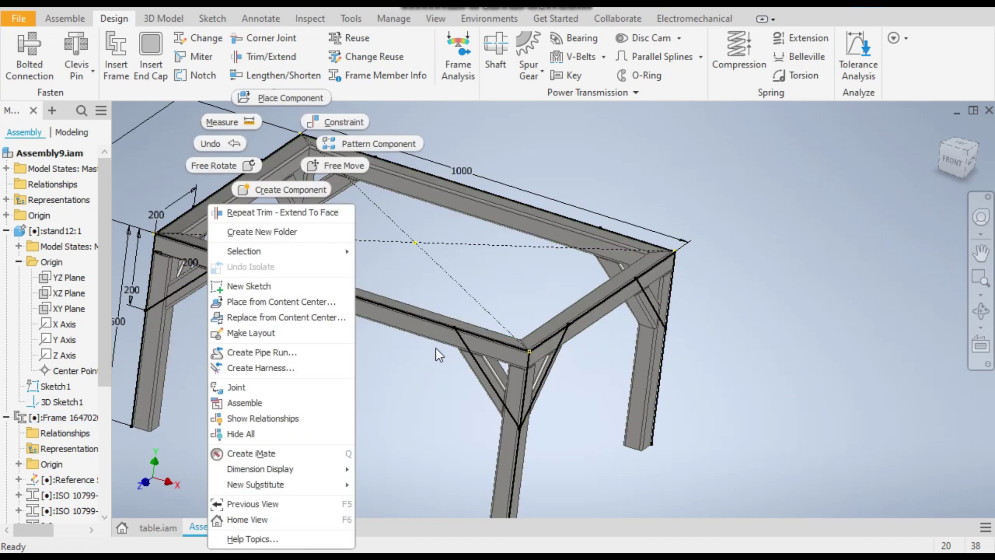
click(736, 220)
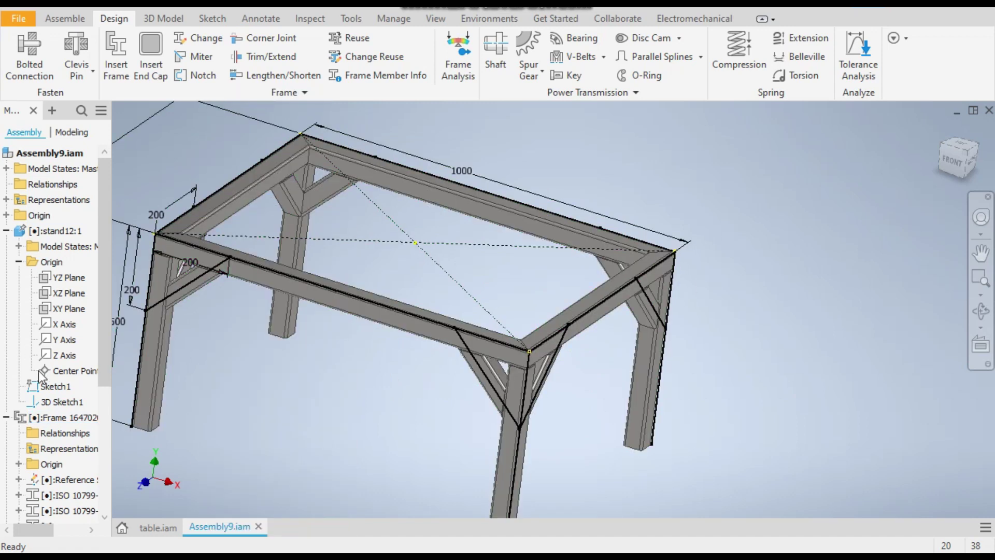
Step: Hide Sketch1 and 3D Sketch1 of the stand12 skeleton and return the frame to the home view
click(51, 386)
ctrl+click(62, 401)
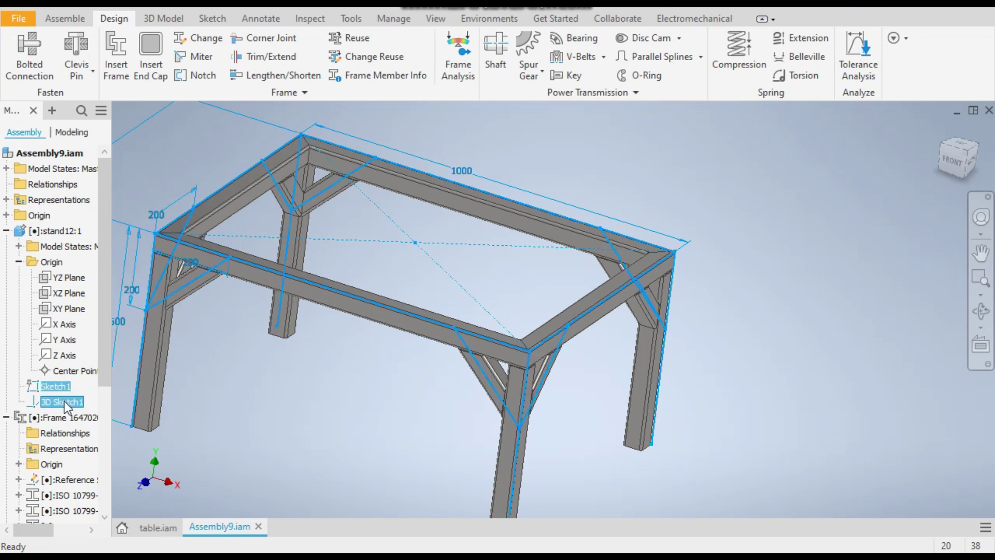
right_click(64, 401)
click(118, 492)
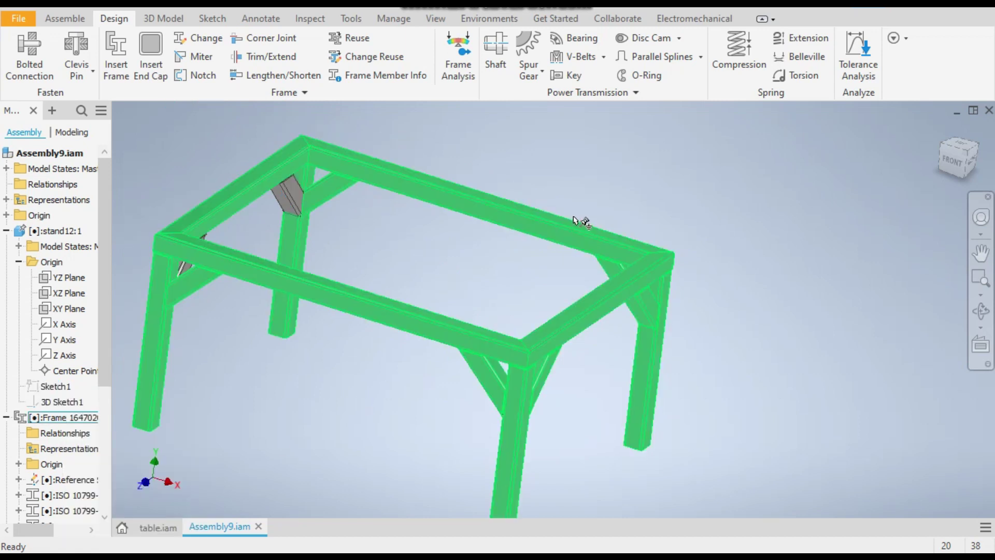
click(937, 144)
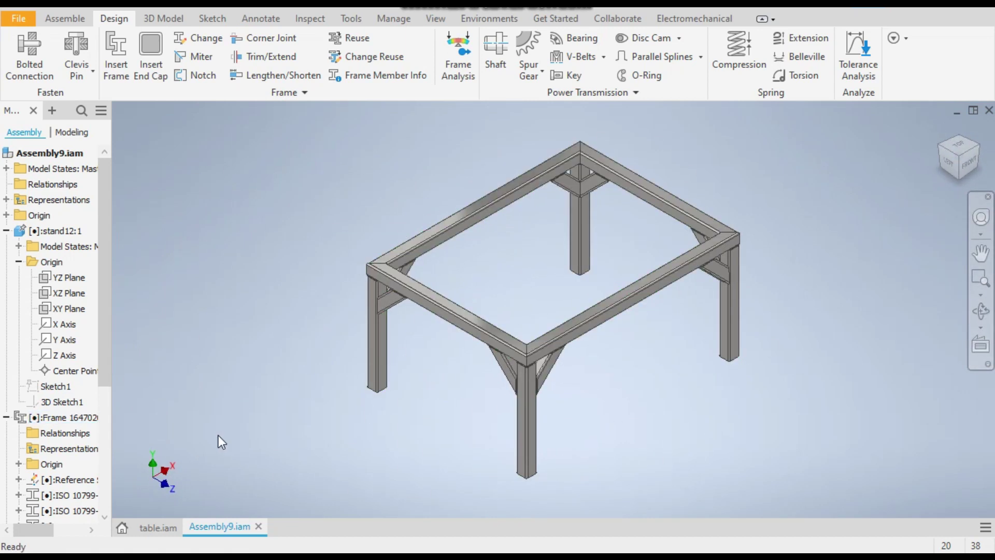
Step: Compare with the finished table.iam assembly, and in Assembly9.iam select the bottom end faces of all four legs for end caps
click(158, 528)
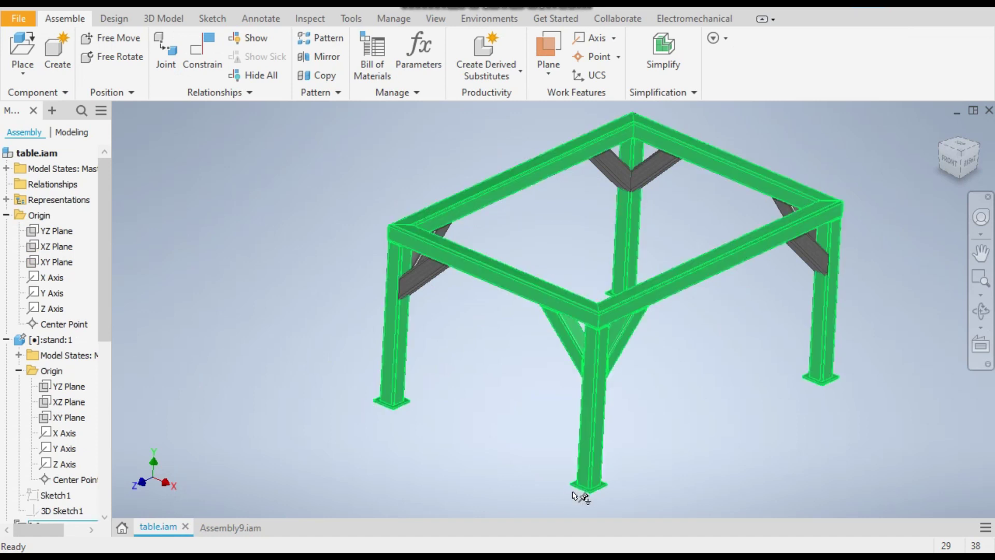
click(226, 531)
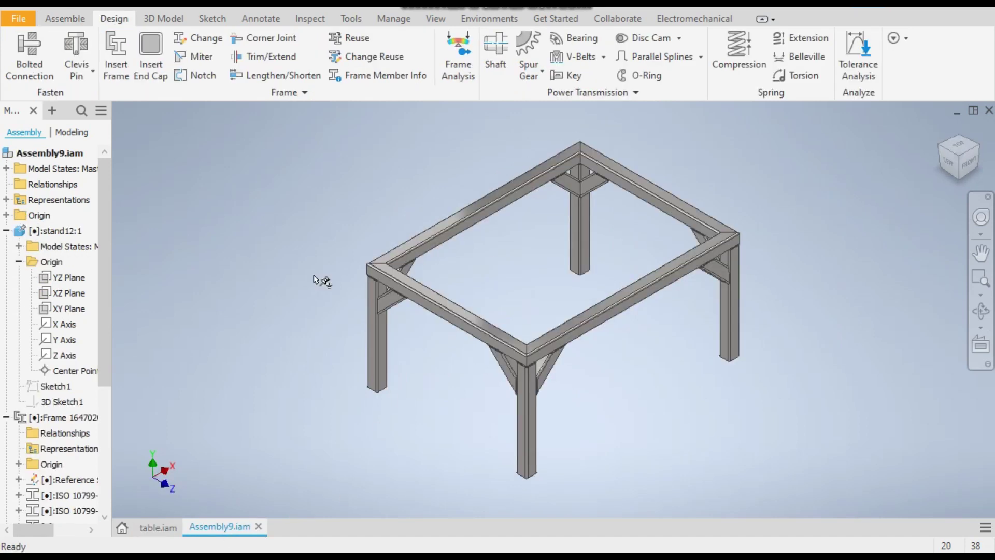
click(151, 50)
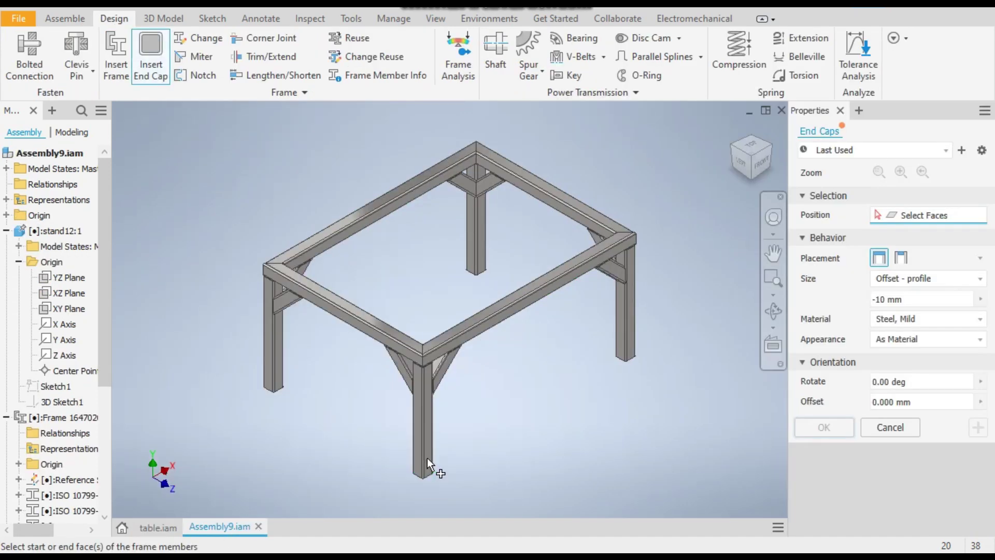
shift+middle_drag(487, 494, 467, 296)
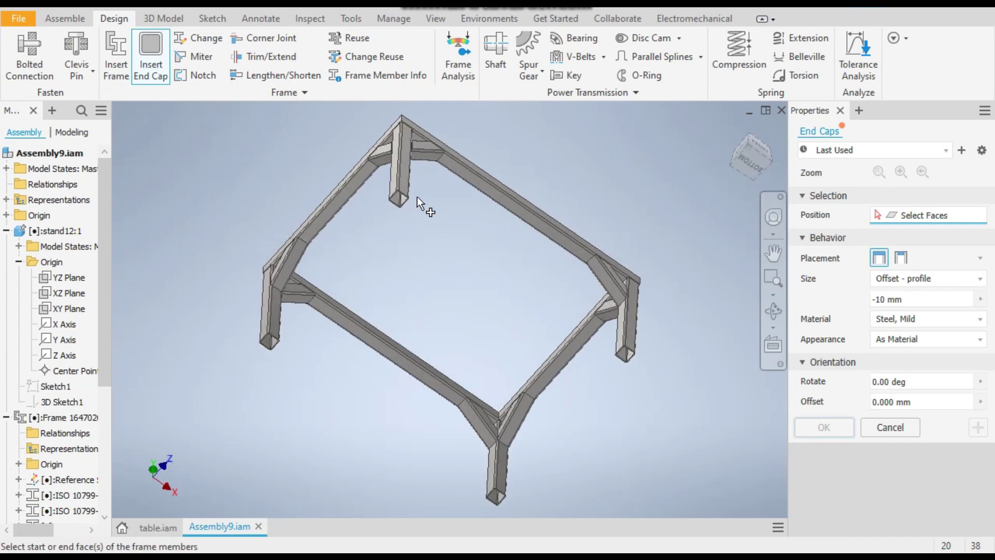
scroll(353, 201, down, 5)
scroll(468, 207, up, 3)
click(428, 219)
scroll(382, 295, up, 5)
scroll(238, 422, down, 6)
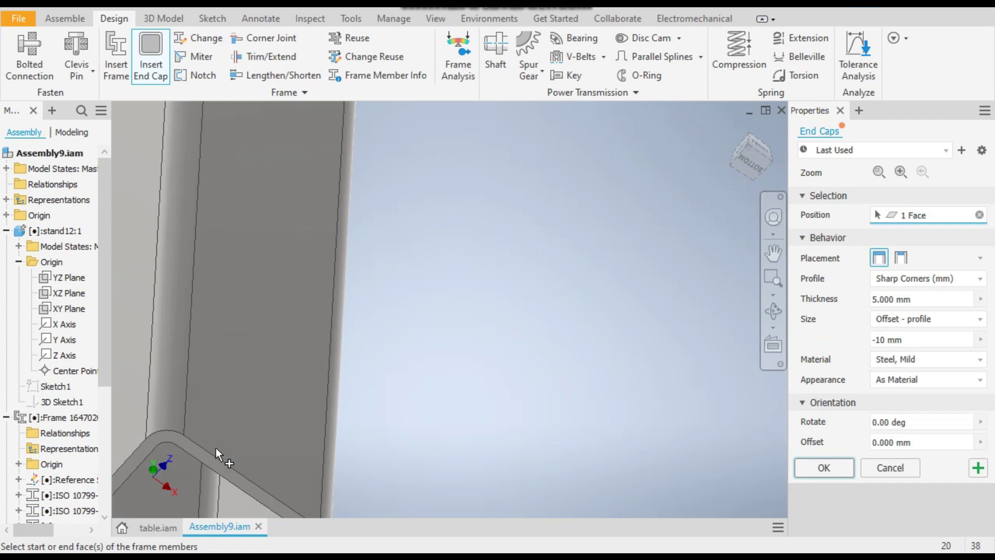
click(223, 456)
scroll(229, 455, up, 6)
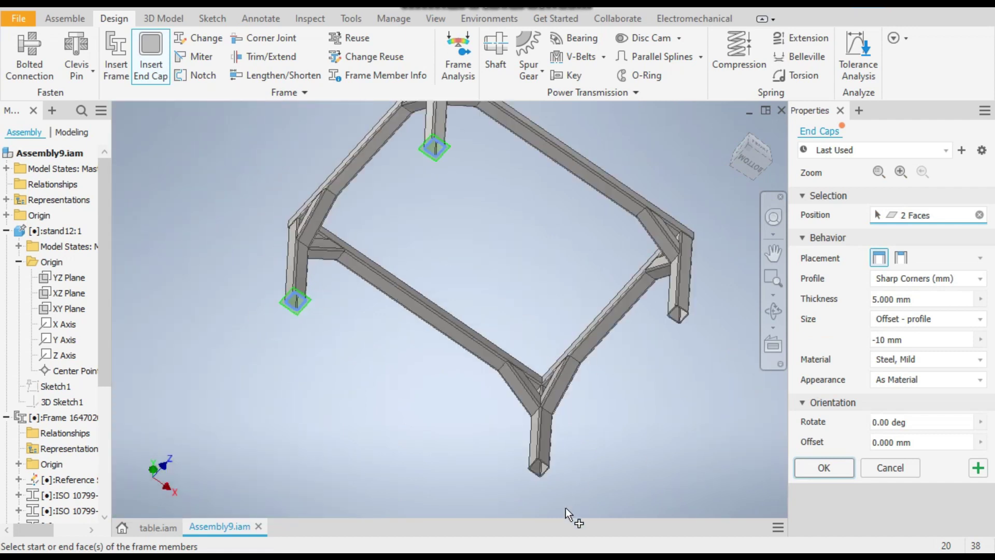
scroll(566, 513, down, 8)
click(421, 410)
scroll(421, 410, up, 7)
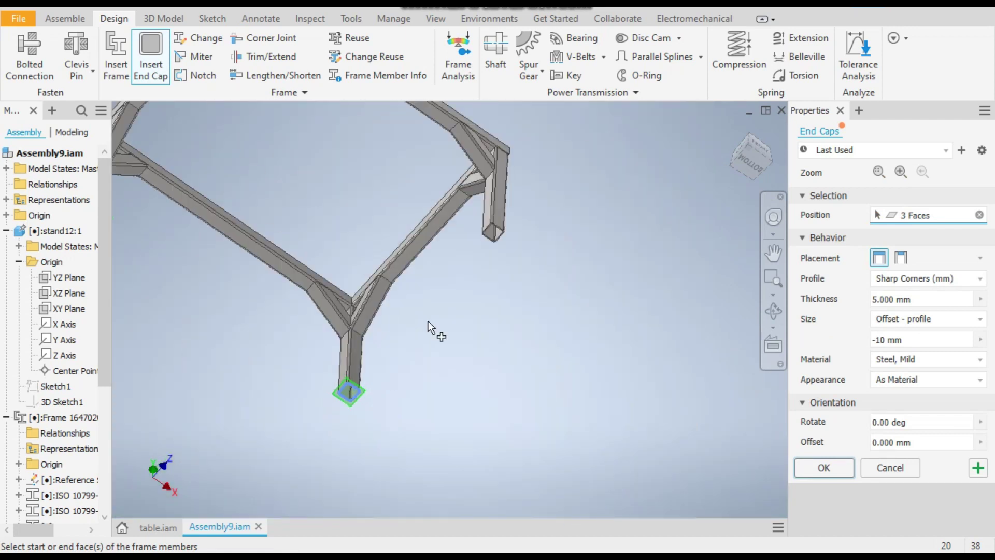
scroll(494, 229, down, 8)
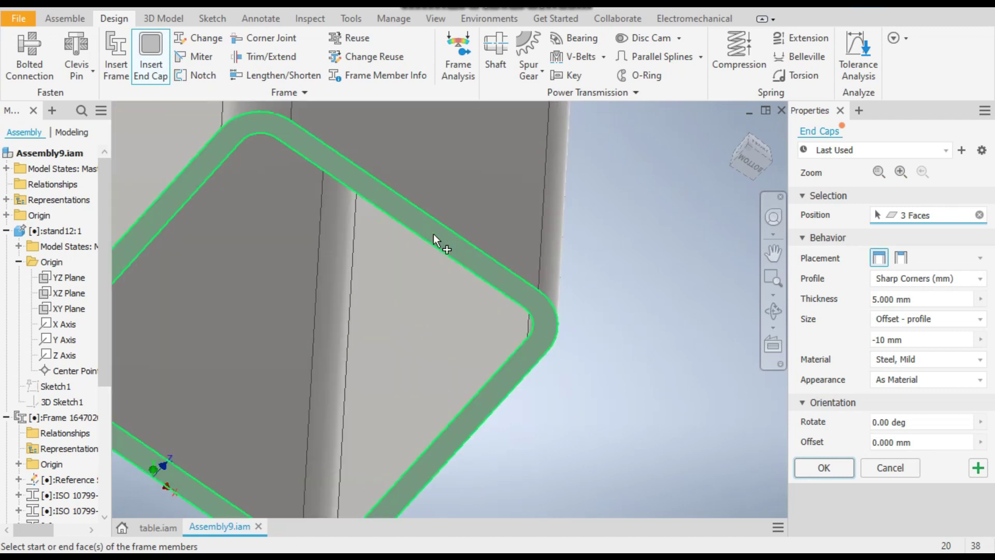
click(434, 239)
scroll(446, 243, up, 7)
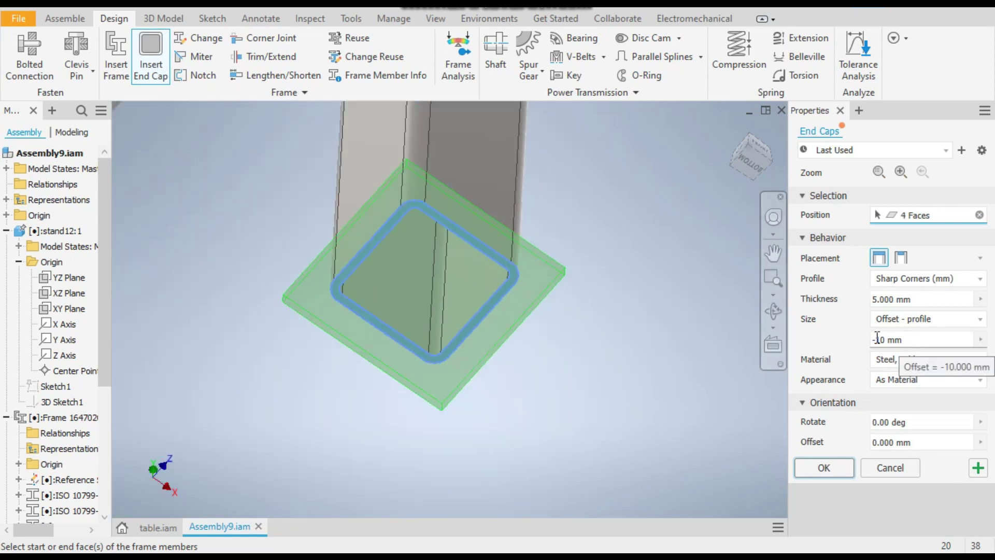
Step: Insert 5 mm thick mild steel end caps with sharp corners and a -10 mm profile offset on the four selected leg ends, accepting the suggested names
scroll(530, 322, up, 7)
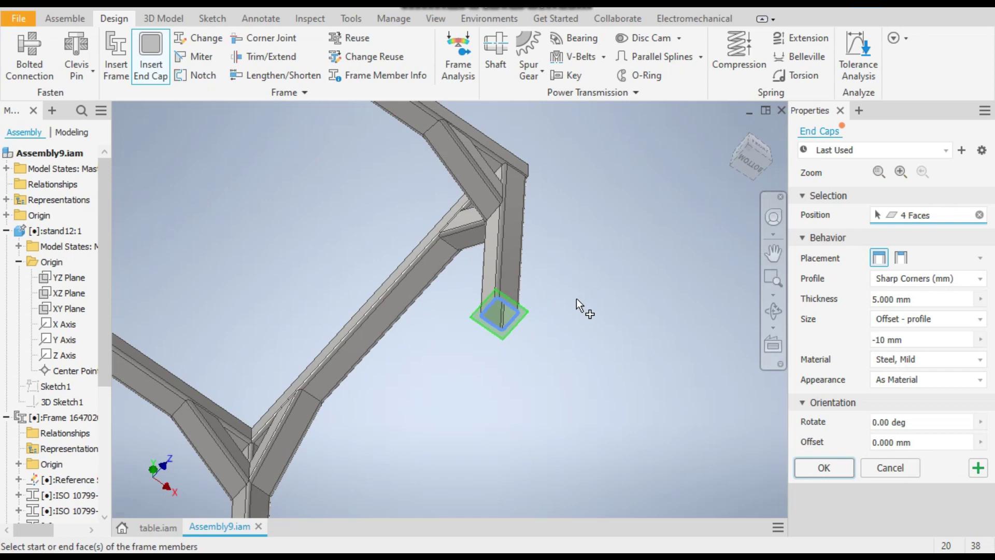
key(super)
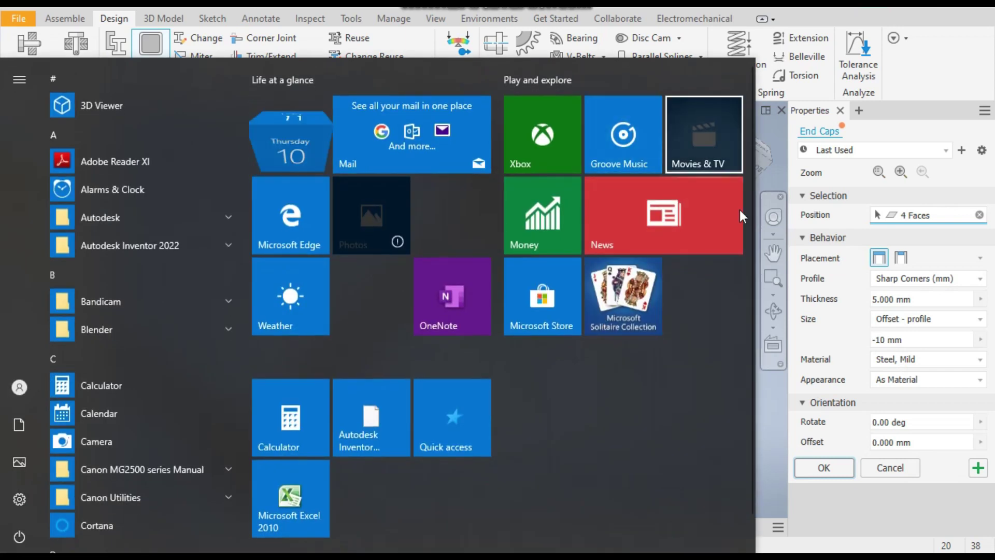
key(super)
scroll(581, 331, up, 5)
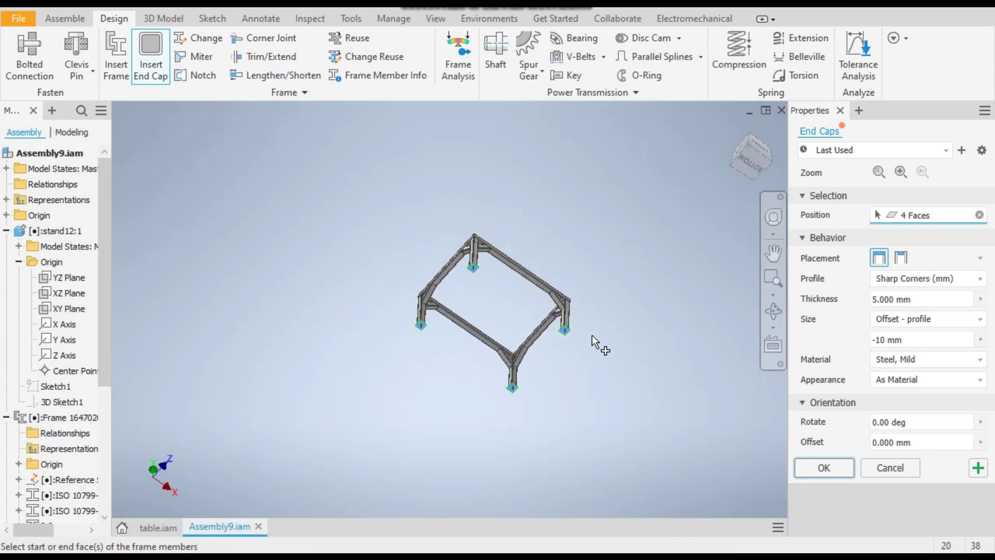
scroll(571, 336, down, 6)
scroll(572, 336, down, 4)
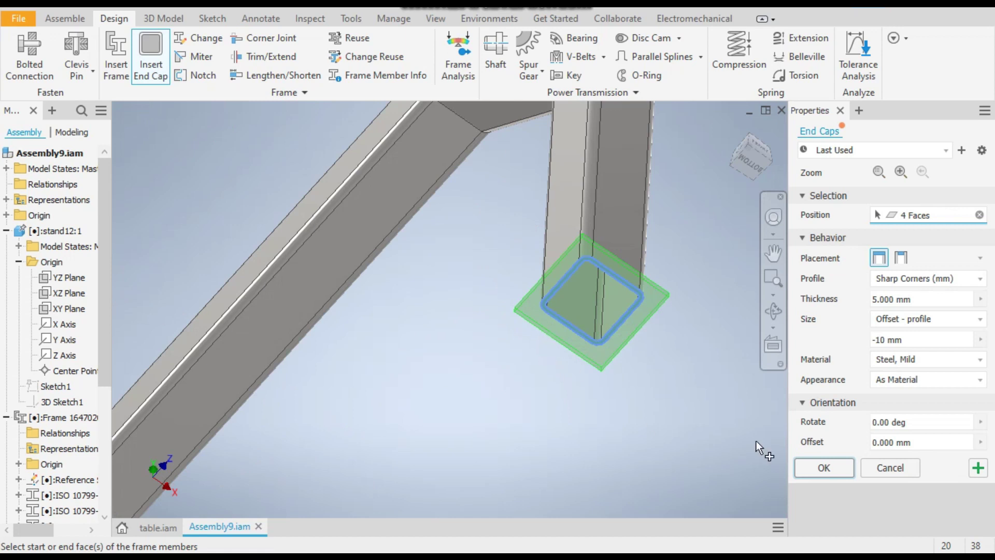
click(806, 465)
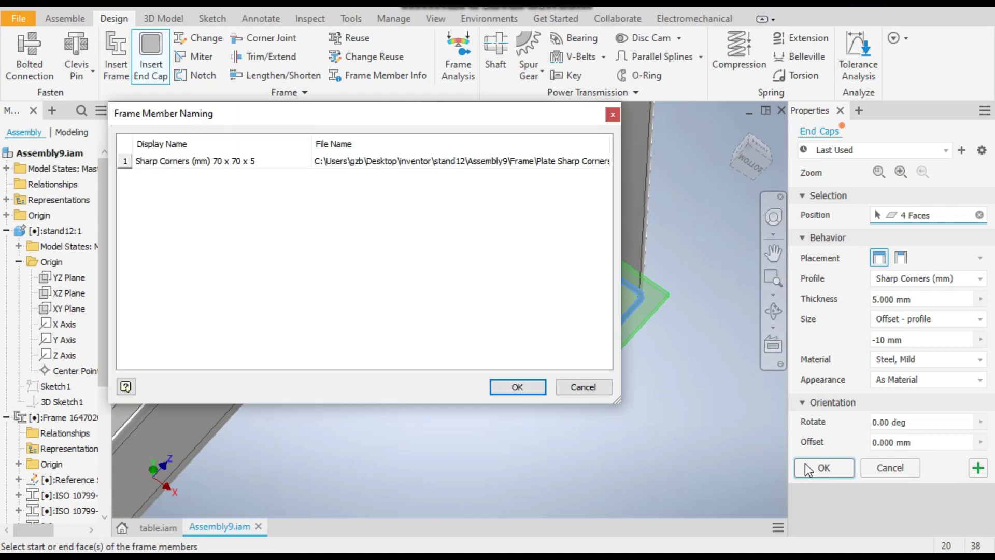
click(530, 386)
shift+middle_drag(575, 325, 588, 387)
scroll(586, 379, down, 3)
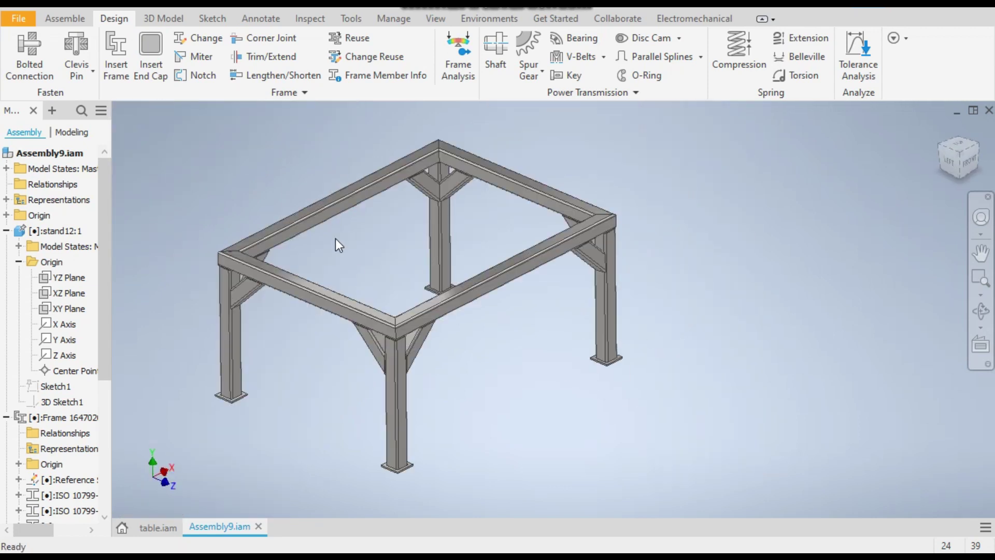